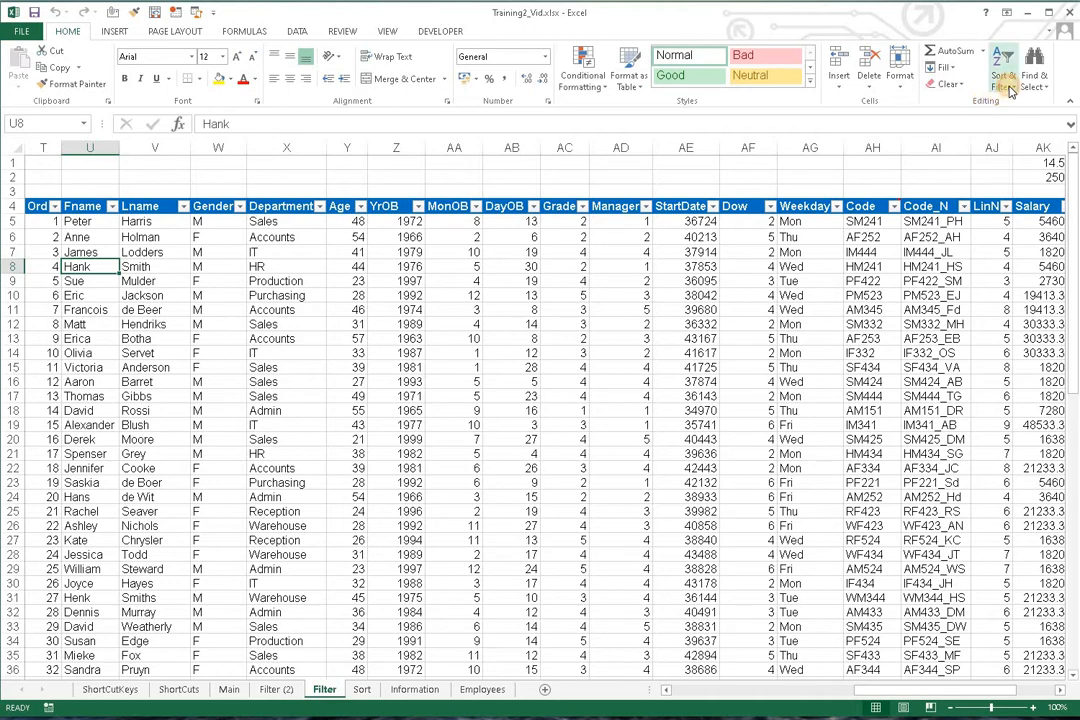
- Remove the existing filter arrows from the header row of the employee data
{"action": "left_click", "coordinate": [1008, 86]}
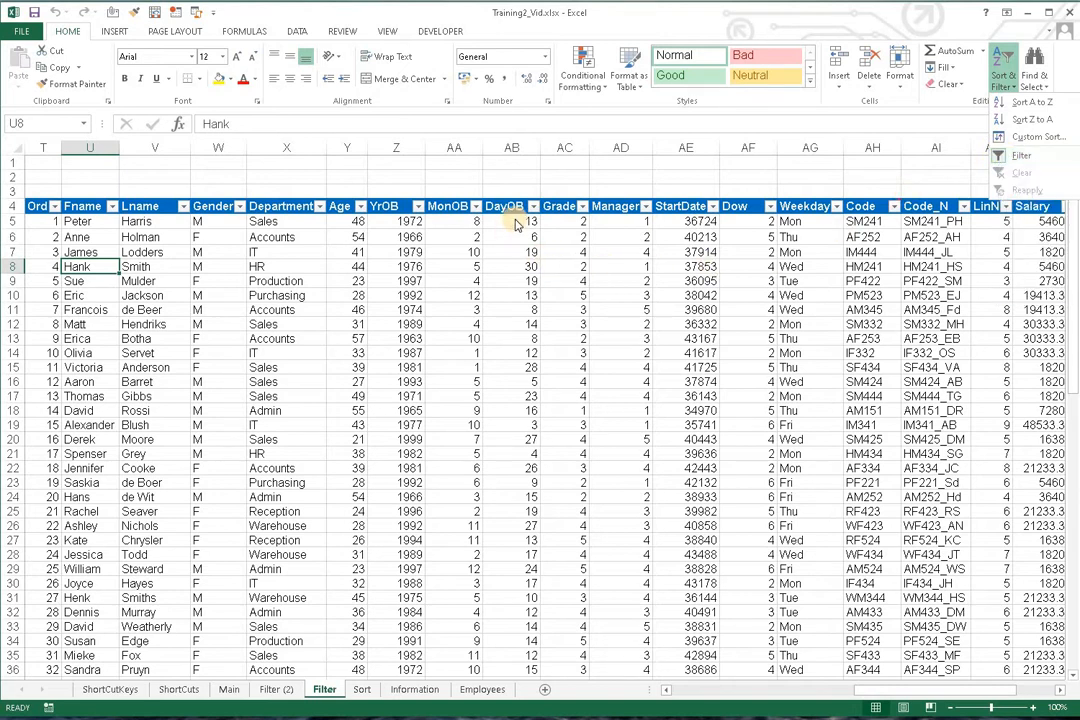
{"action": "left_click", "coordinate": [1020, 157]}
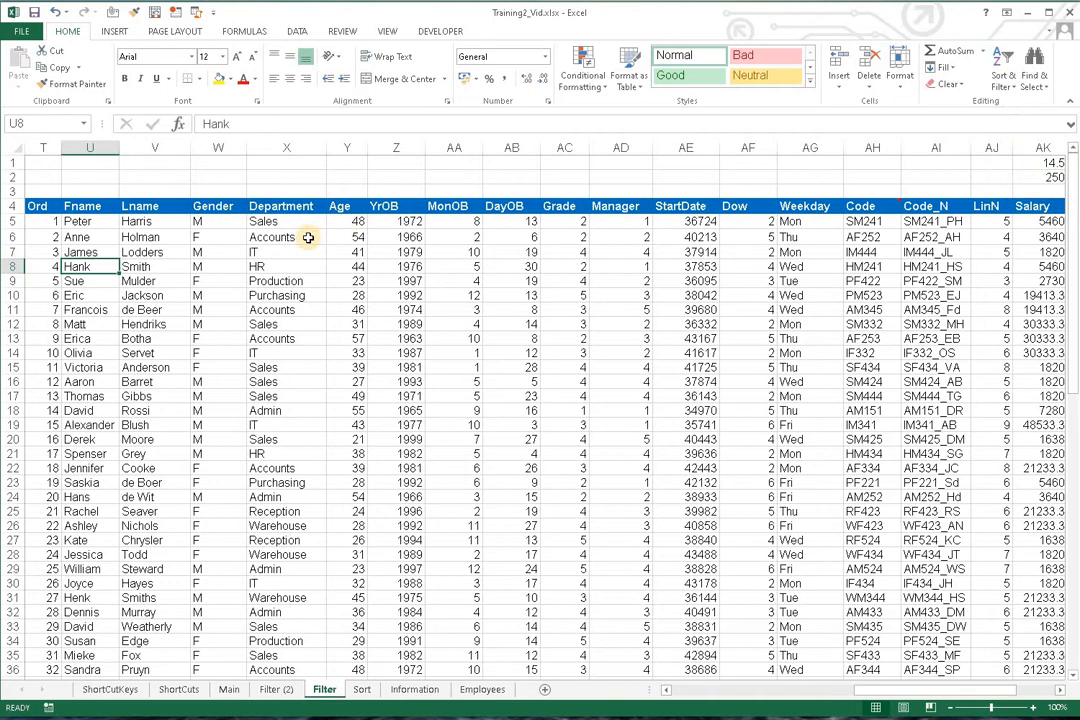
- Turn filtering on for the employee data, select a cell within it, and turn filtering off again
{"action": "left_click", "coordinate": [297, 33]}
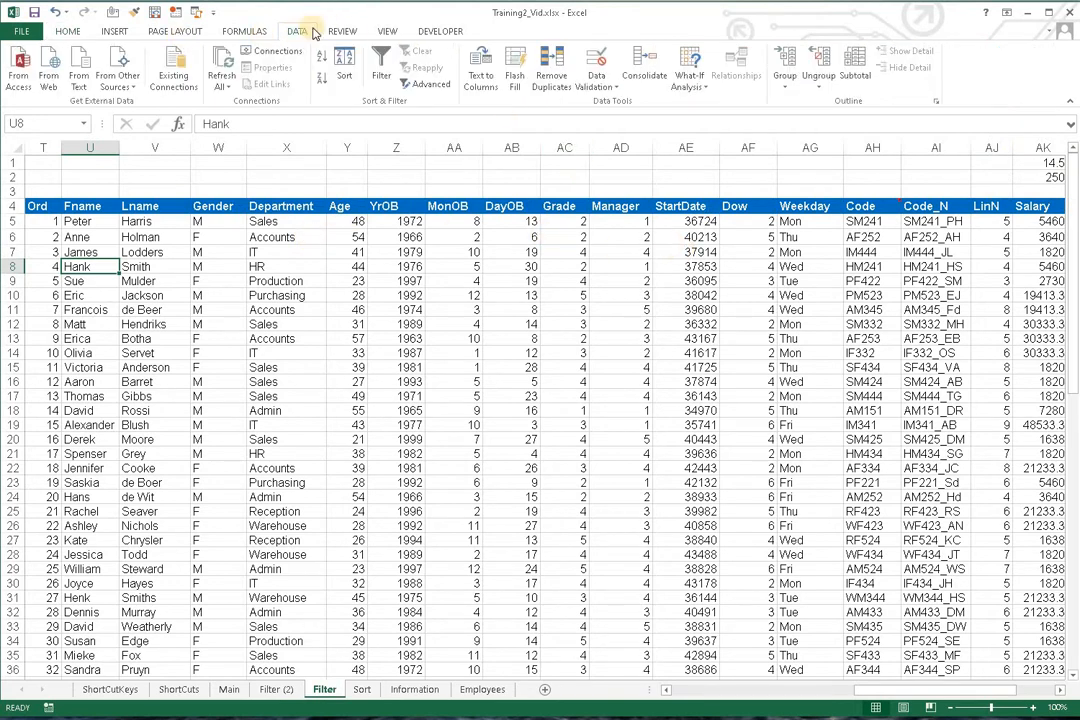
{"action": "left_click", "coordinate": [381, 65]}
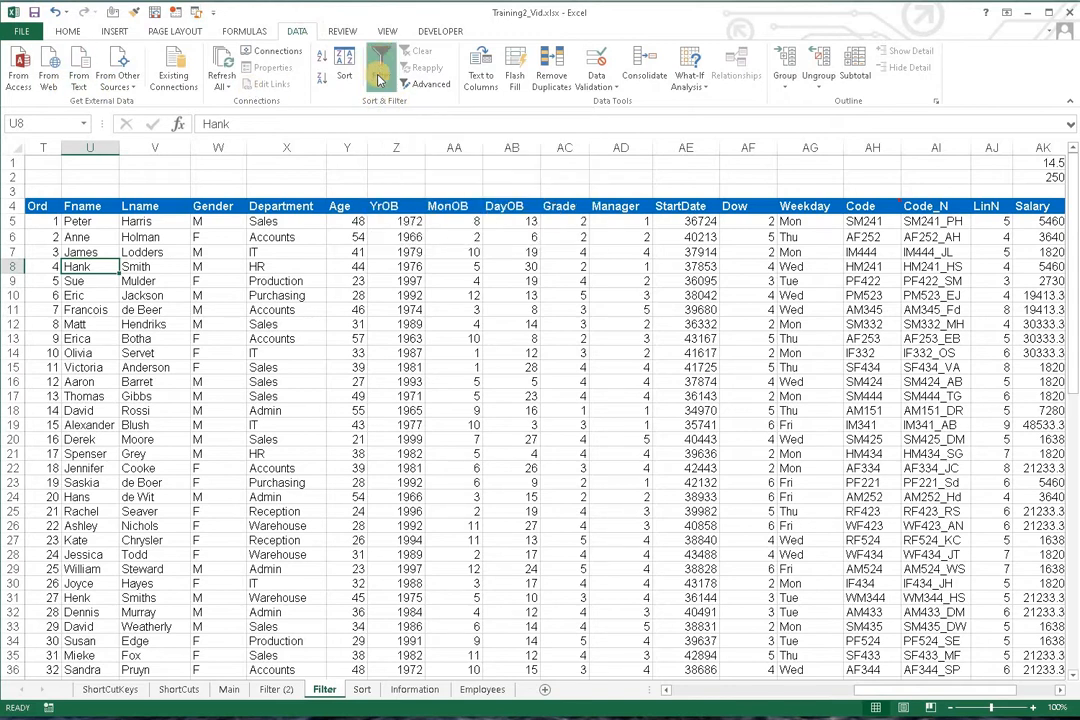
{"action": "left_click", "coordinate": [374, 250]}
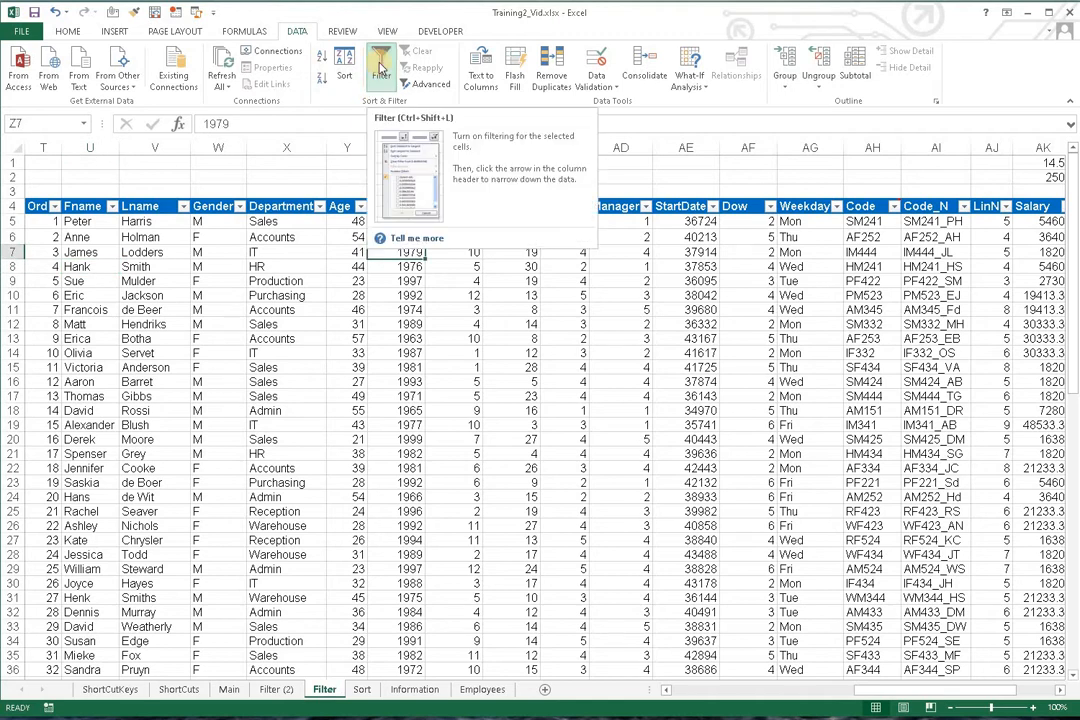
{"action": "left_click", "coordinate": [380, 68]}
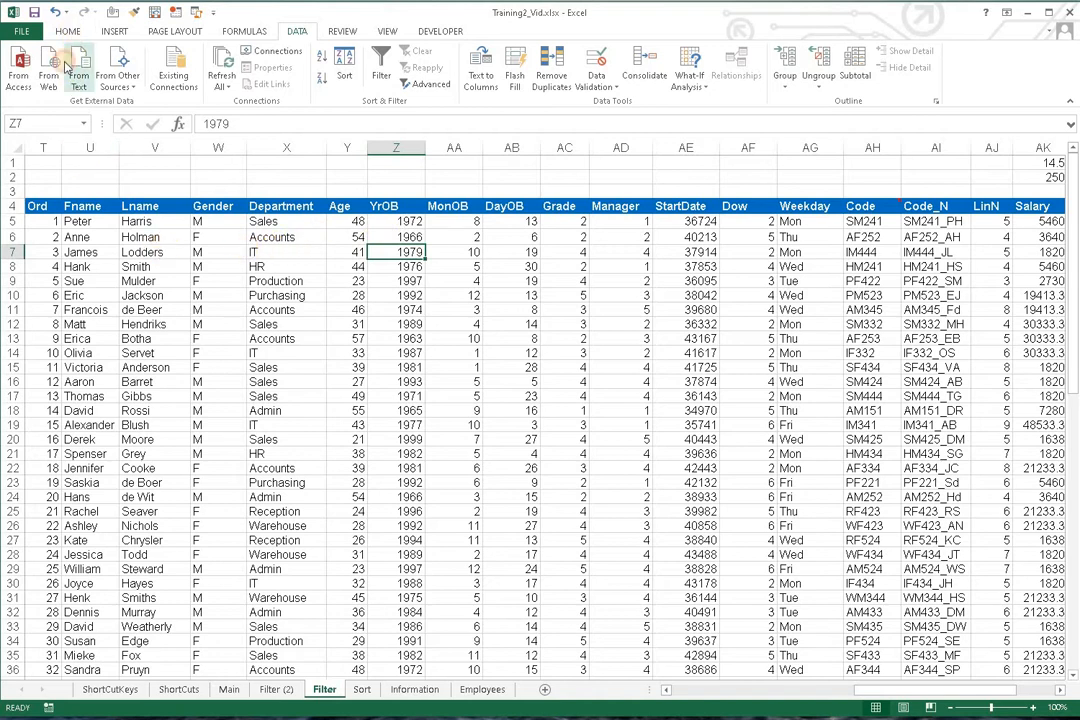
- Format the range T4:AK76 as a banded grey table with headers
{"action": "left_click", "coordinate": [68, 31]}
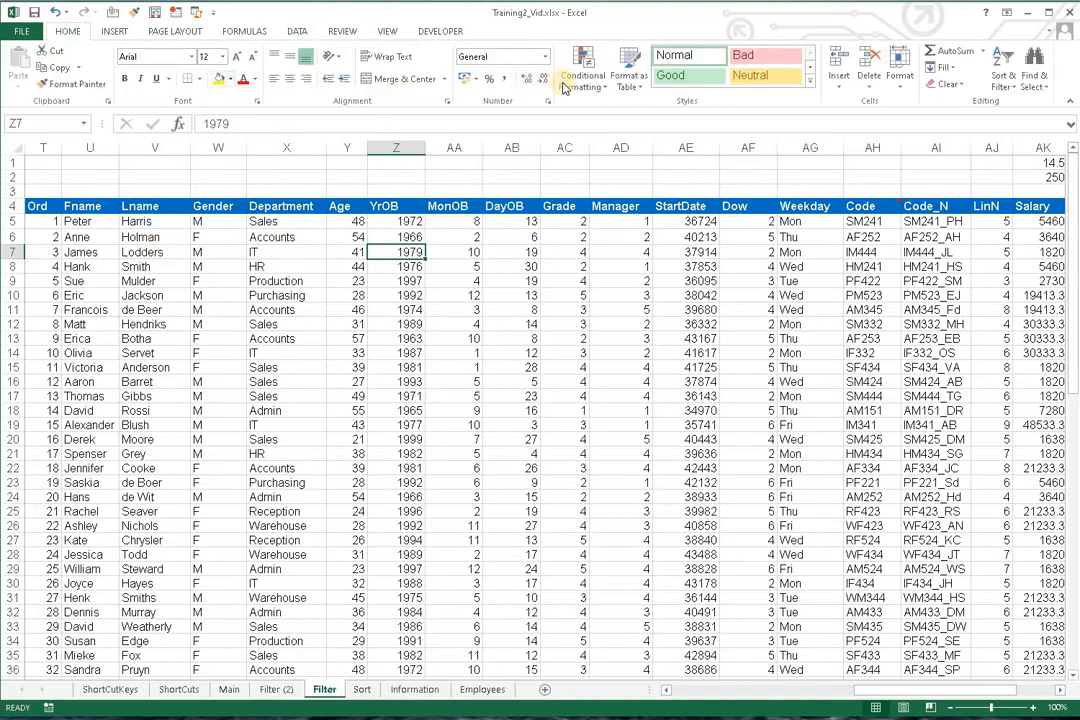
{"action": "left_click", "coordinate": [630, 80]}
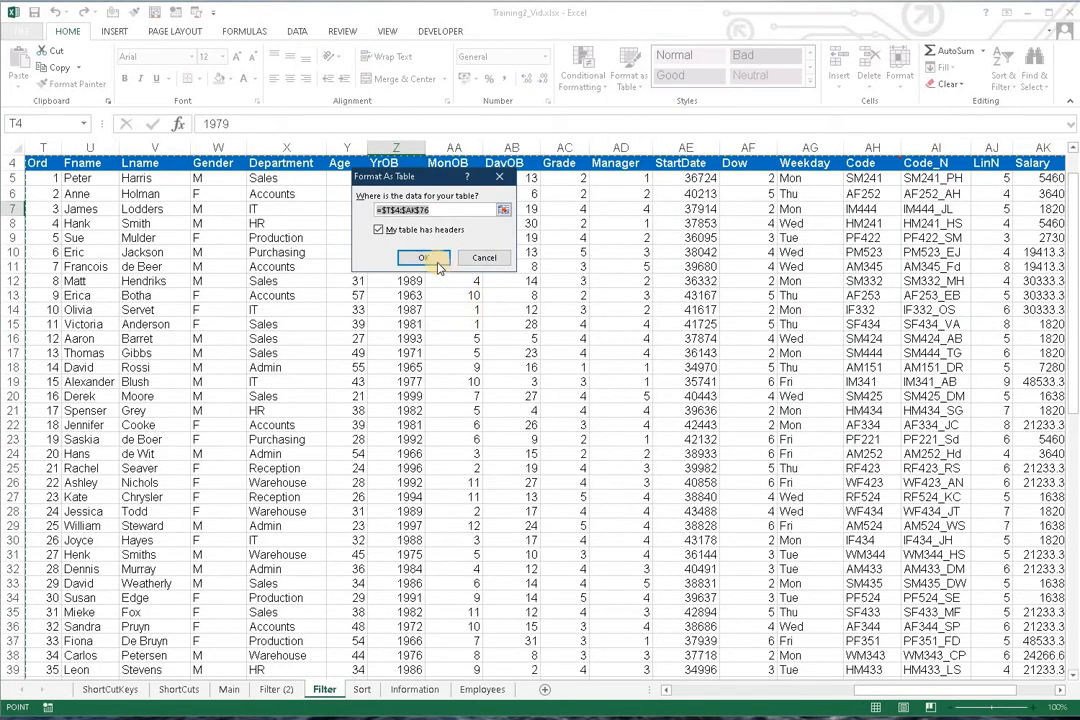
{"action": "left_click", "coordinate": [431, 256]}
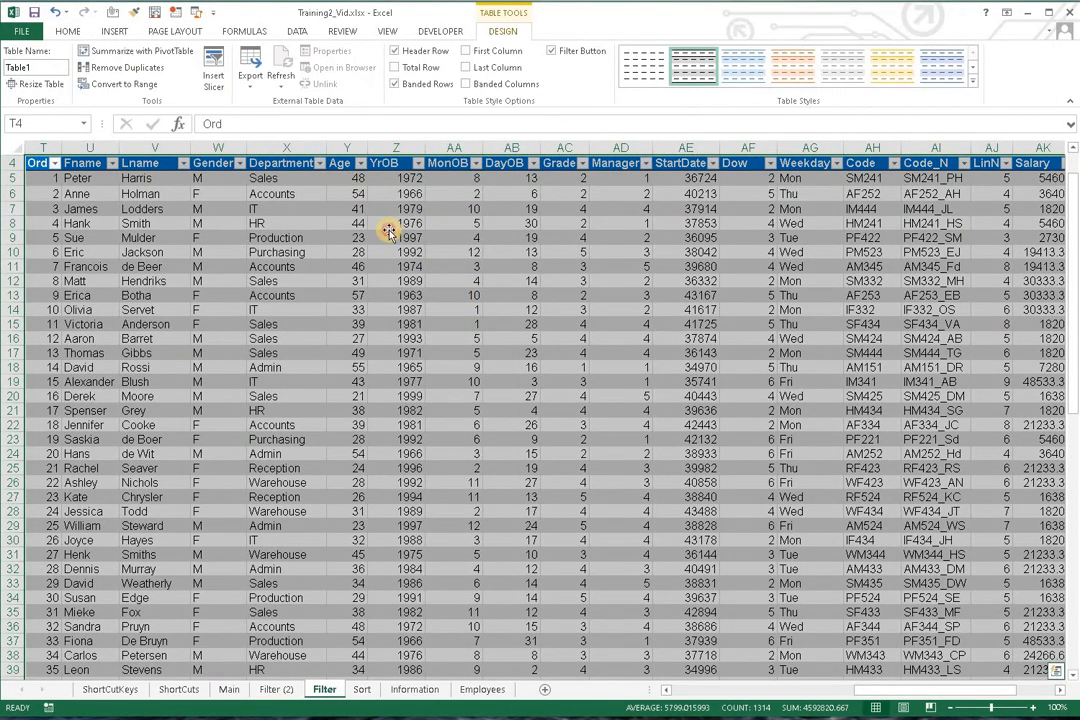
{"action": "left_click", "coordinate": [380, 229]}
{"action": "scroll", "coordinate": [383, 232], "scroll_direction": "up", "scroll_amount": 1}
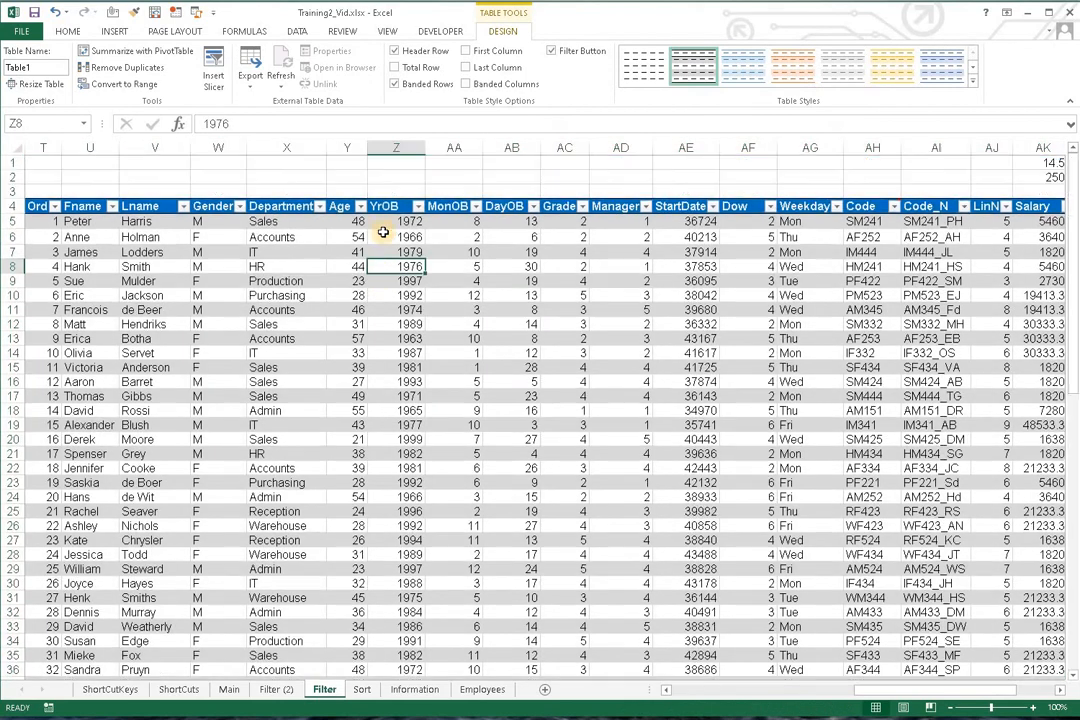
- Review the sort and filter options offered for the Ord, Department and YrOB columns
{"action": "left_click", "coordinate": [59, 209]}
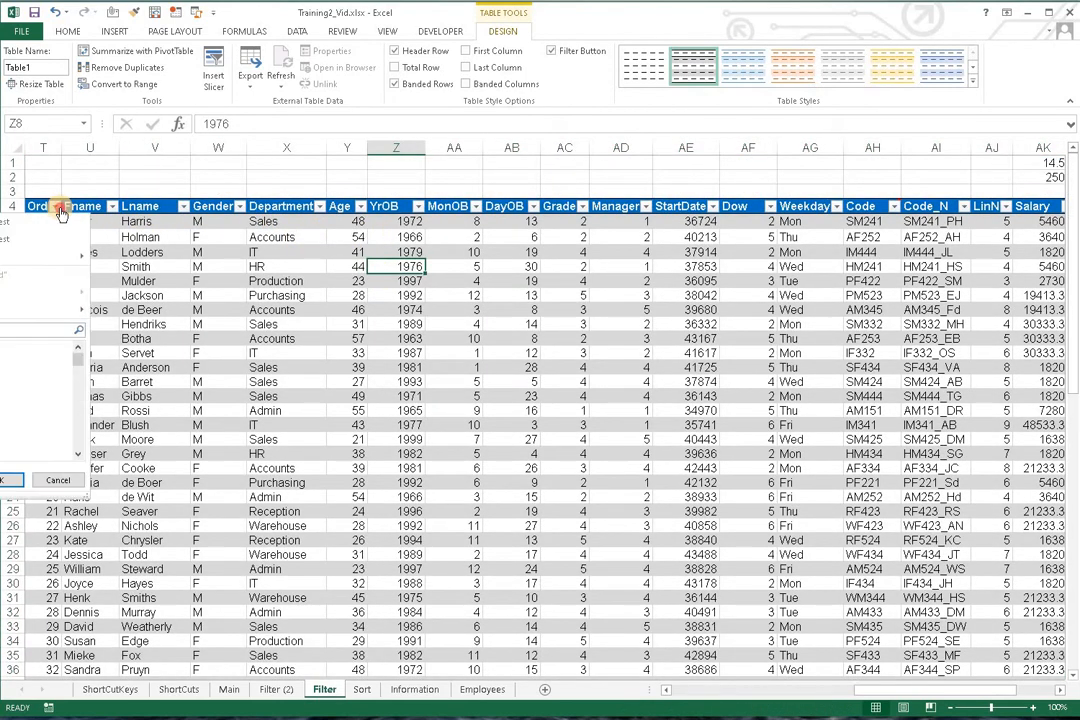
{"action": "left_click", "coordinate": [83, 207]}
{"action": "left_click", "coordinate": [321, 208]}
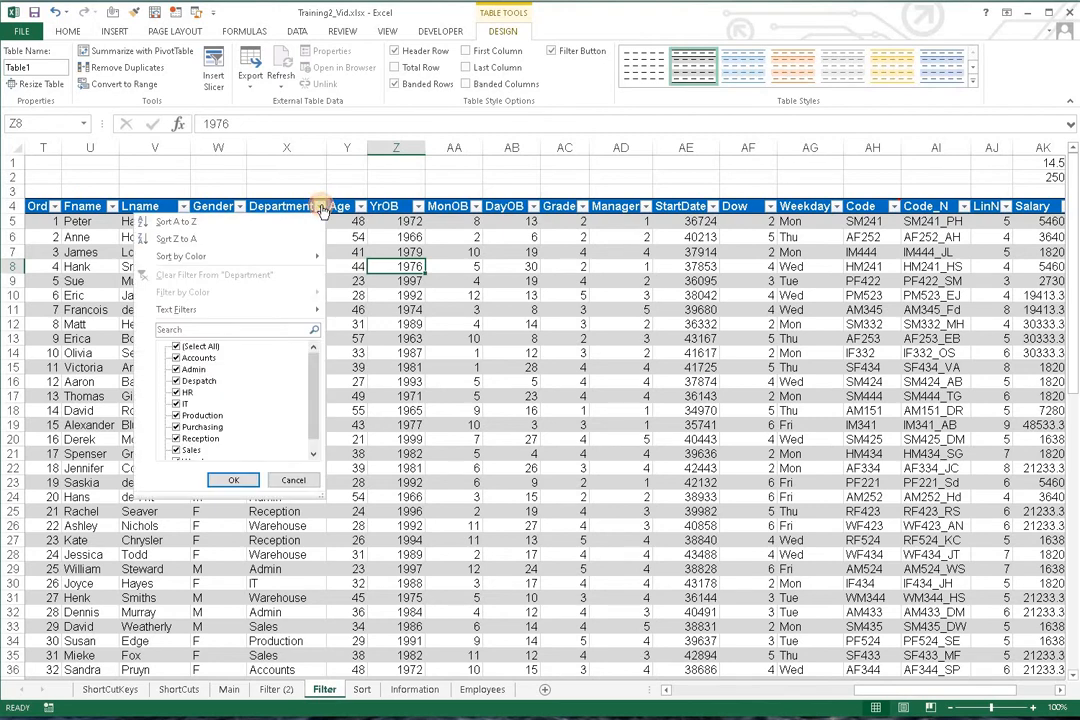
{"action": "left_click", "coordinate": [321, 208]}
{"action": "left_click", "coordinate": [418, 207]}
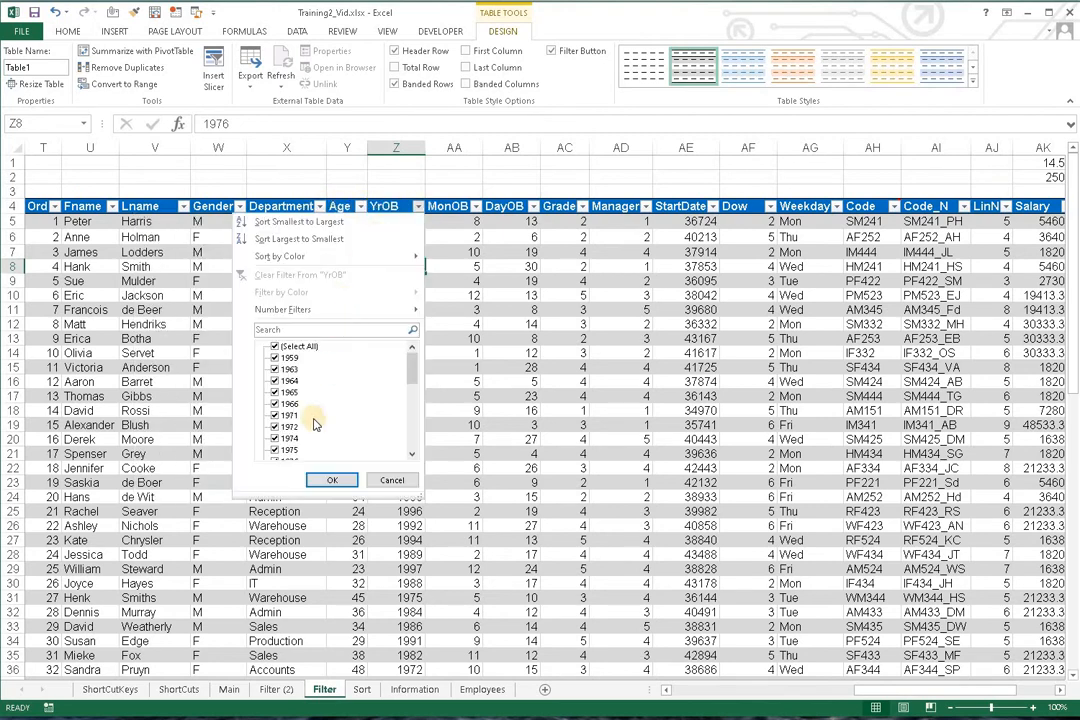
{"action": "left_click", "coordinate": [388, 483]}
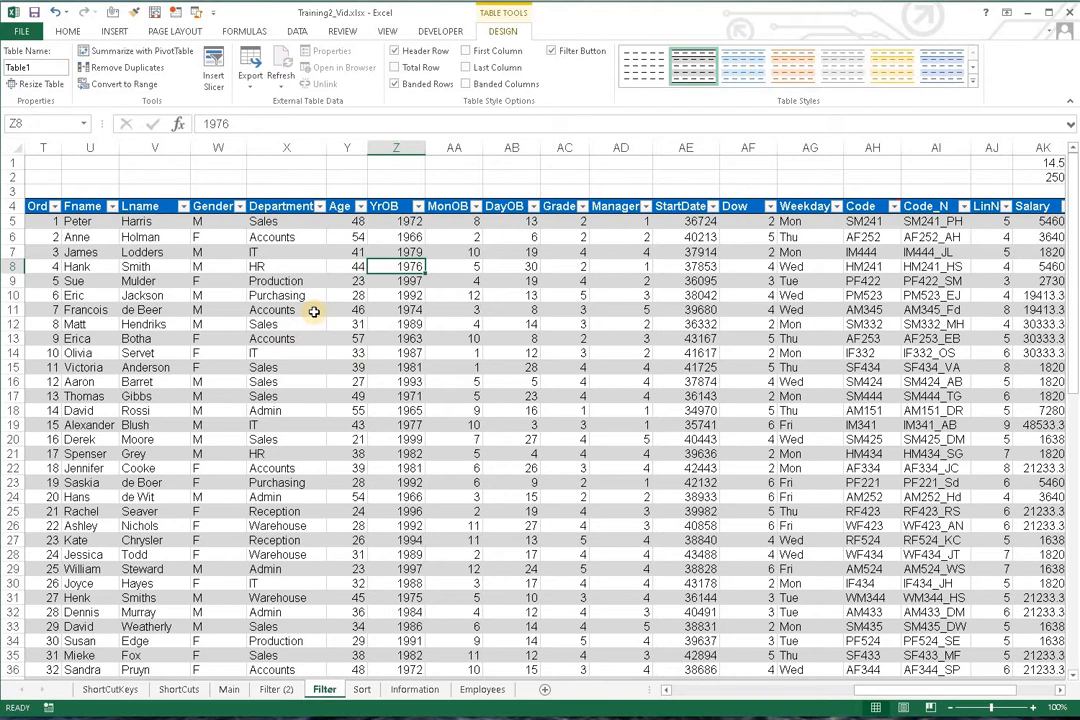
- Convert the table back to a normal range
{"action": "left_click", "coordinate": [113, 88]}
{"action": "left_click", "coordinate": [553, 406]}
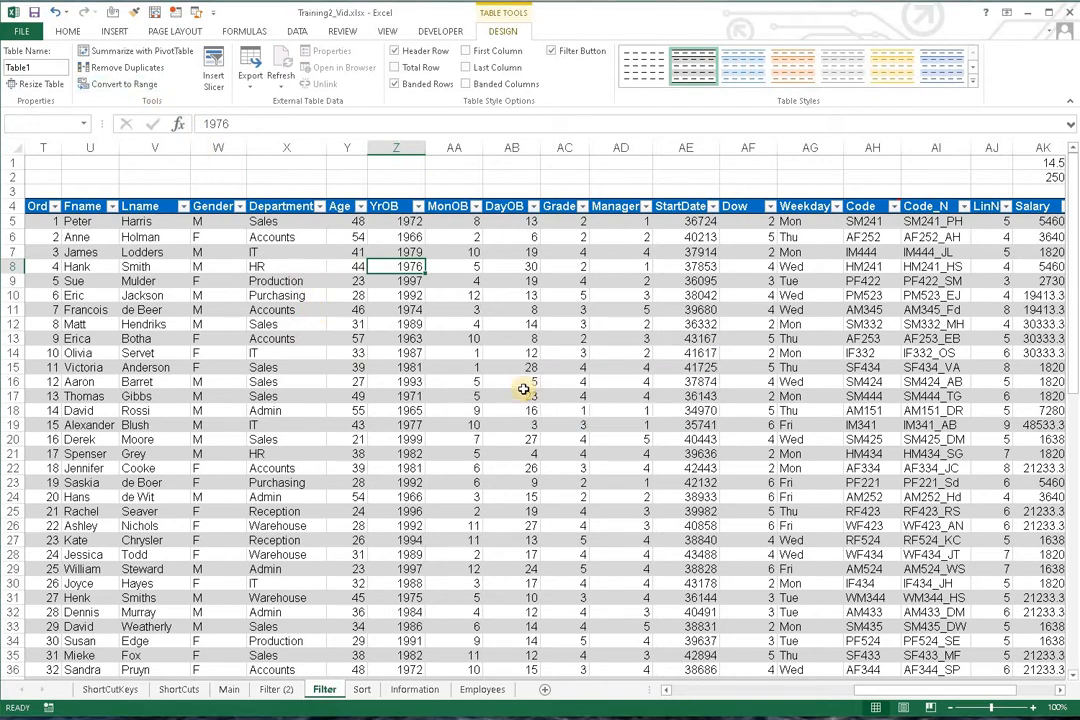
- Copy the plain formatting of blank cell T2 over the whole data range, including its header row
{"action": "left_click", "coordinate": [34, 177]}
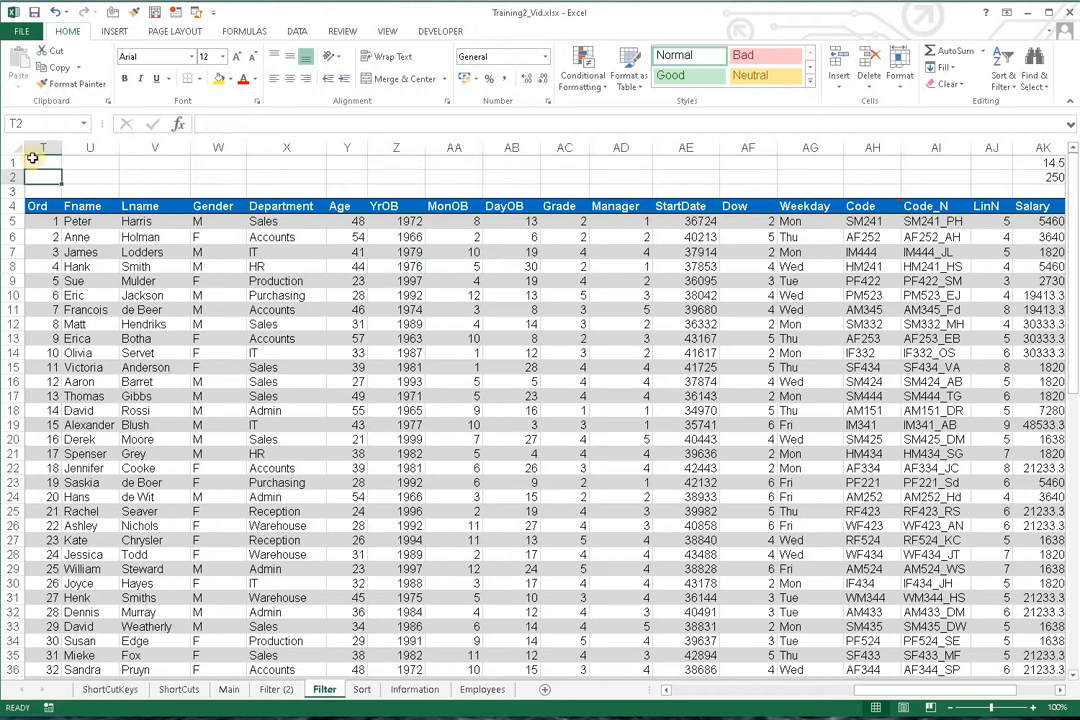
{"action": "left_click", "coordinate": [77, 83]}
{"action": "mouse_move", "coordinate": [46, 204]}
{"action": "left_mouse_down"}
{"action": "mouse_move", "coordinate": [265, 202]}
{"action": "mouse_move", "coordinate": [904, 318]}
{"action": "mouse_move", "coordinate": [1003, 381]}
{"action": "mouse_move", "coordinate": [1035, 713]}
{"action": "mouse_move", "coordinate": [1019, 704]}
{"action": "mouse_move", "coordinate": [1018, 664]}
{"action": "left_mouse_up"}
{"action": "left_click", "coordinate": [620, 434]}
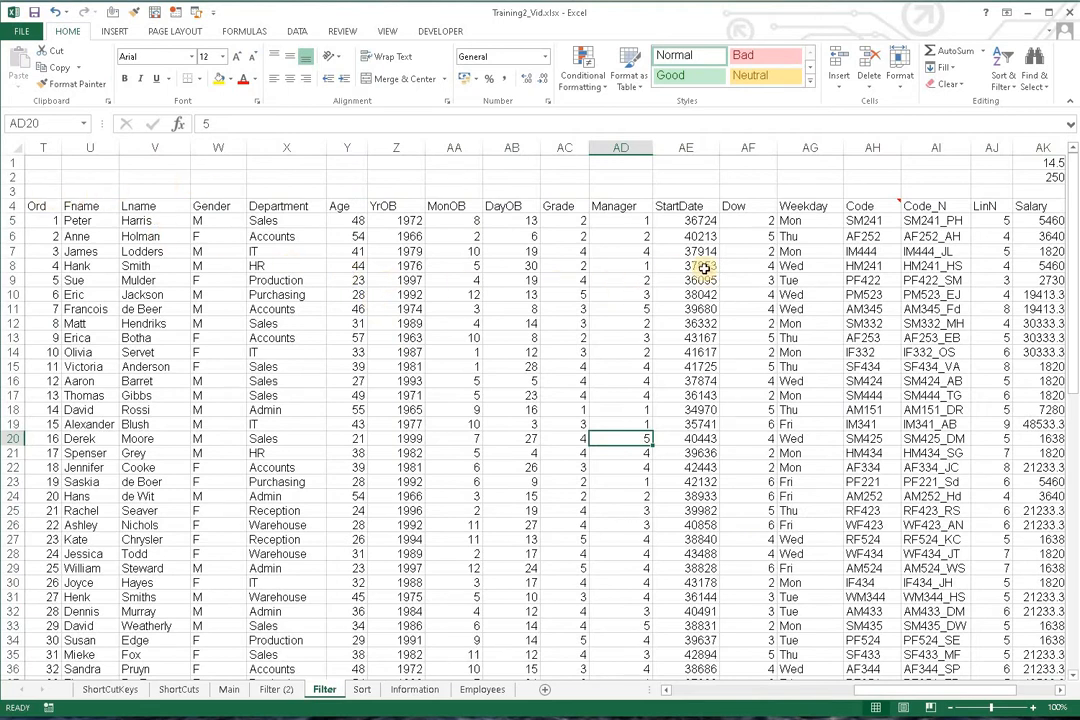
- Add filter arrows to the header row of the plain employee data
{"action": "left_click", "coordinate": [80, 237]}
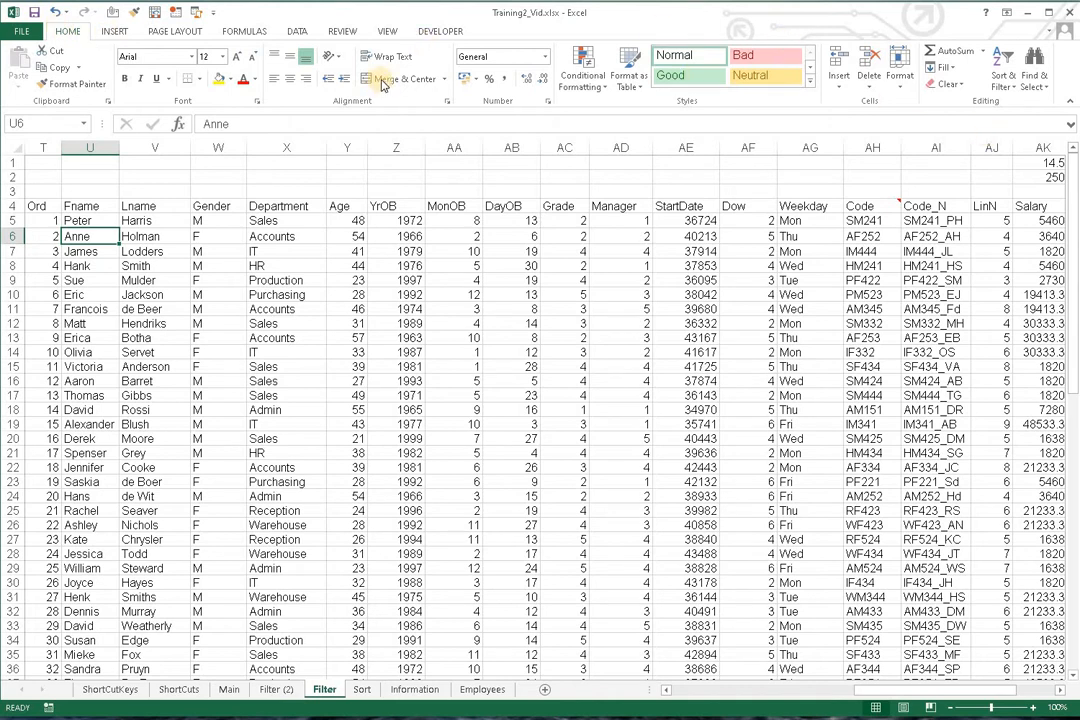
{"action": "left_click", "coordinate": [296, 31]}
{"action": "left_click", "coordinate": [381, 65]}
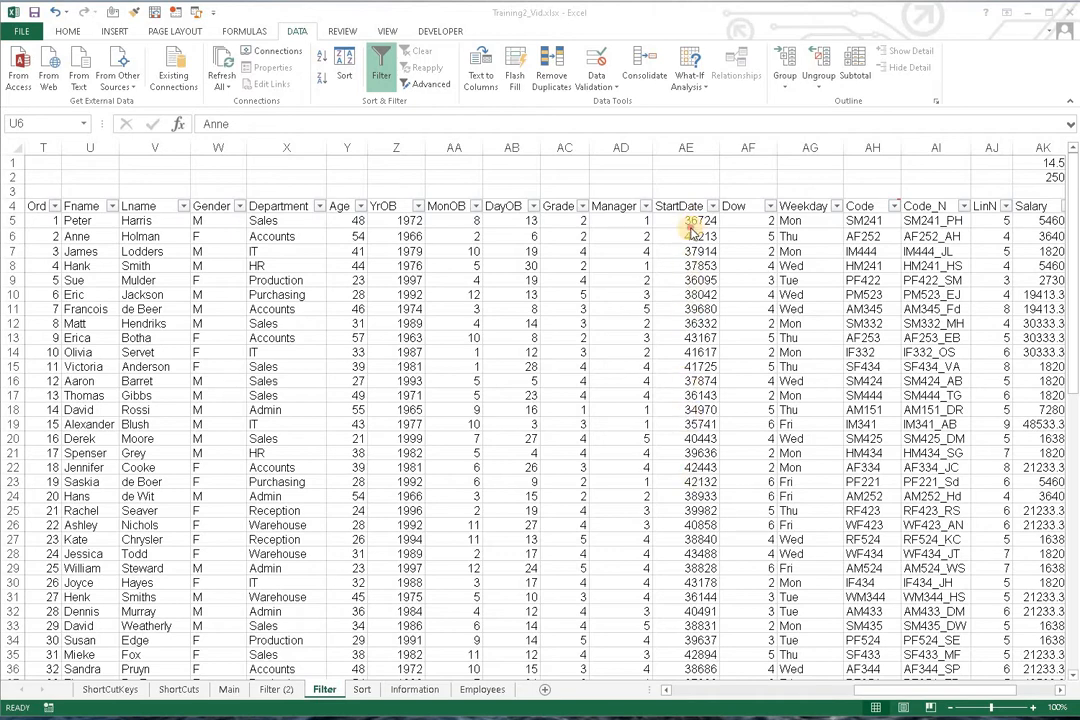
- Format the StartDate values in AE5:AE76 with the Date number format
{"action": "left_click_drag", "start_coordinate": [695, 220], "coordinate": [714, 655]}
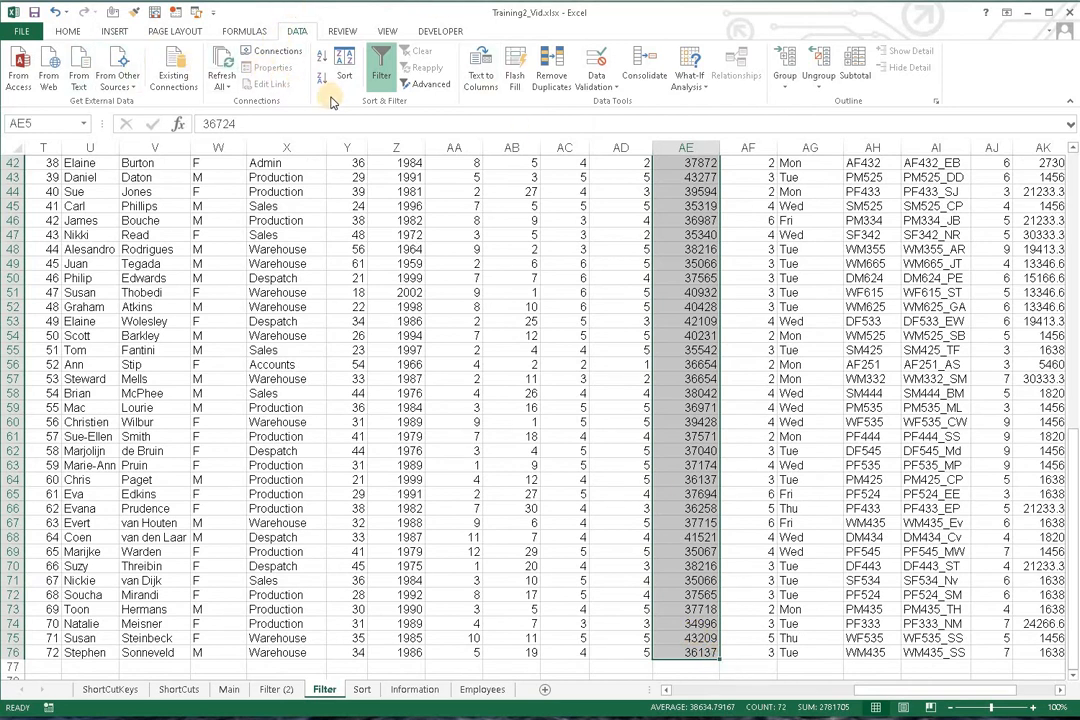
{"action": "key", "text": "ctrl+1"}
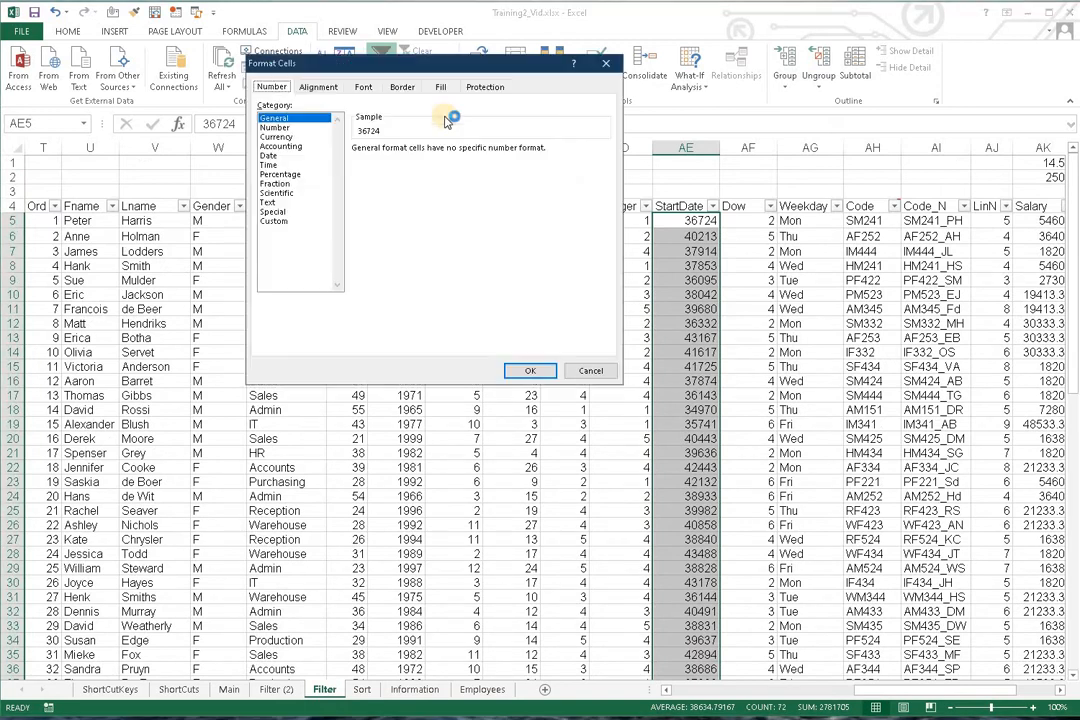
{"action": "left_click", "coordinate": [268, 155]}
{"action": "left_click", "coordinate": [531, 370]}
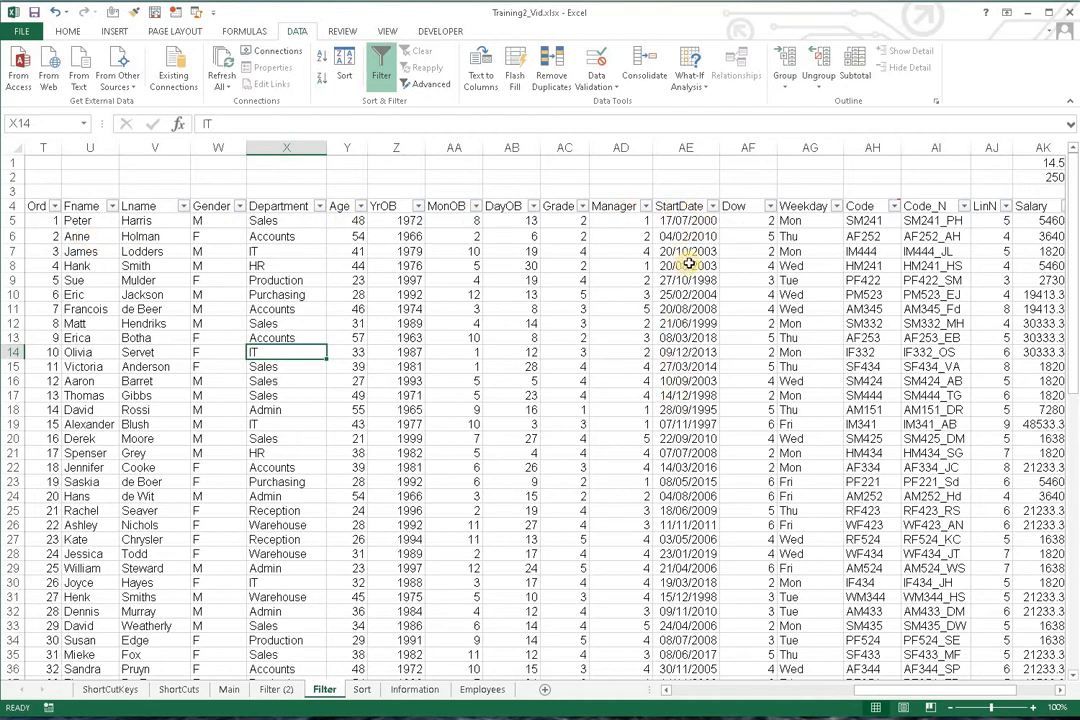
- Filter the StartDate column to show only dates in 2018 and 2019, inspecting the month groups under both years
{"action": "left_click", "coordinate": [711, 206]}
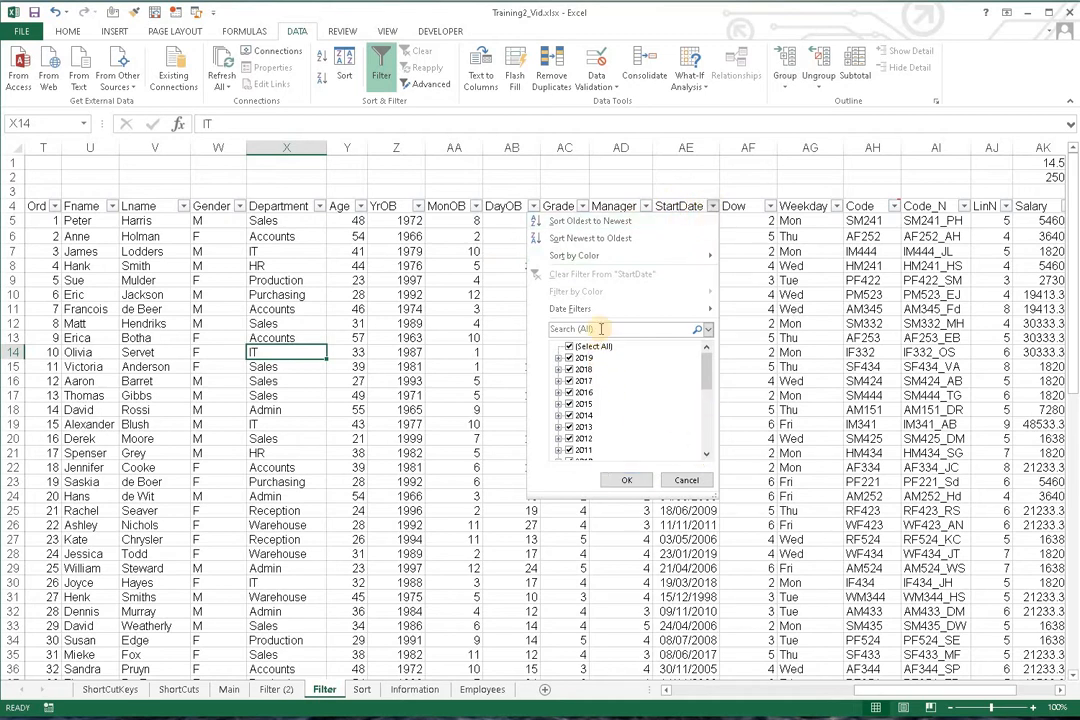
{"action": "scroll", "coordinate": [588, 390], "scroll_direction": "down", "scroll_amount": 5}
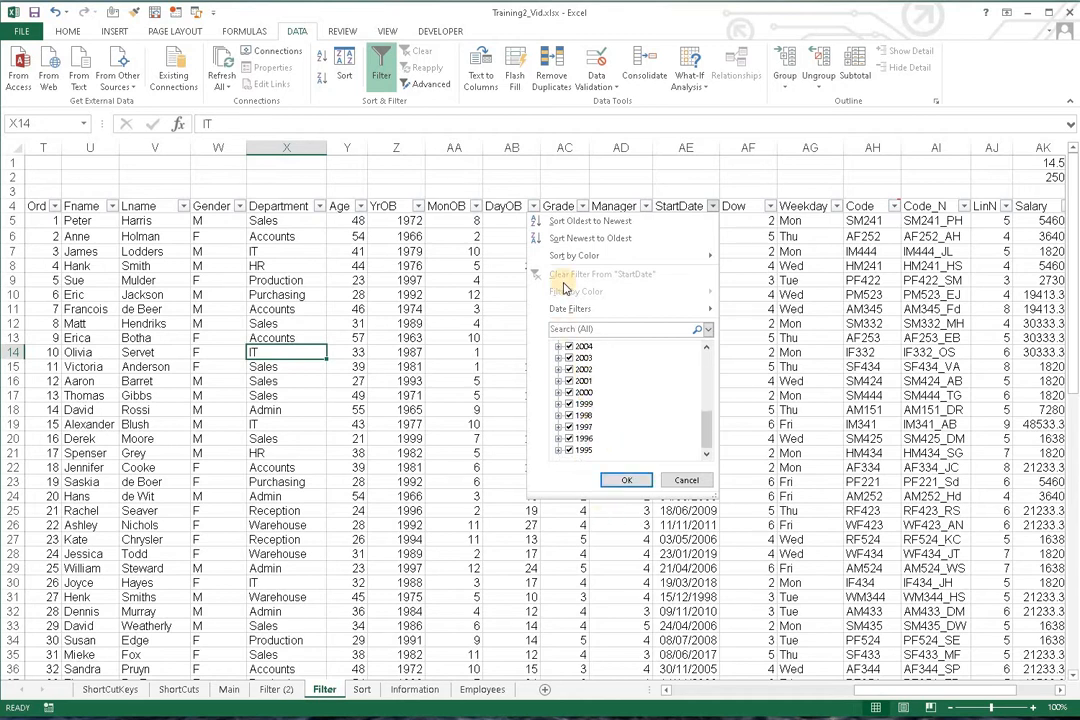
{"action": "scroll", "coordinate": [566, 360], "scroll_direction": "up", "scroll_amount": 5}
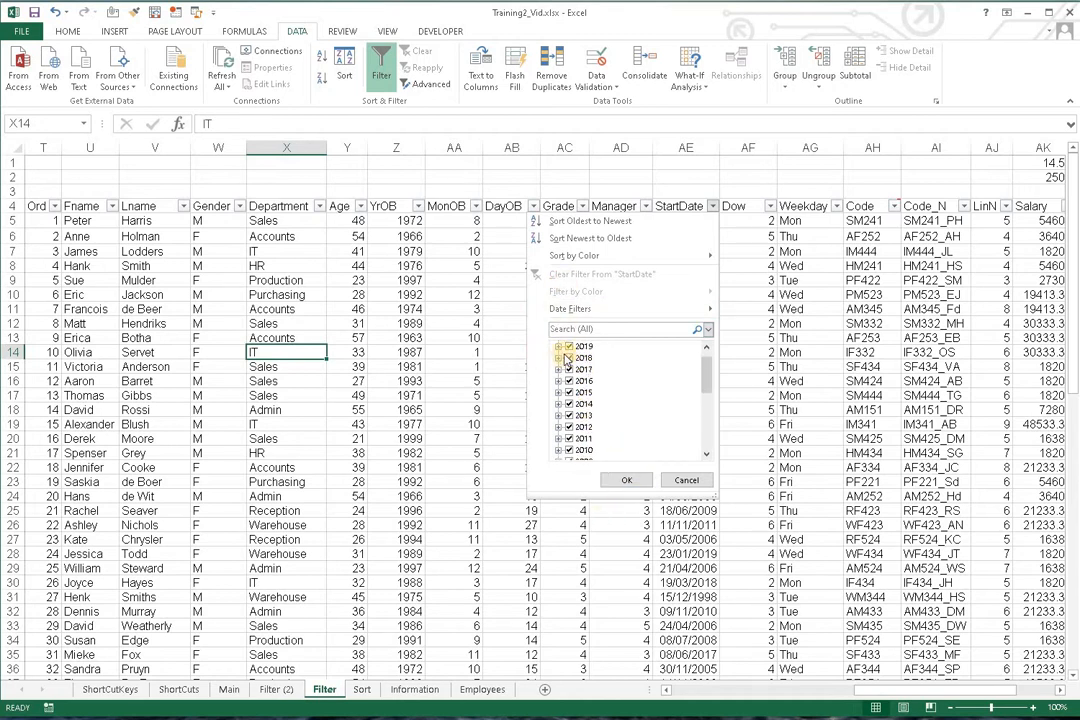
{"action": "scroll", "coordinate": [578, 357], "scroll_direction": "up", "scroll_amount": 1}
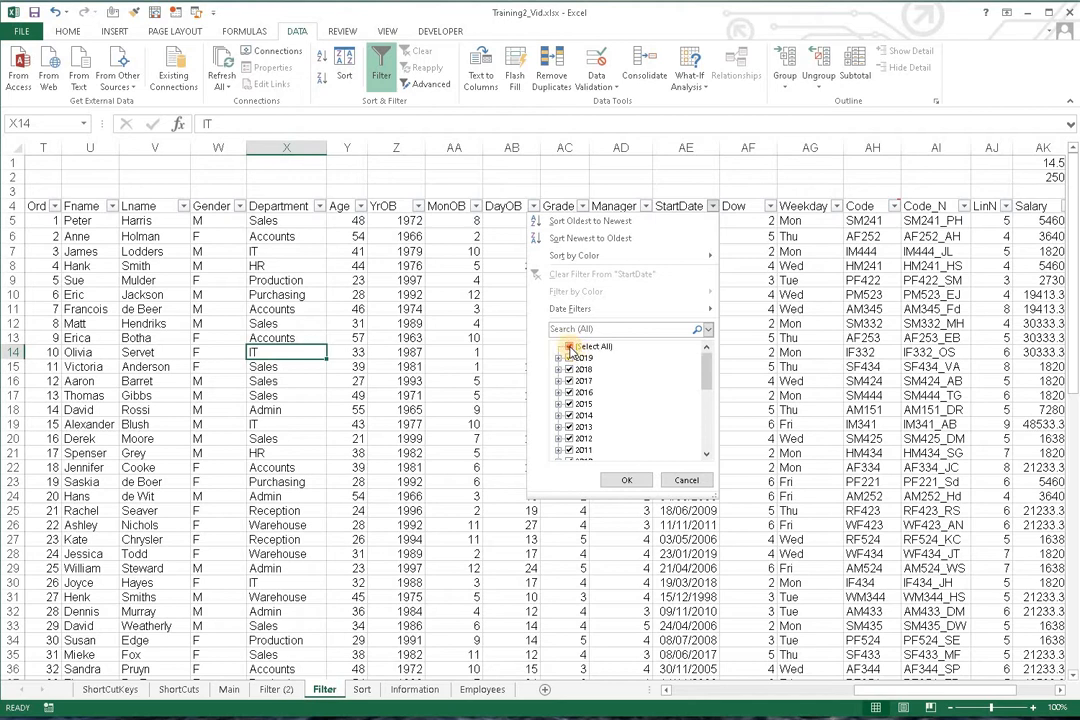
{"action": "left_click", "coordinate": [570, 347]}
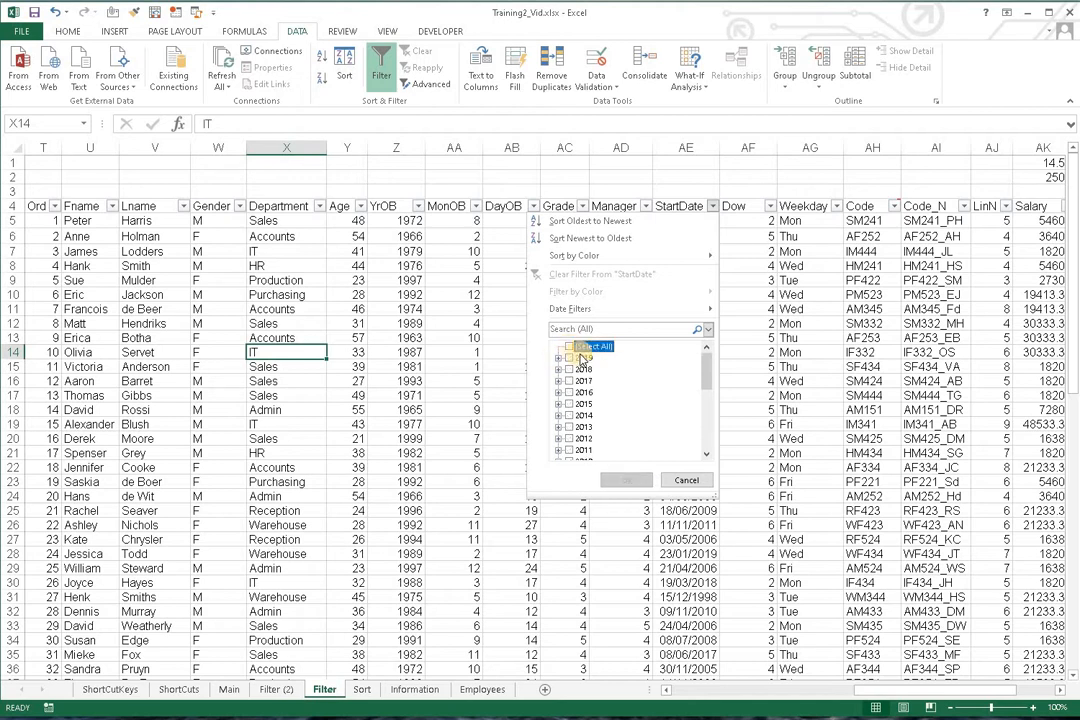
{"action": "left_click", "coordinate": [559, 358]}
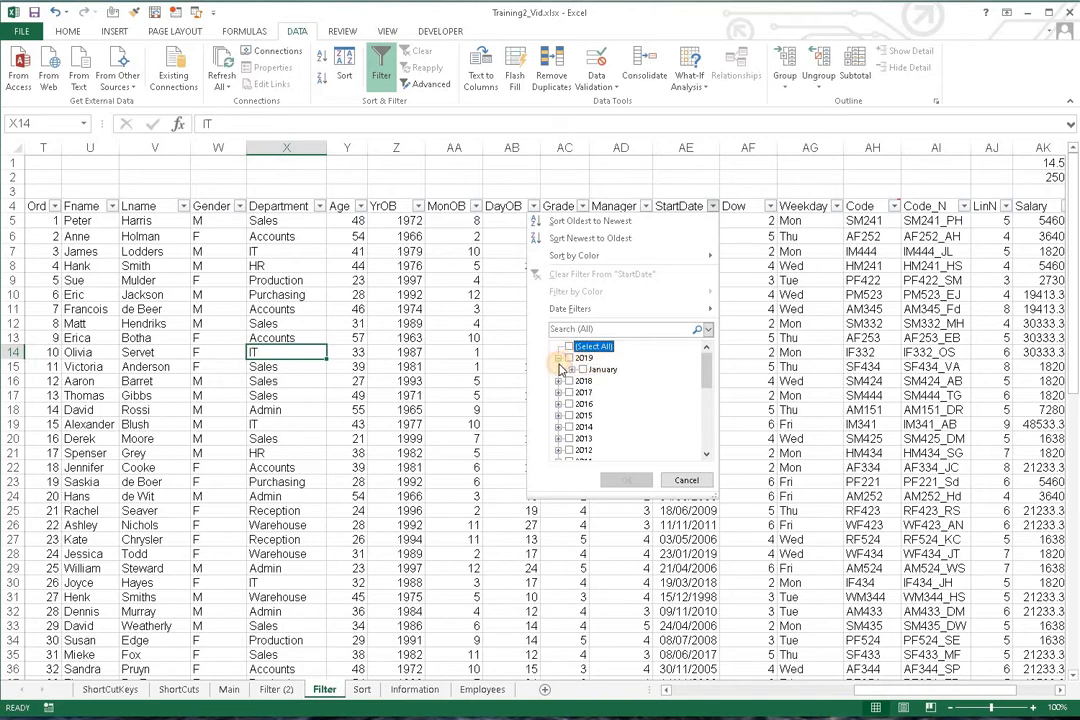
{"action": "left_click", "coordinate": [559, 370]}
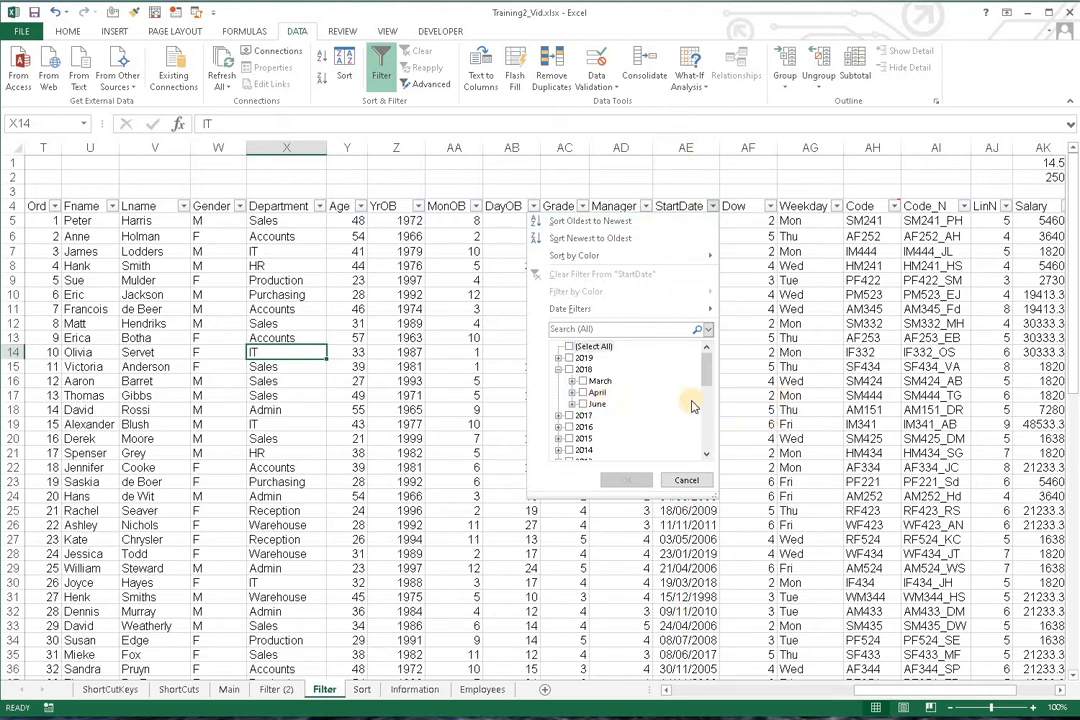
{"action": "left_click", "coordinate": [559, 370]}
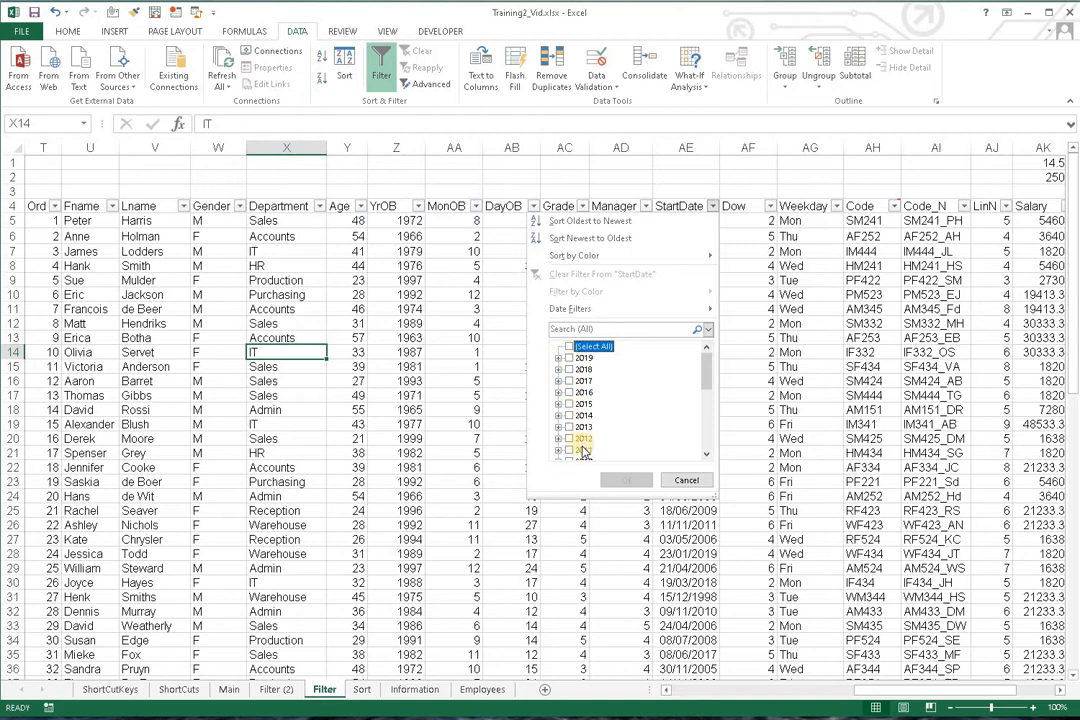
{"action": "left_click", "coordinate": [569, 370]}
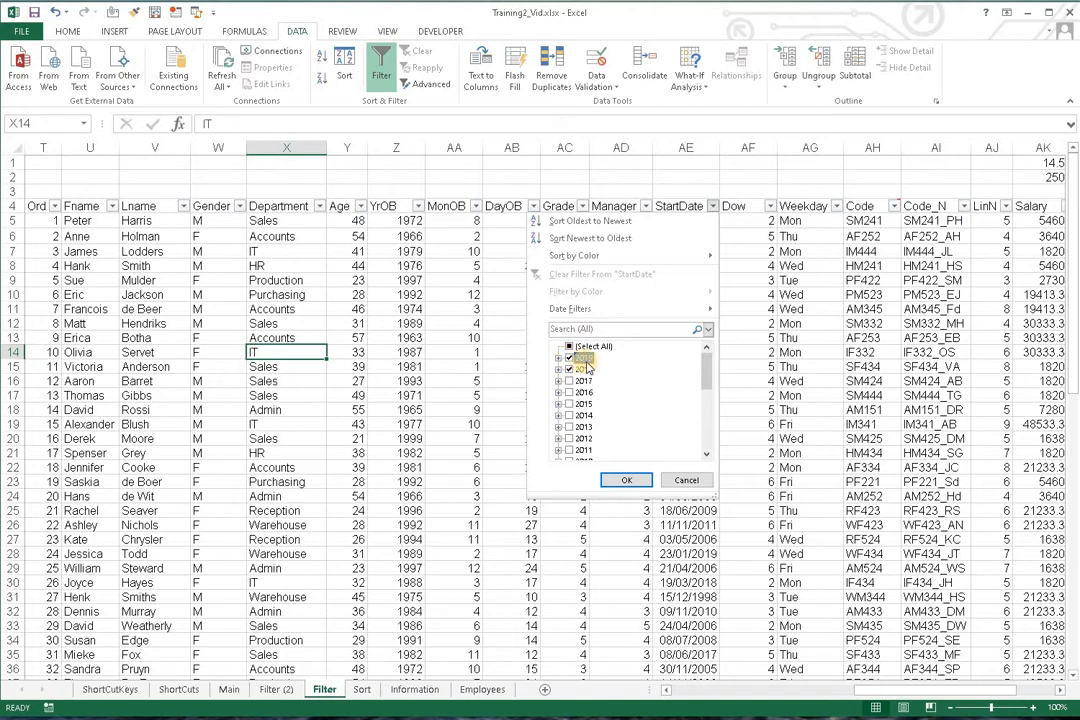
{"action": "left_click", "coordinate": [625, 481]}
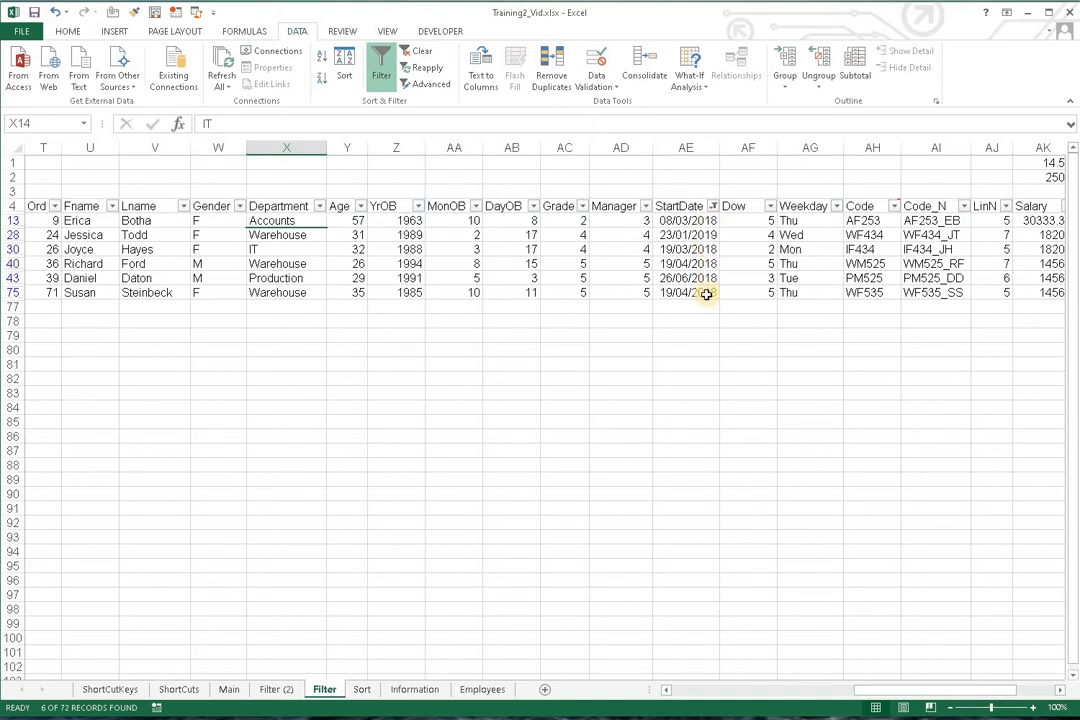
- Extend the StartDate filter to also include dates in 2017
{"action": "left_click", "coordinate": [712, 206]}
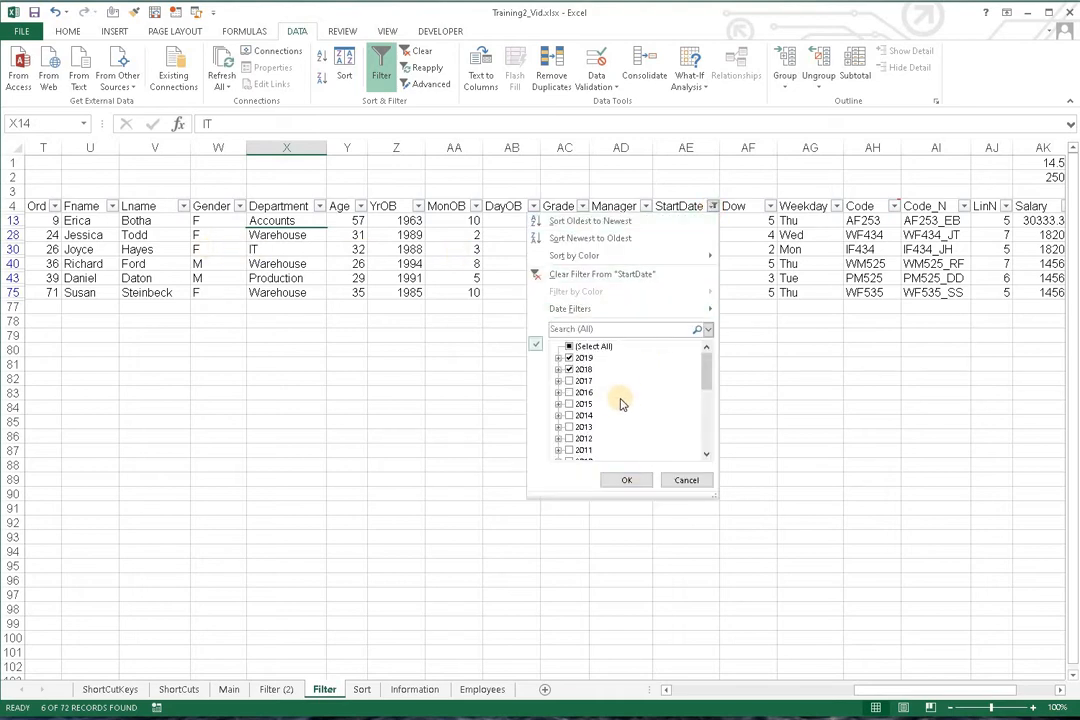
{"action": "left_click", "coordinate": [569, 382]}
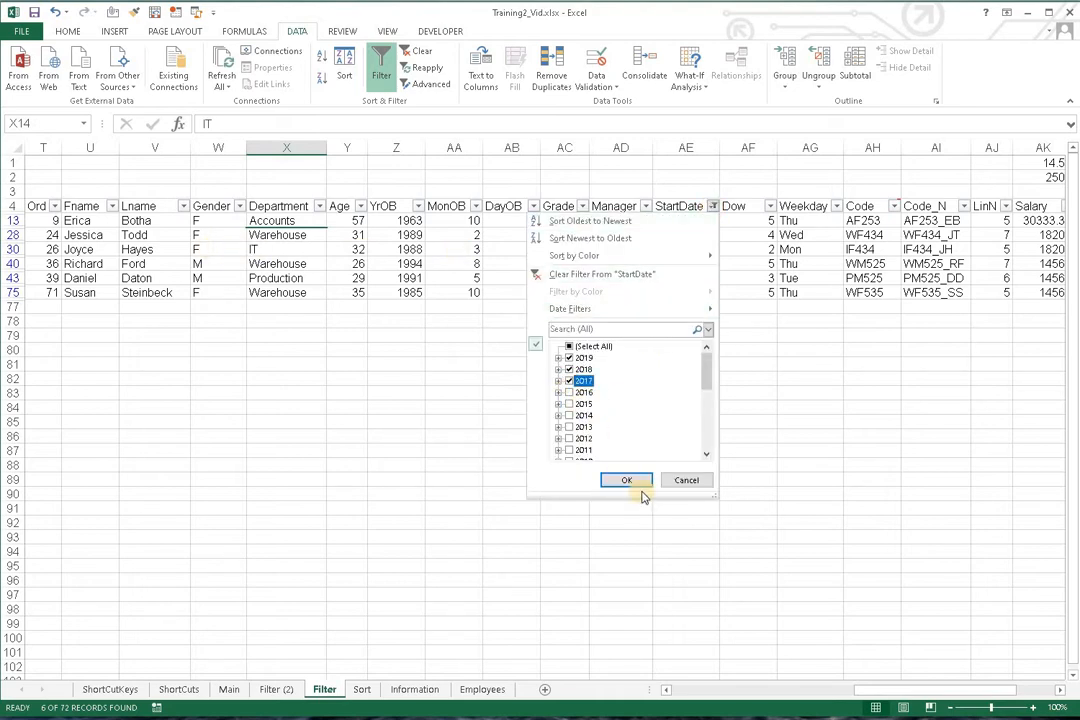
{"action": "left_click", "coordinate": [627, 481]}
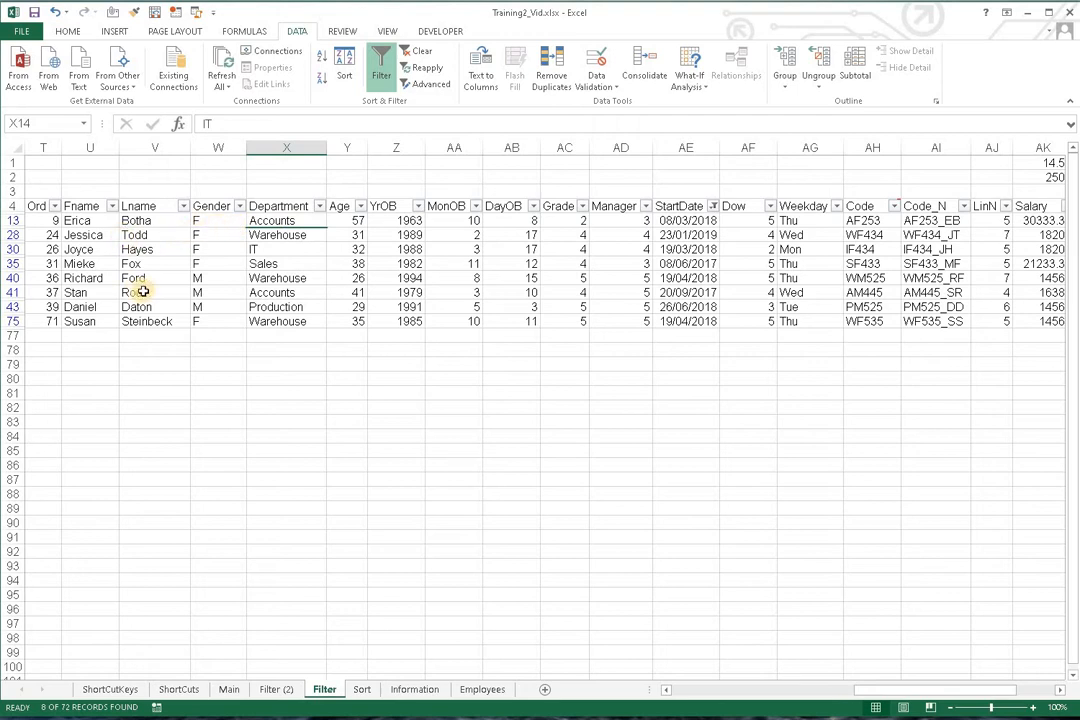
- Filter the Gender column to show only M records, and switch it to show only F records
{"action": "left_click", "coordinate": [240, 207]}
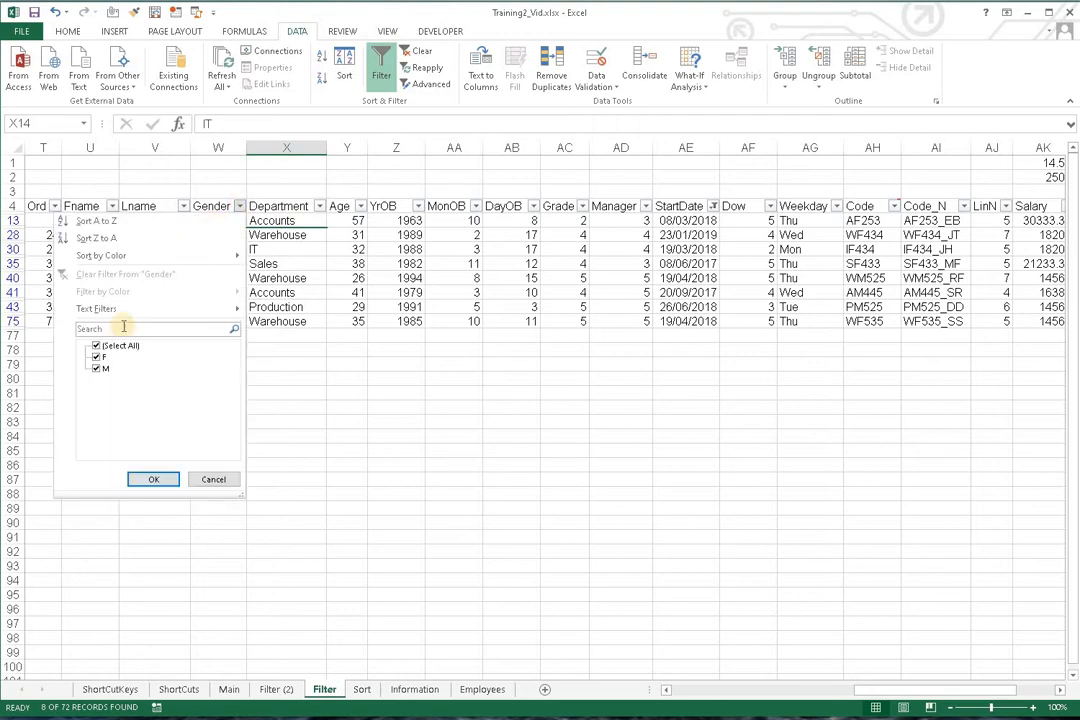
{"action": "left_click", "coordinate": [152, 481]}
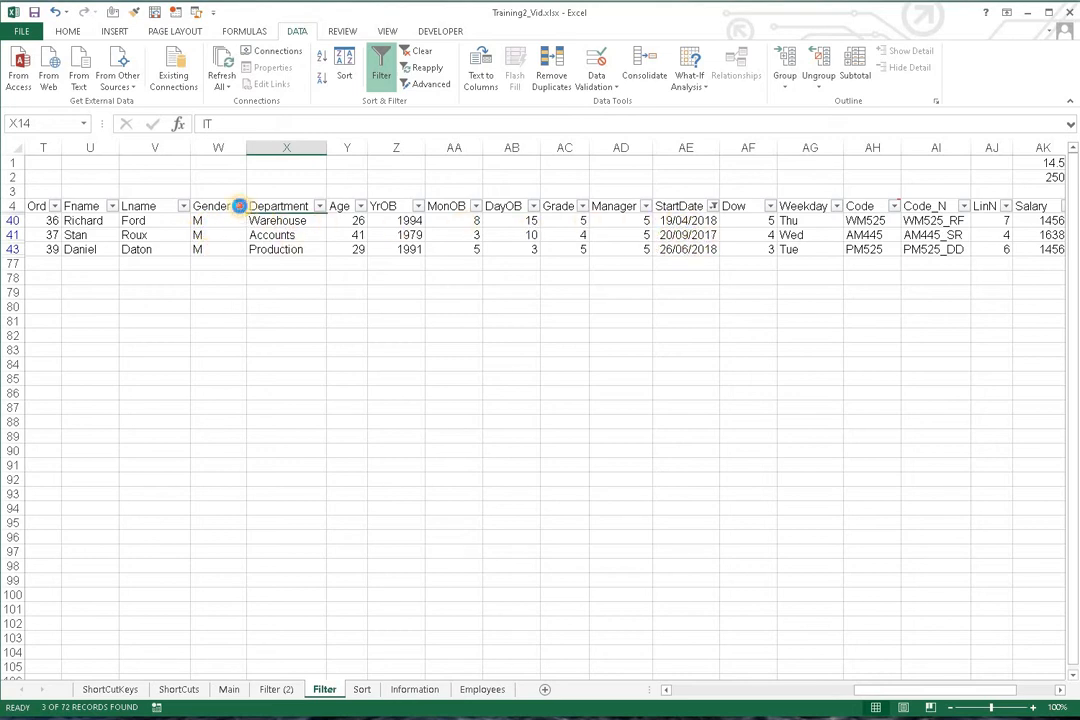
{"action": "left_click", "coordinate": [239, 205]}
{"action": "left_click", "coordinate": [97, 357]}
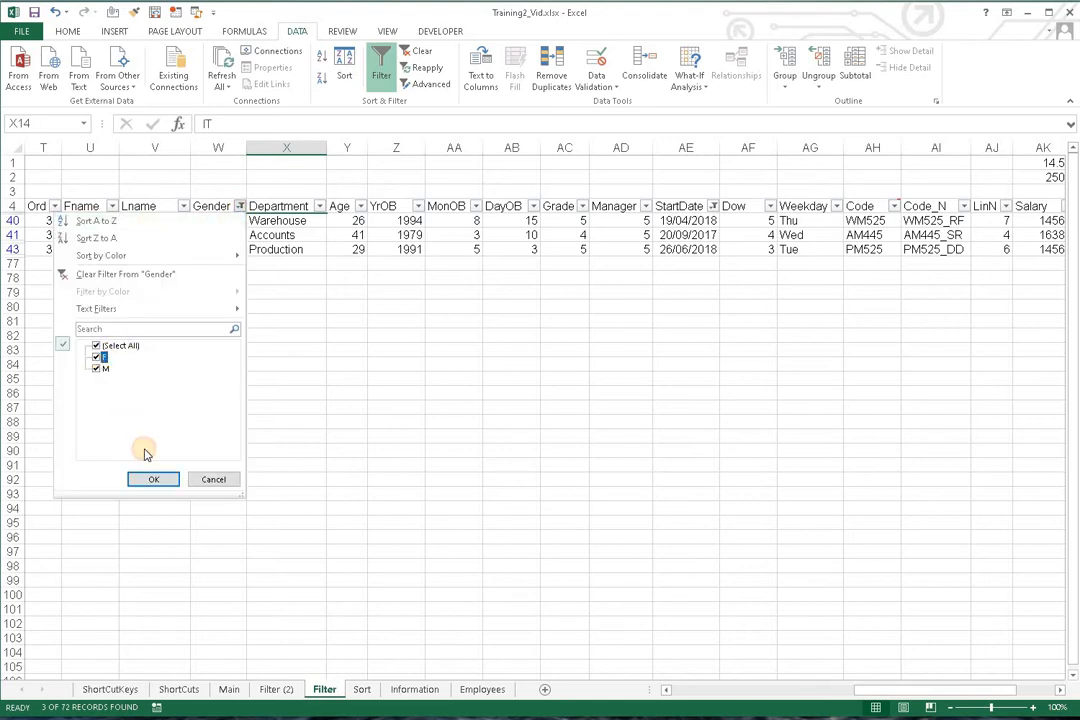
{"action": "left_click", "coordinate": [98, 369]}
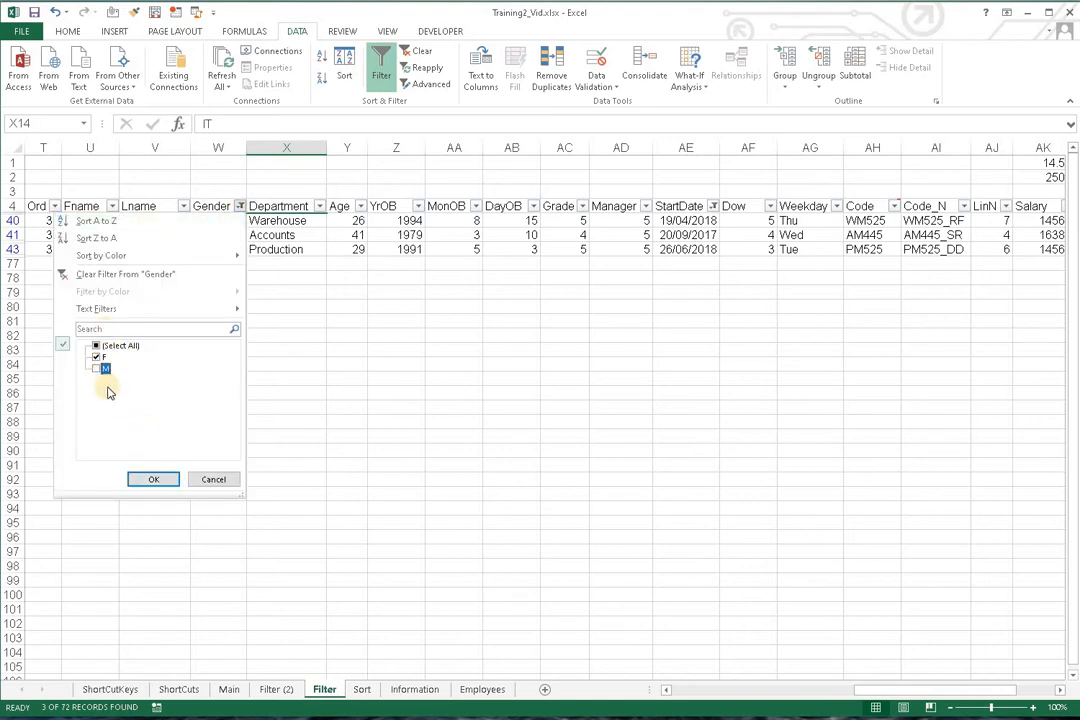
{"action": "left_click", "coordinate": [153, 480]}
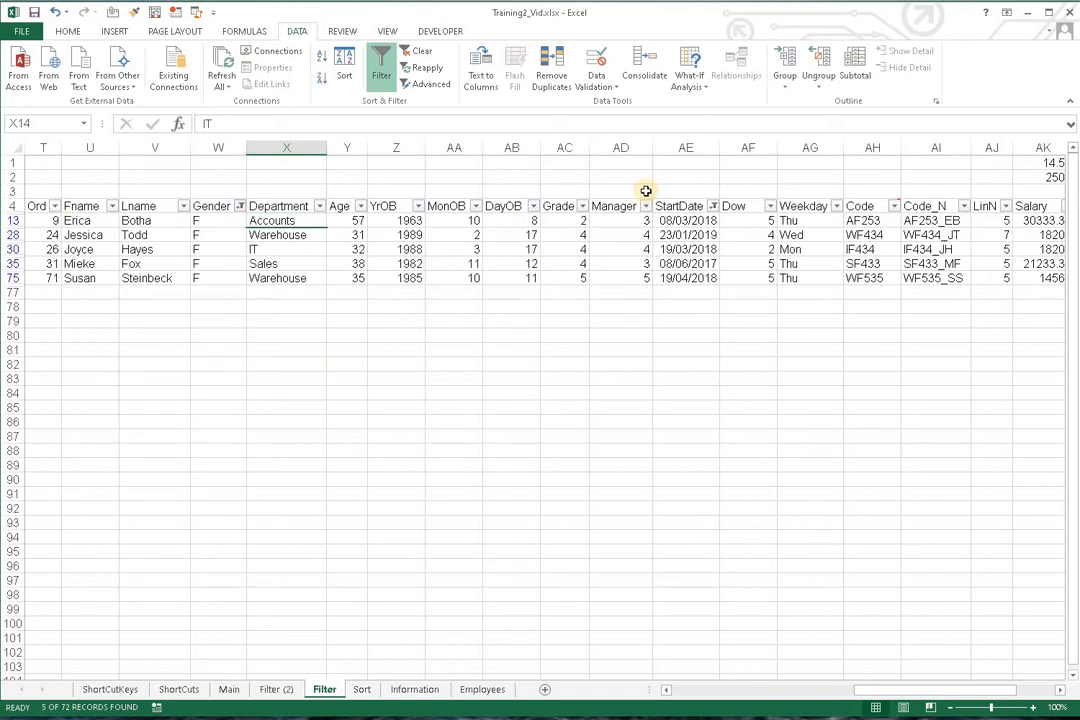
{"action": "left_click", "coordinate": [712, 234]}
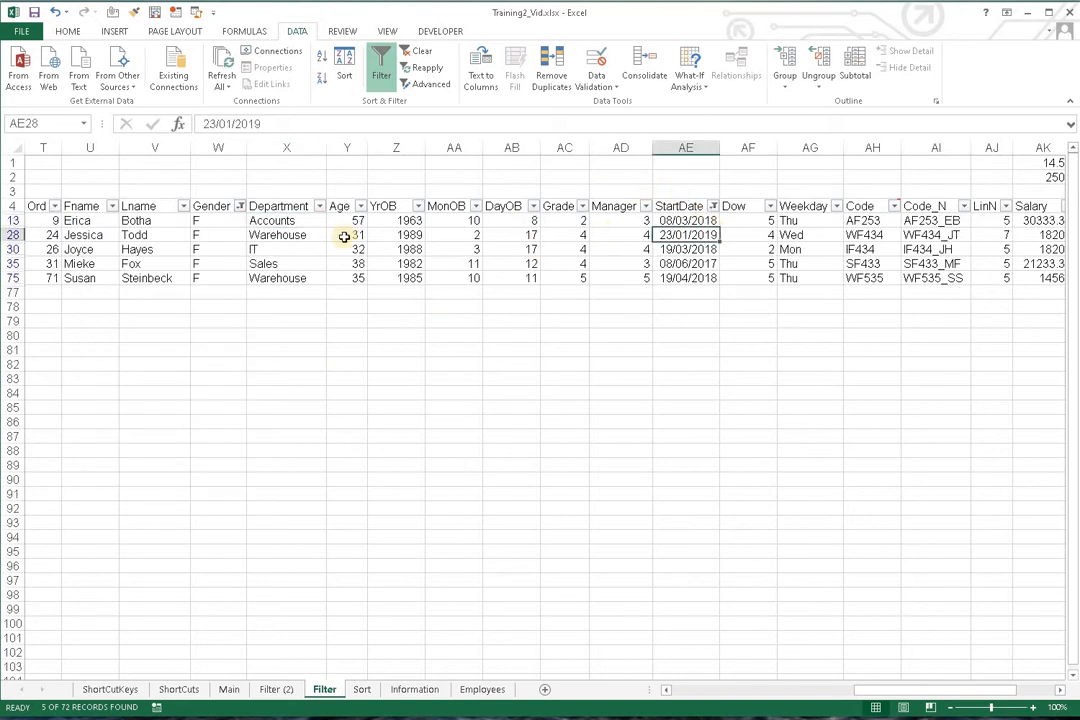
{"action": "left_click", "coordinate": [210, 234]}
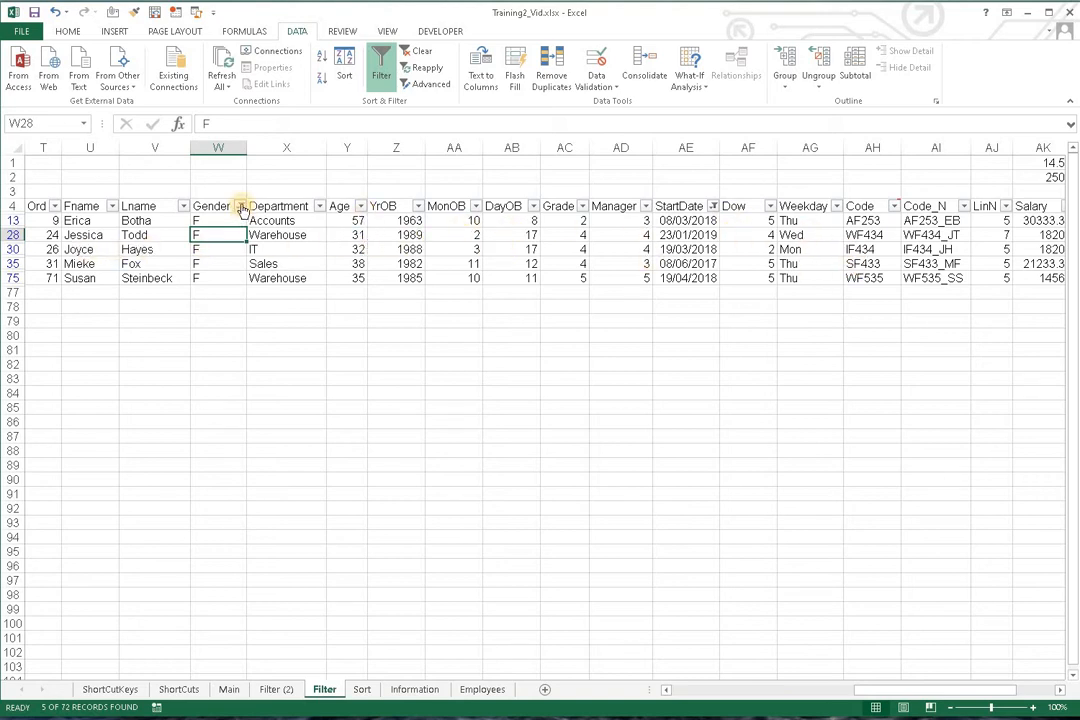
- Remove all column filters by turning filtering off, and restore the filter arrows on the header row
{"action": "left_click", "coordinate": [382, 68]}
{"action": "left_click", "coordinate": [382, 68]}
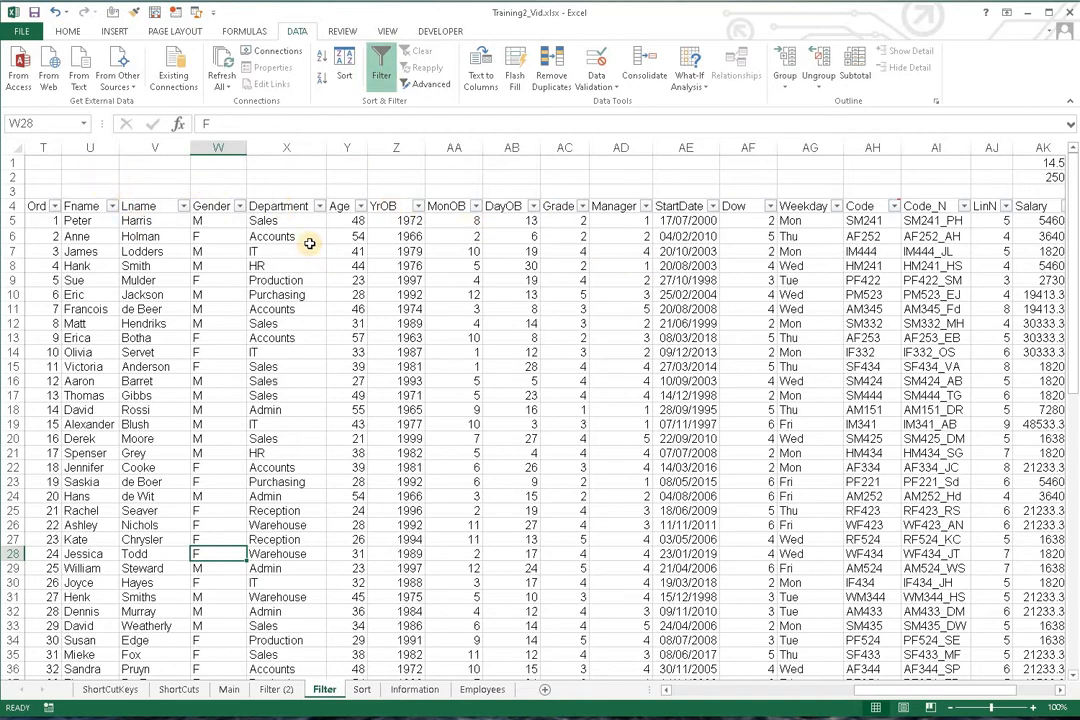
{"action": "left_click", "coordinate": [384, 70]}
{"action": "left_click", "coordinate": [383, 74]}
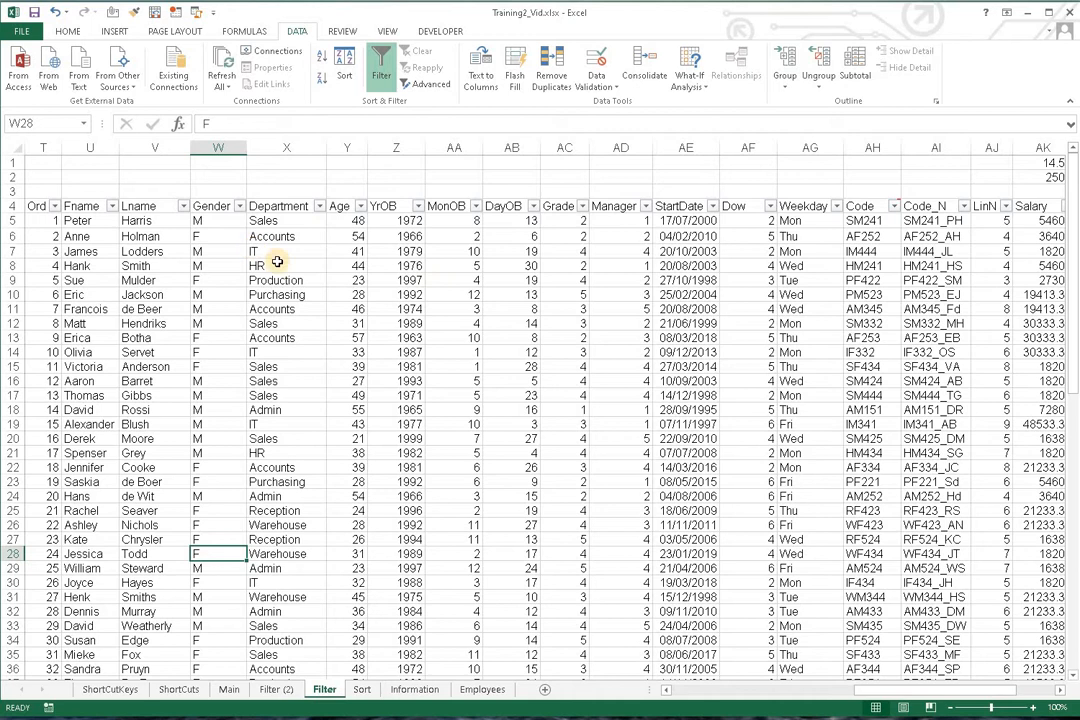
- Filter the Age column to show only the ages 18, 21 and 22
{"action": "left_click", "coordinate": [361, 207]}
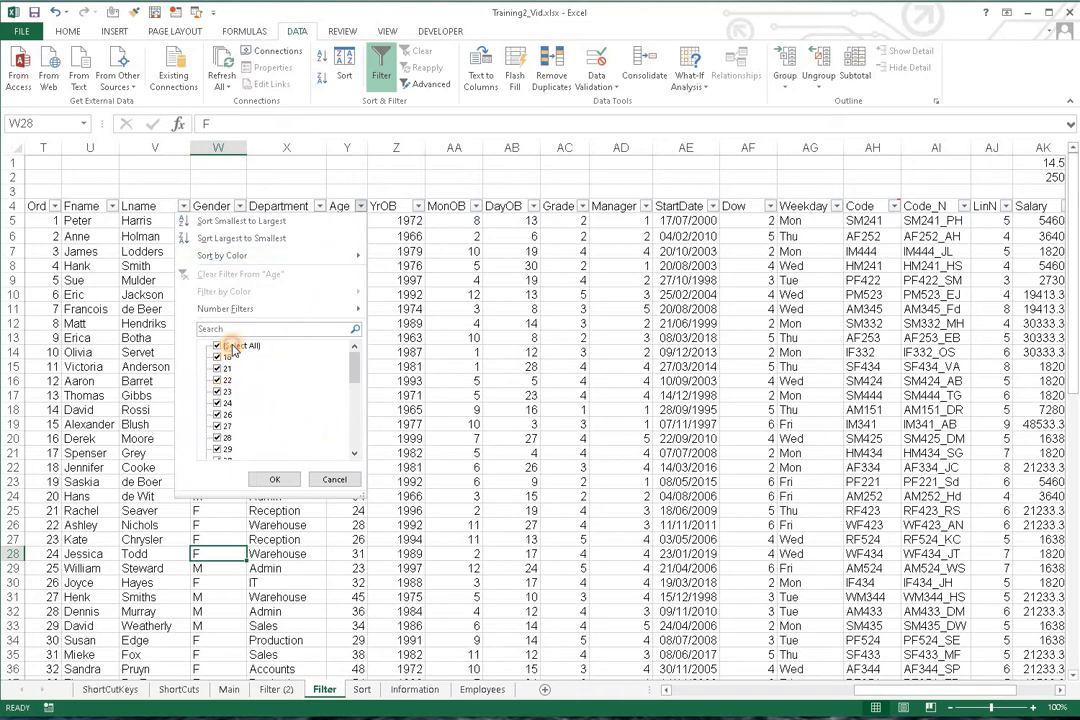
{"action": "left_click", "coordinate": [231, 346]}
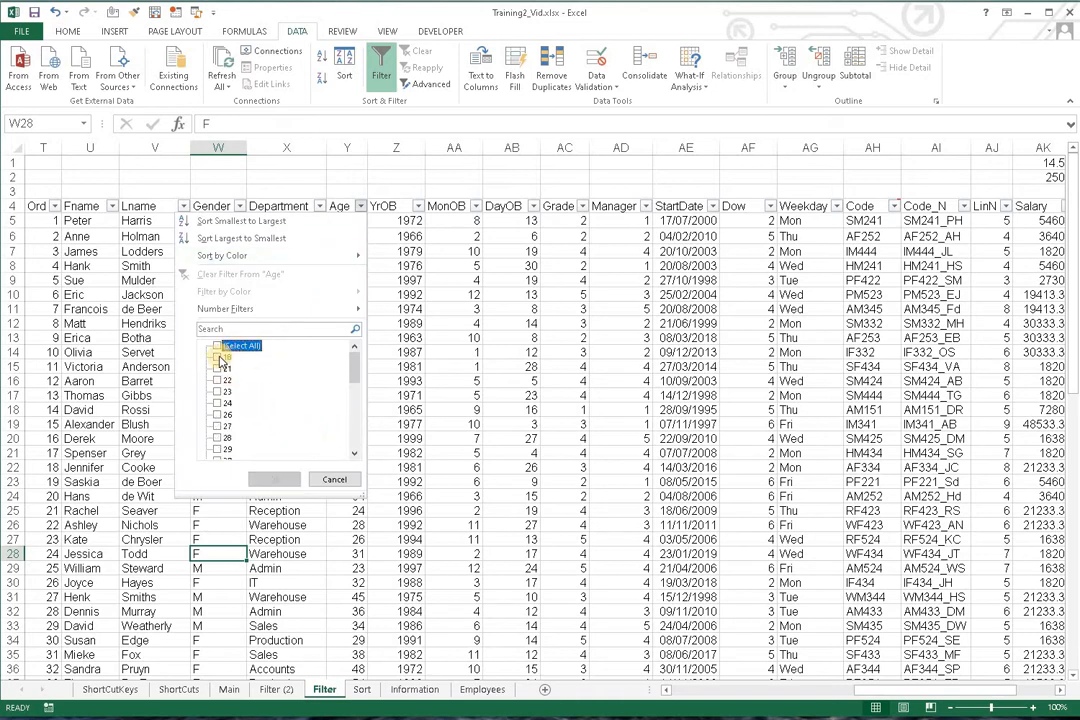
{"action": "left_click", "coordinate": [217, 357]}
{"action": "left_click", "coordinate": [217, 368]}
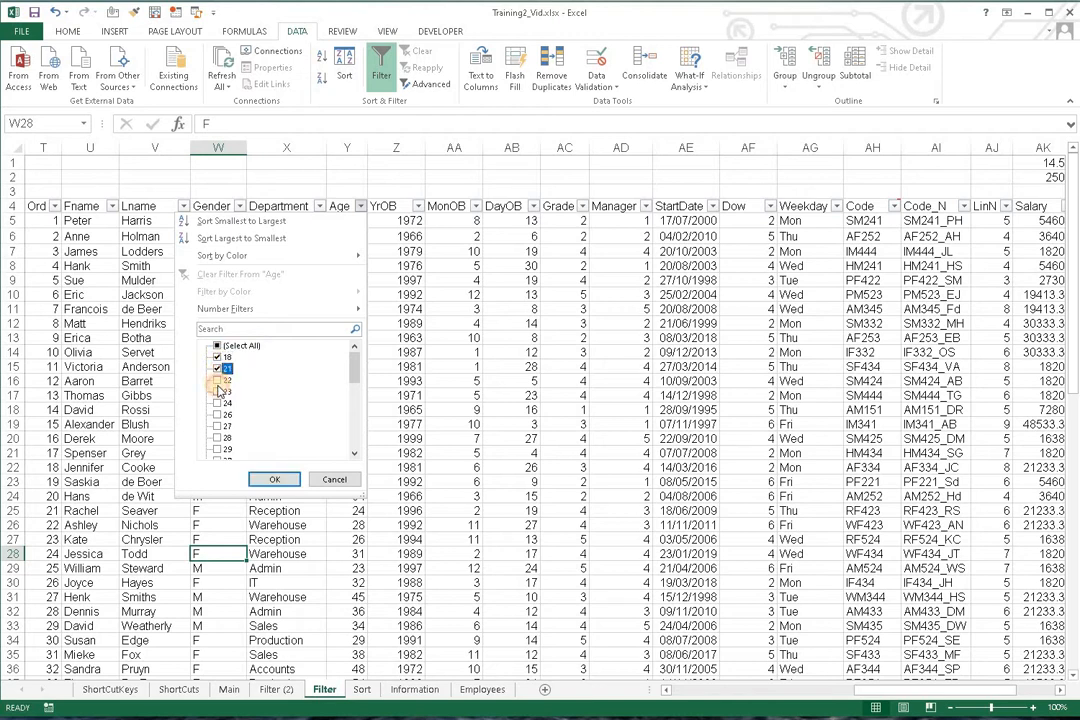
{"action": "left_click", "coordinate": [217, 380]}
{"action": "key", "text": "Return"}
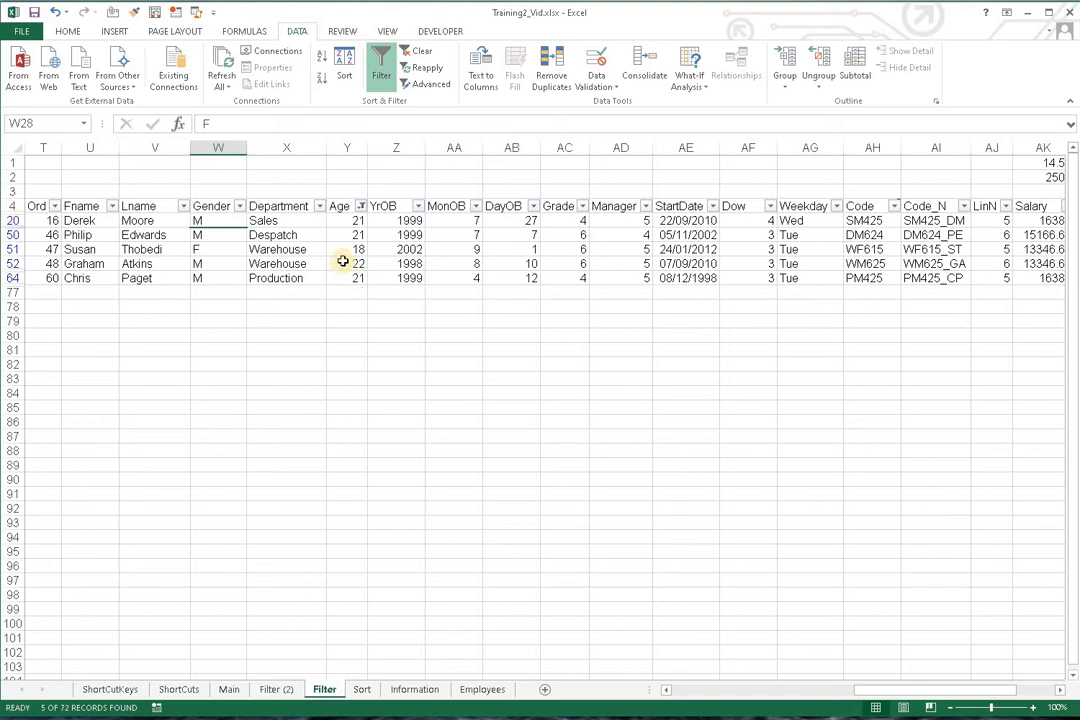
- Remove the Age filter by turning filtering off, and turn the header filter arrows back on
{"action": "left_click", "coordinate": [380, 64]}
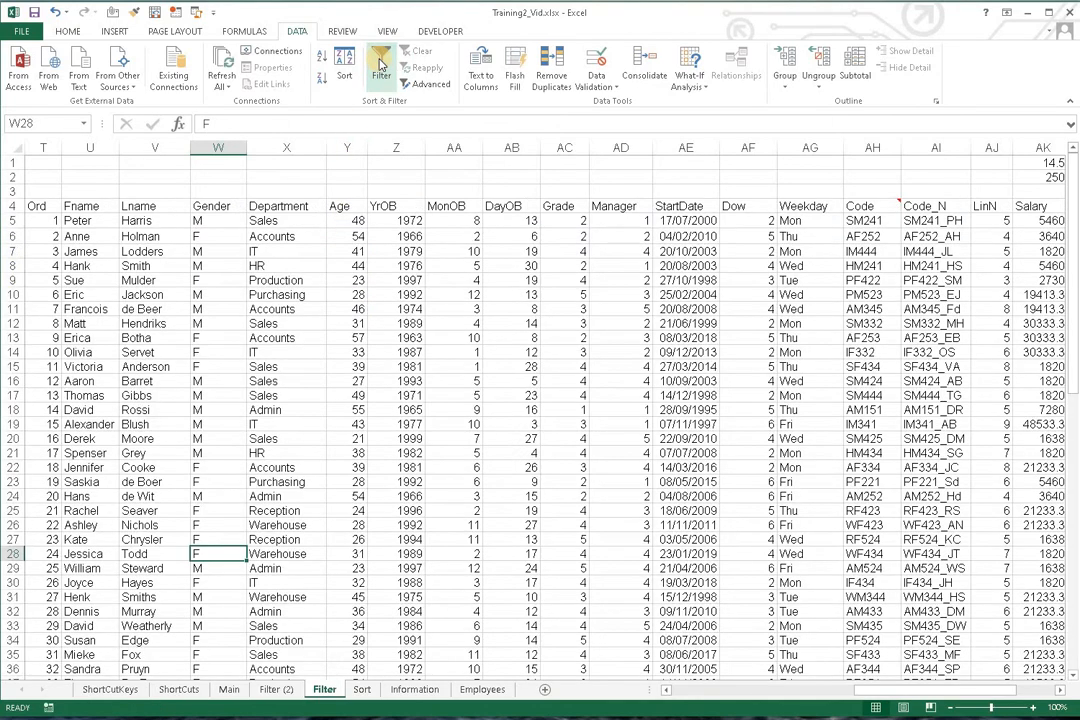
{"action": "left_click", "coordinate": [380, 64]}
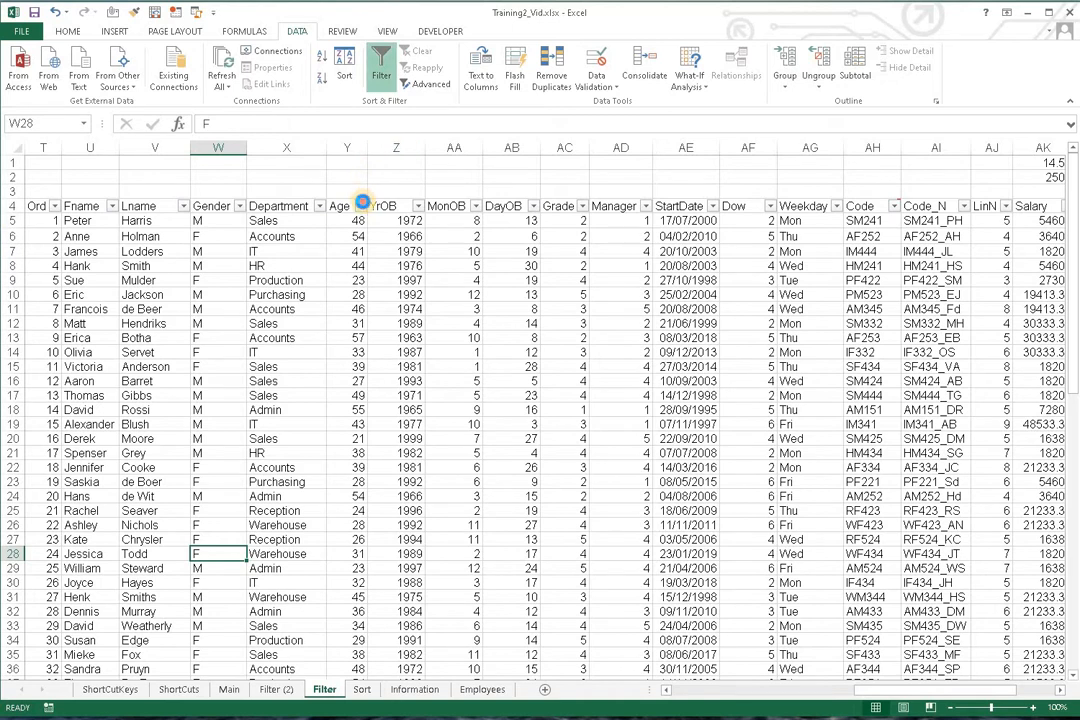
{"action": "left_click", "coordinate": [363, 206]}
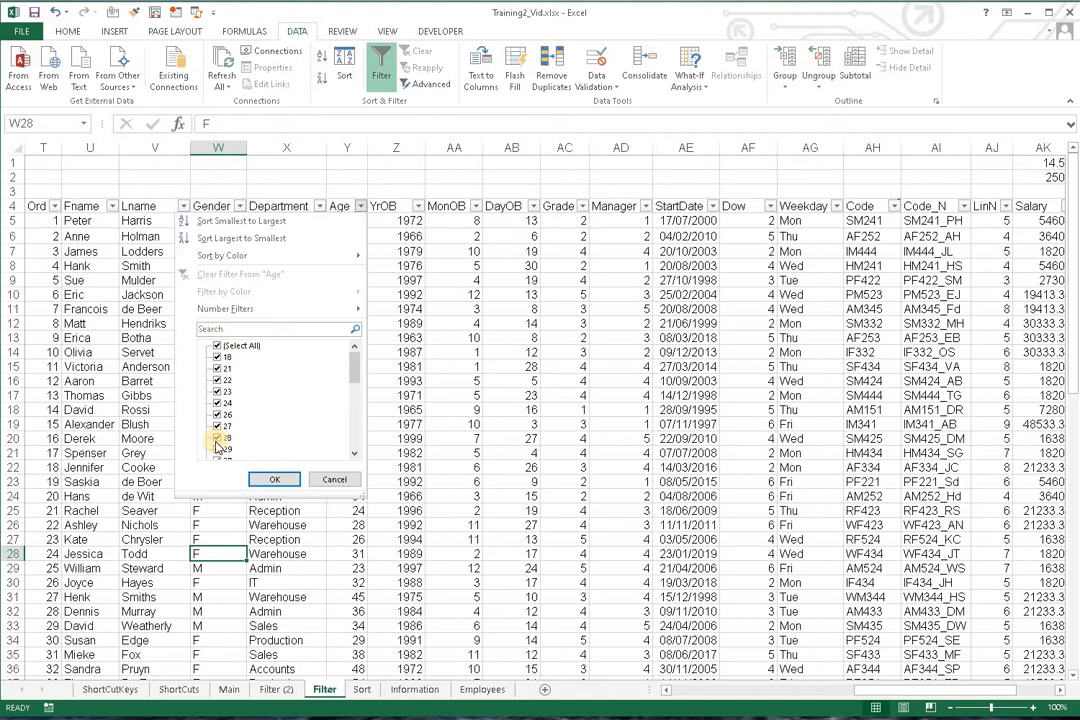
{"action": "mouse_move", "coordinate": [240, 311]}
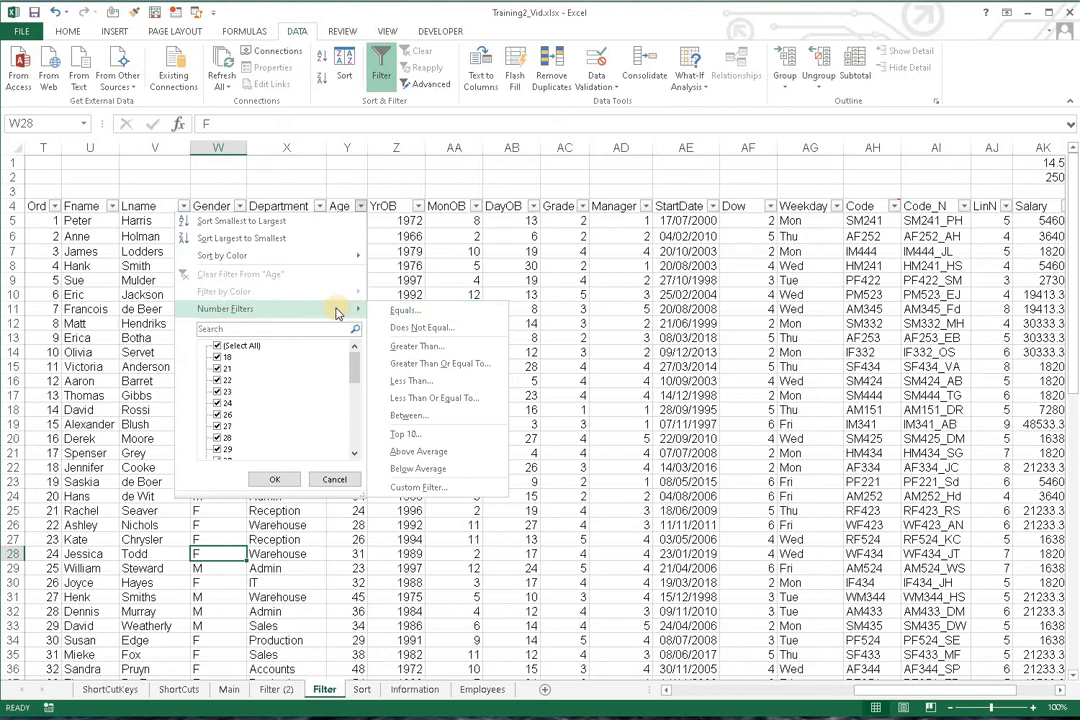
{"action": "left_click", "coordinate": [68, 32]}
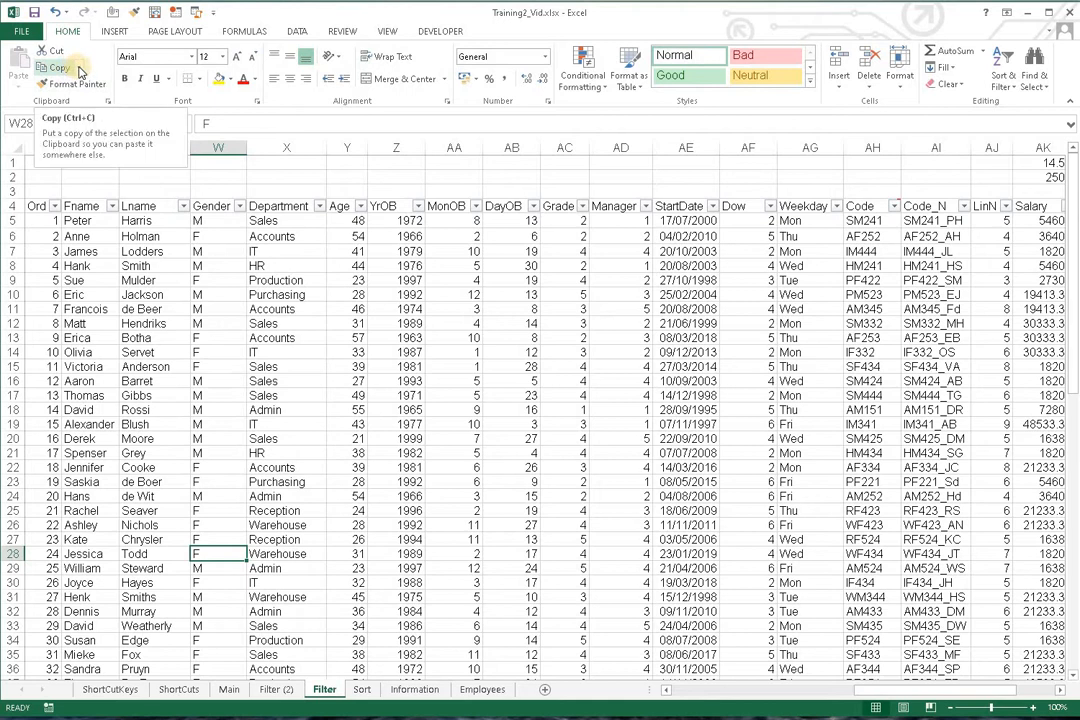
{"action": "left_click", "coordinate": [78, 68]}
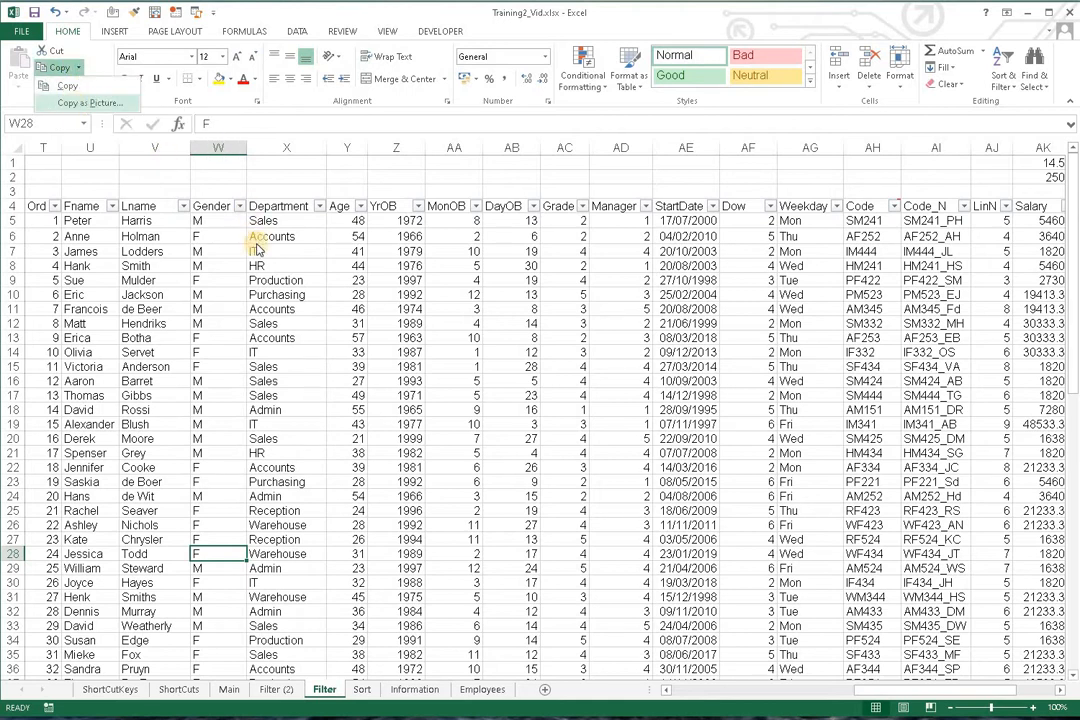
{"action": "left_click", "coordinate": [362, 208]}
- Apply a number filter to the Age column that shows only ages less than 25
{"action": "left_click", "coordinate": [362, 207]}
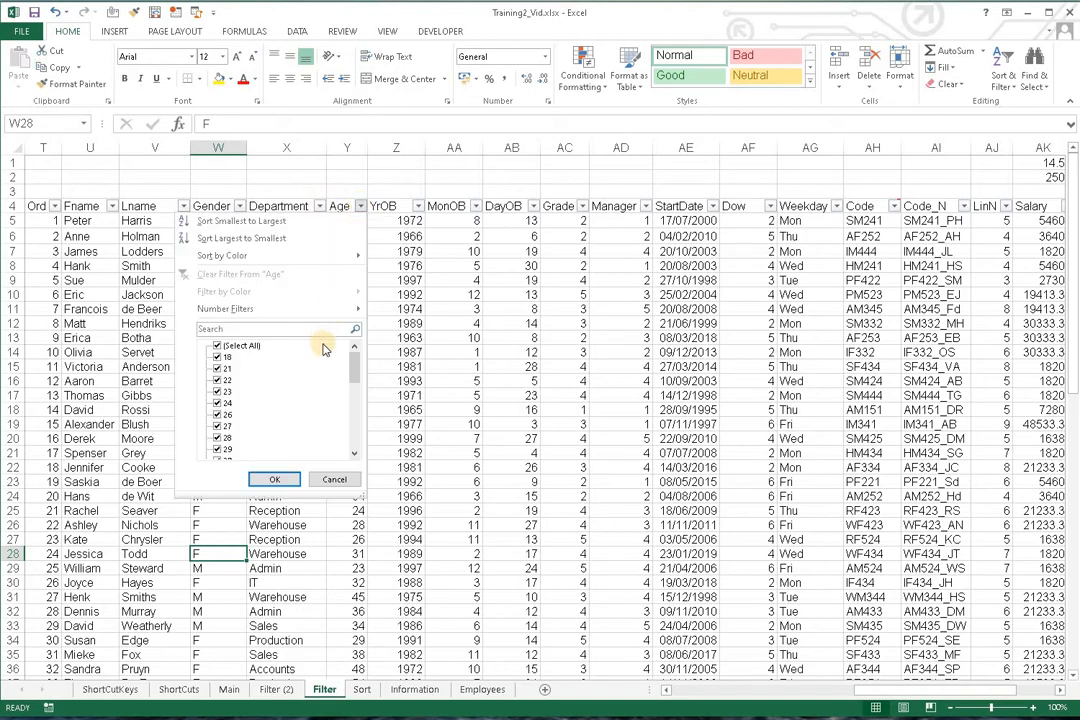
{"action": "mouse_move", "coordinate": [358, 312]}
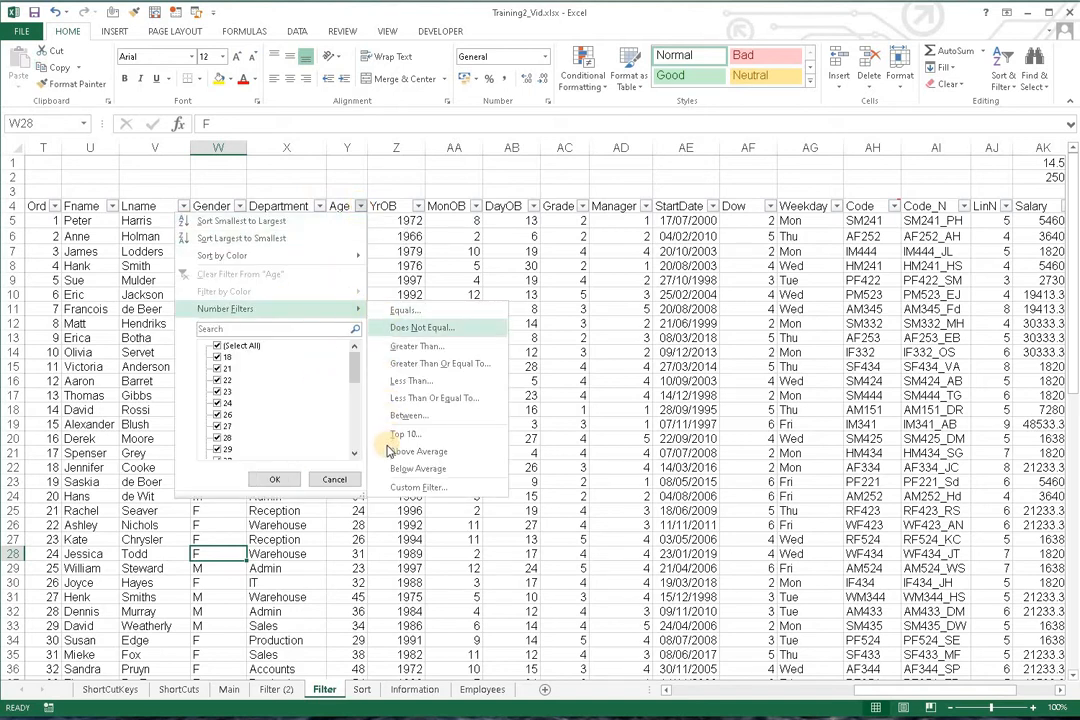
{"action": "left_click", "coordinate": [403, 383]}
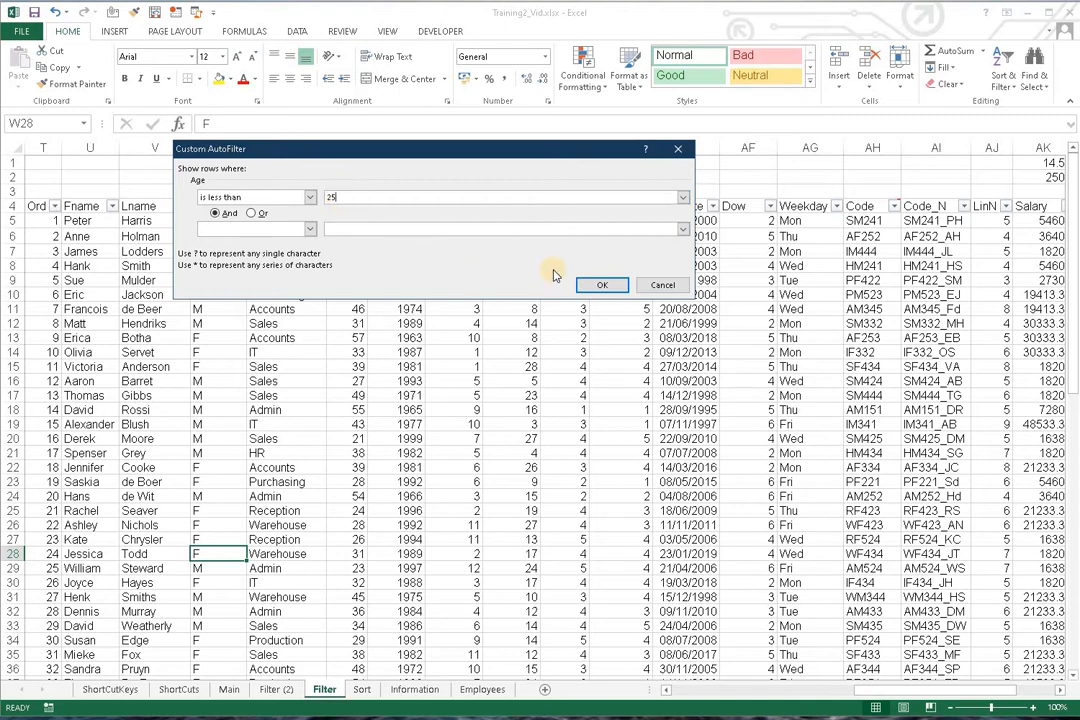
{"action": "left_click", "coordinate": [605, 286]}
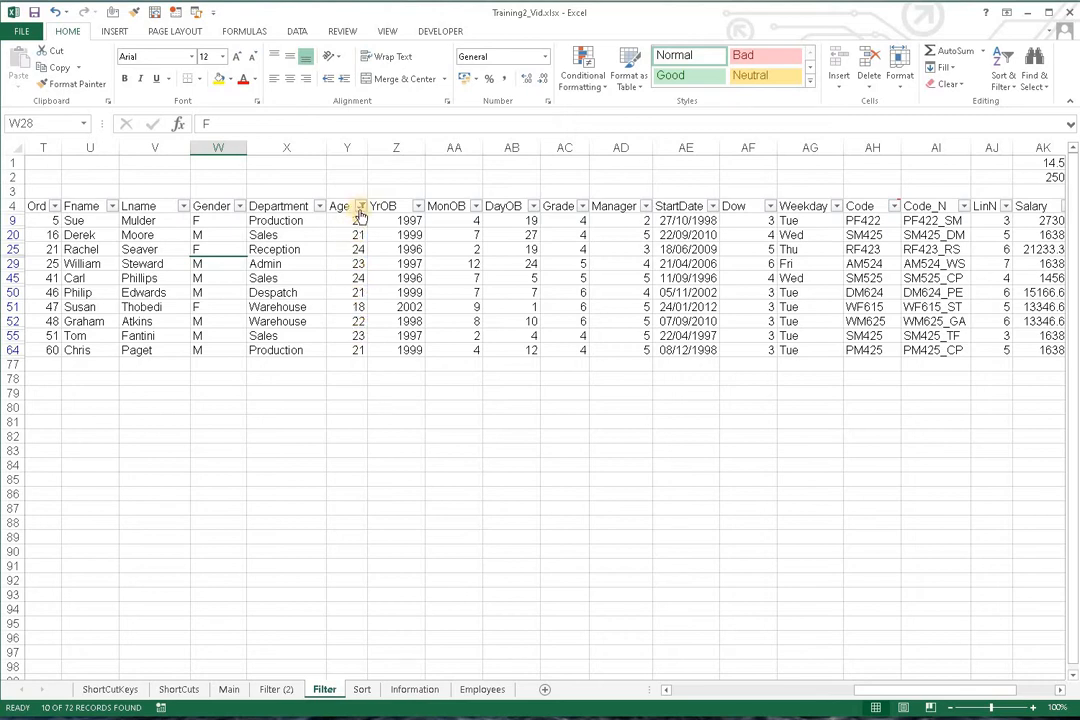
- Reset the filtering on the data and filter the Age column to show only the ages 18, 21 and 22
{"action": "left_click", "coordinate": [297, 31]}
{"action": "left_click", "coordinate": [417, 50]}
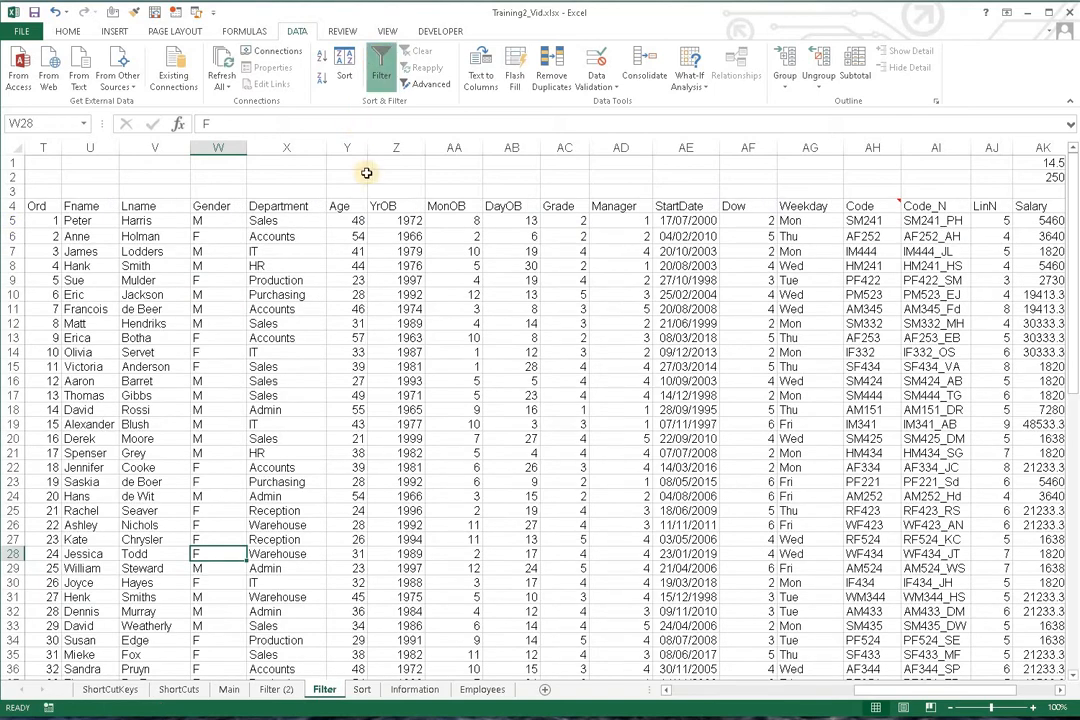
{"action": "left_click", "coordinate": [360, 207]}
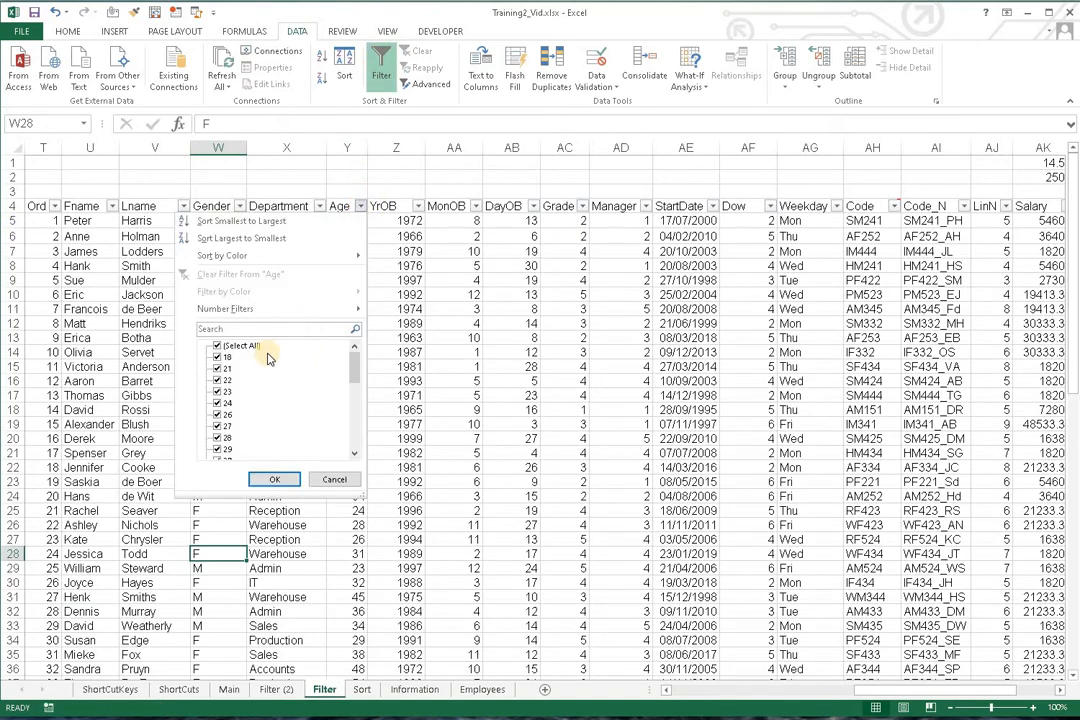
{"action": "left_click", "coordinate": [217, 345]}
{"action": "left_click", "coordinate": [217, 357]}
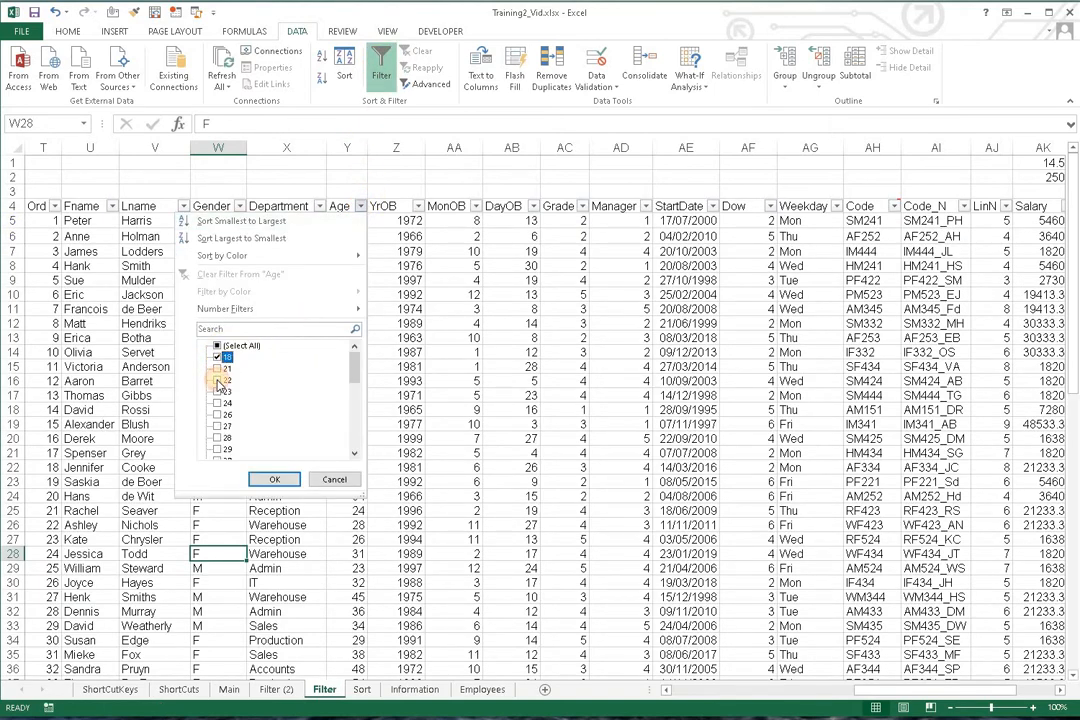
{"action": "left_click", "coordinate": [217, 368]}
{"action": "left_click", "coordinate": [217, 380]}
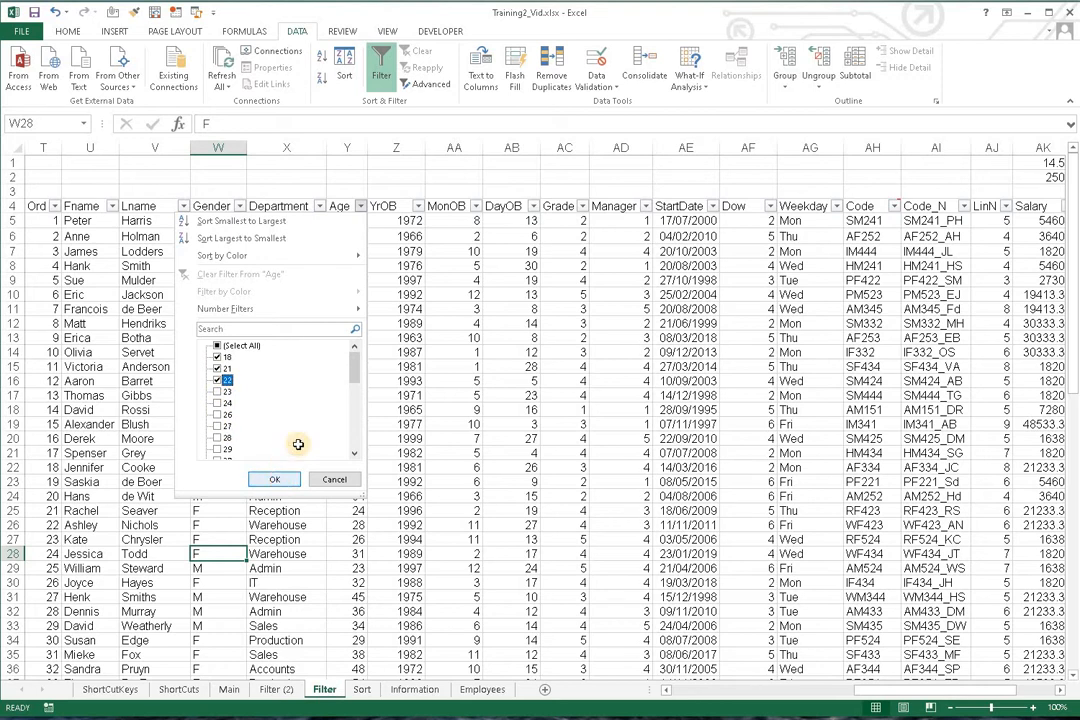
{"action": "left_click", "coordinate": [274, 479]}
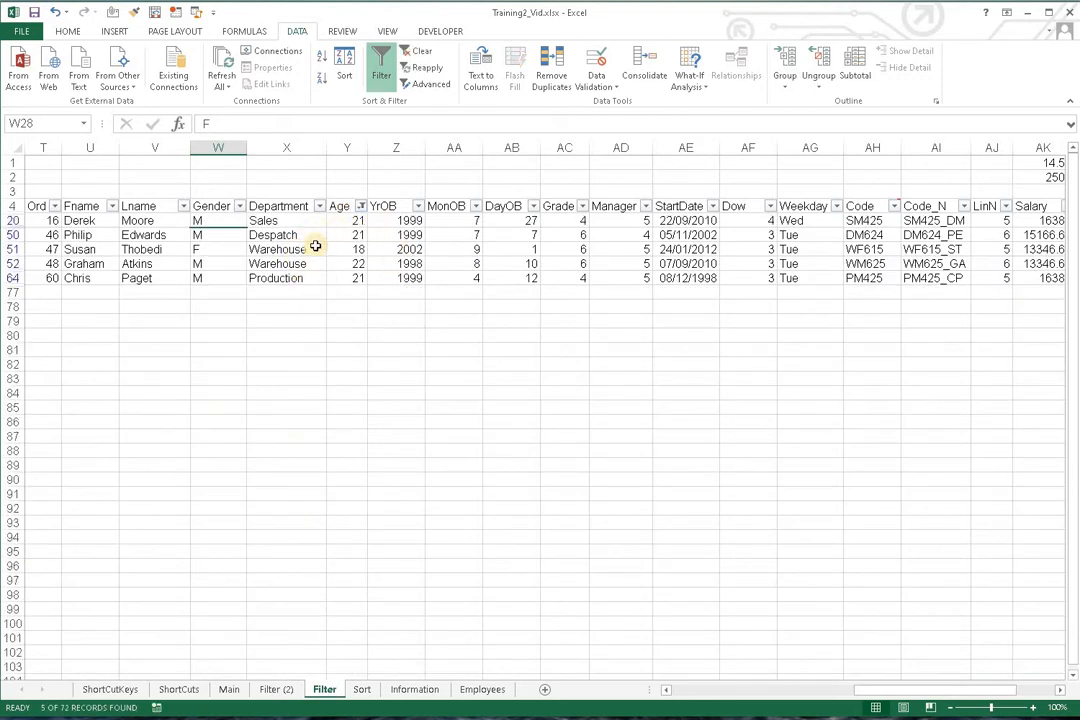
- Reset the filtering and apply a Between number filter showing ages from 30 to 50, reviewing the filtered rows
{"action": "left_click", "coordinate": [380, 68]}
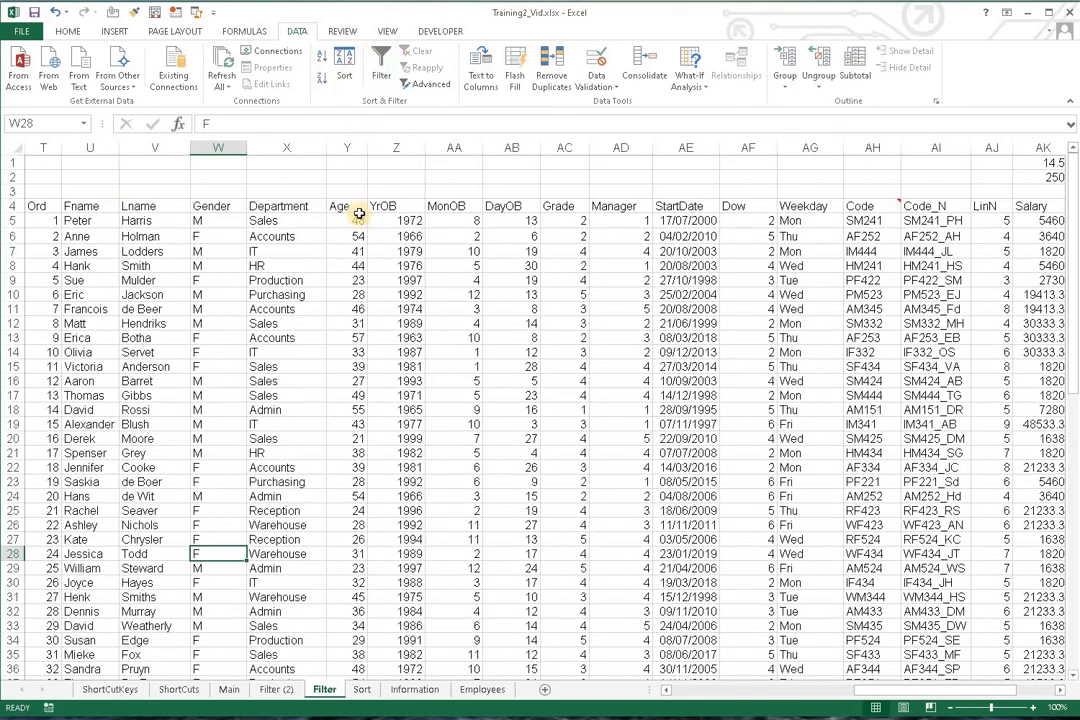
{"action": "left_click", "coordinate": [380, 70]}
{"action": "left_click", "coordinate": [359, 207]}
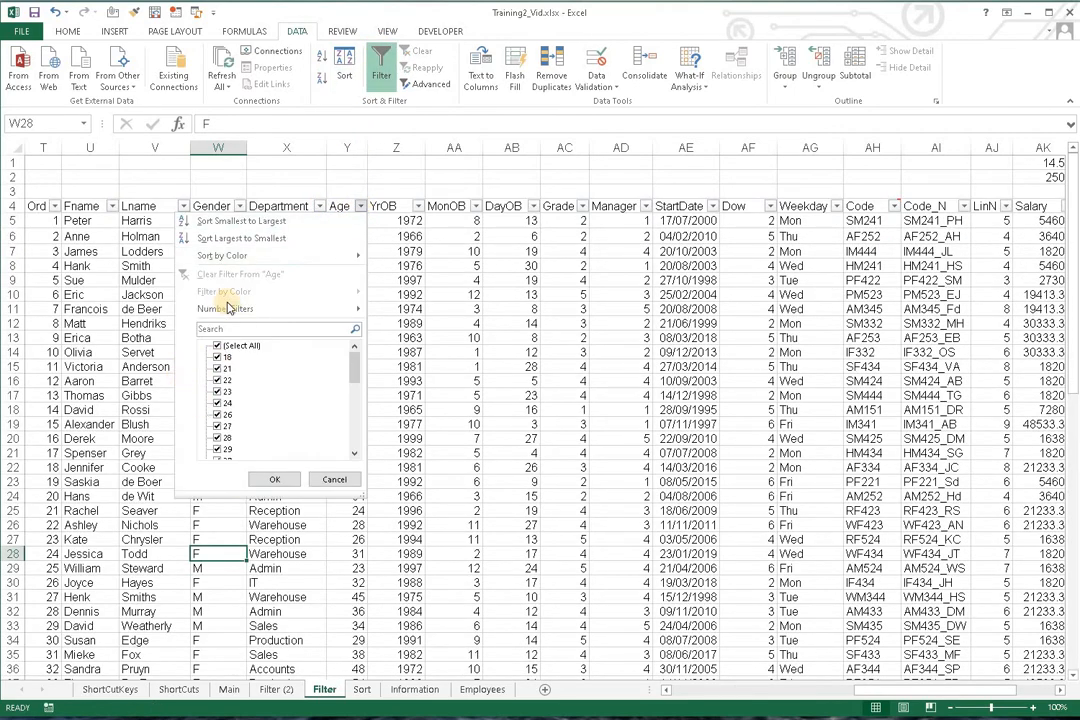
{"action": "mouse_move", "coordinate": [233, 310]}
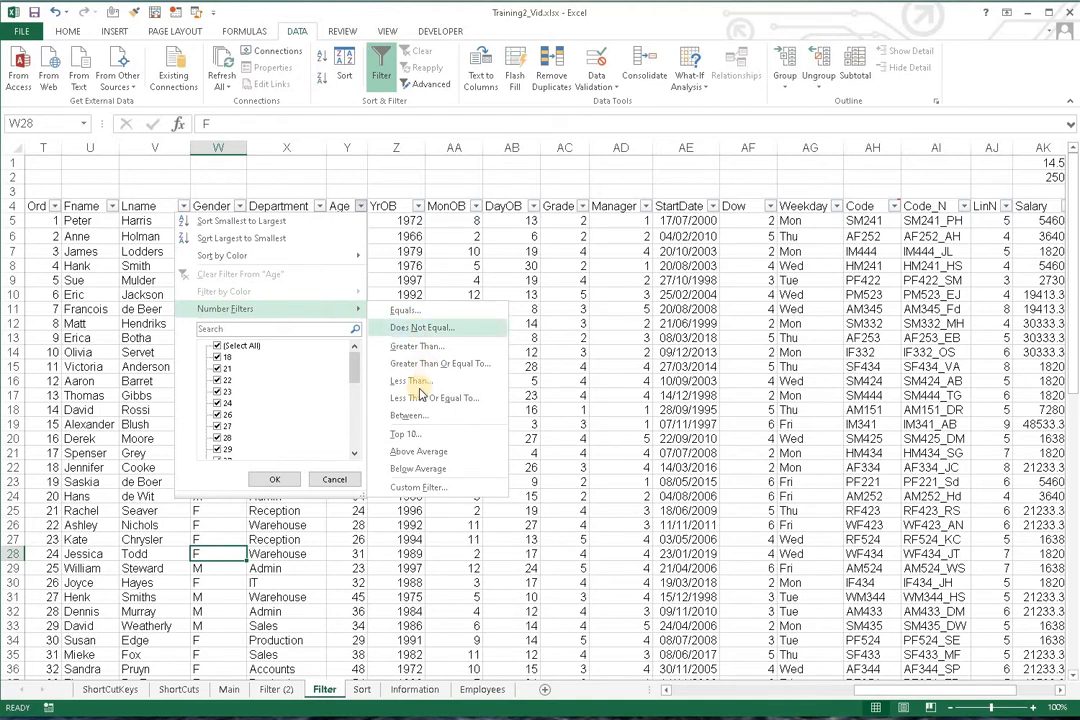
{"action": "left_click", "coordinate": [409, 418]}
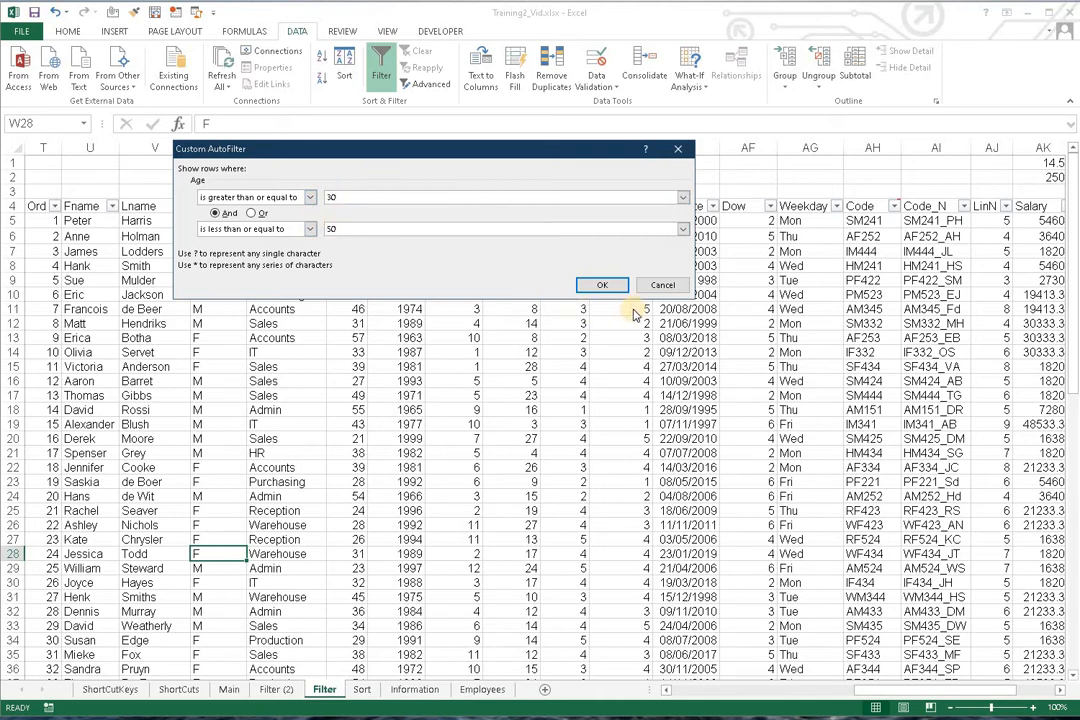
{"action": "left_click", "coordinate": [606, 284]}
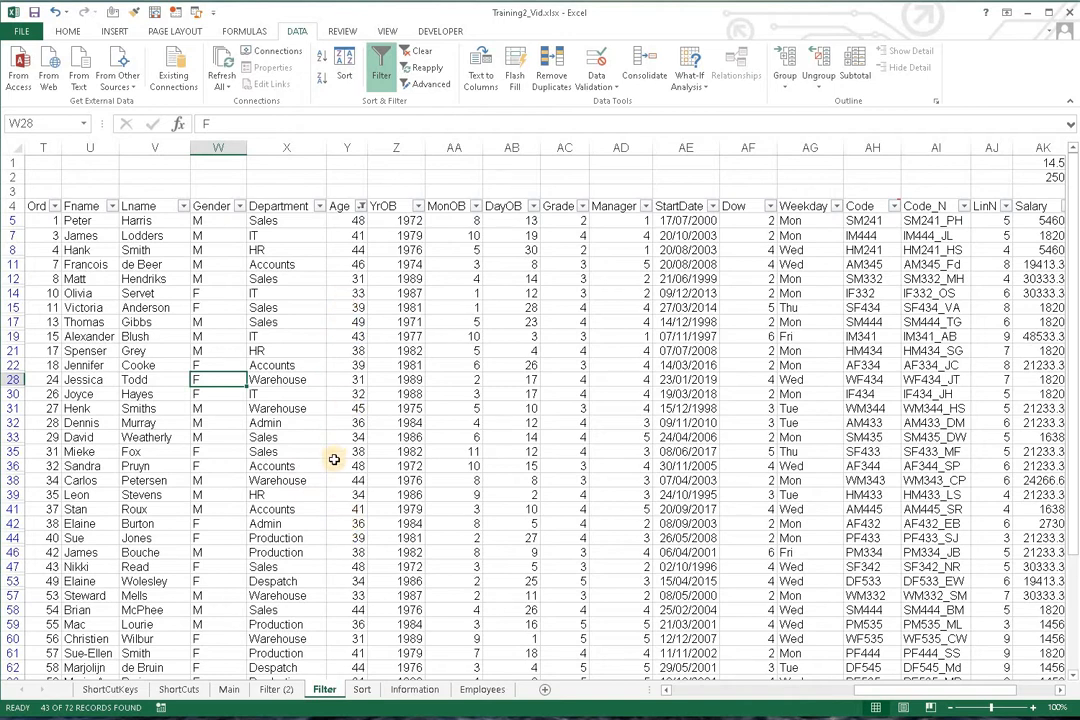
{"action": "scroll", "coordinate": [334, 462], "scroll_direction": "down", "scroll_amount": 2}
{"action": "scroll", "coordinate": [334, 462], "scroll_direction": "down", "scroll_amount": 4}
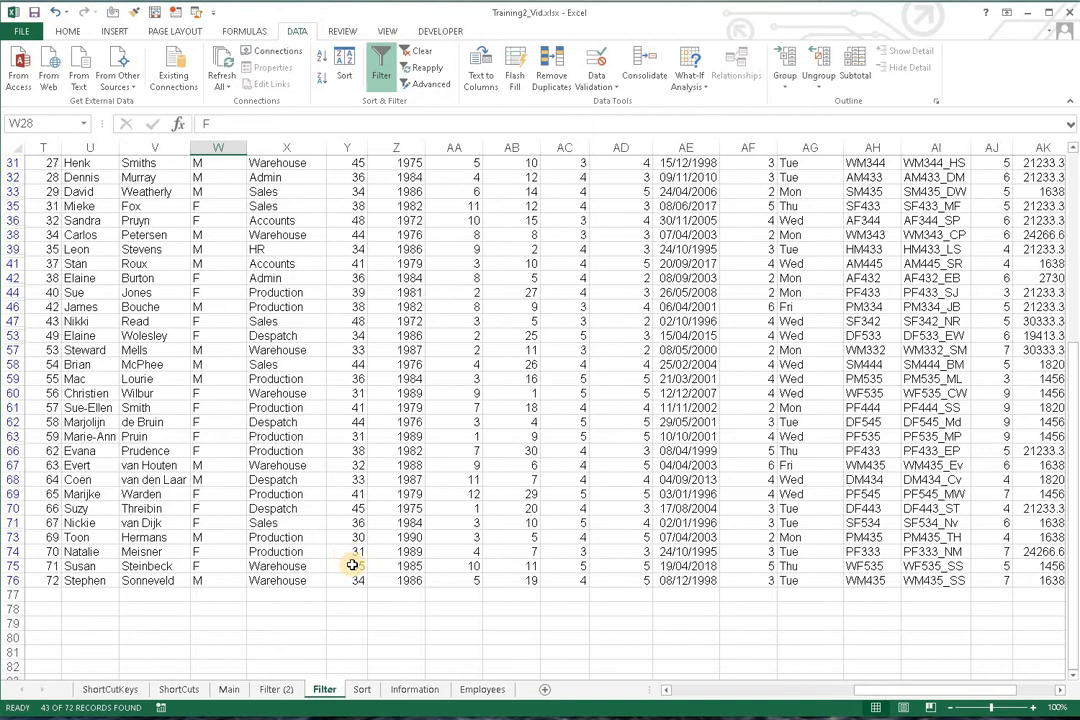
{"action": "scroll", "coordinate": [354, 556], "scroll_direction": "up", "scroll_amount": 5}
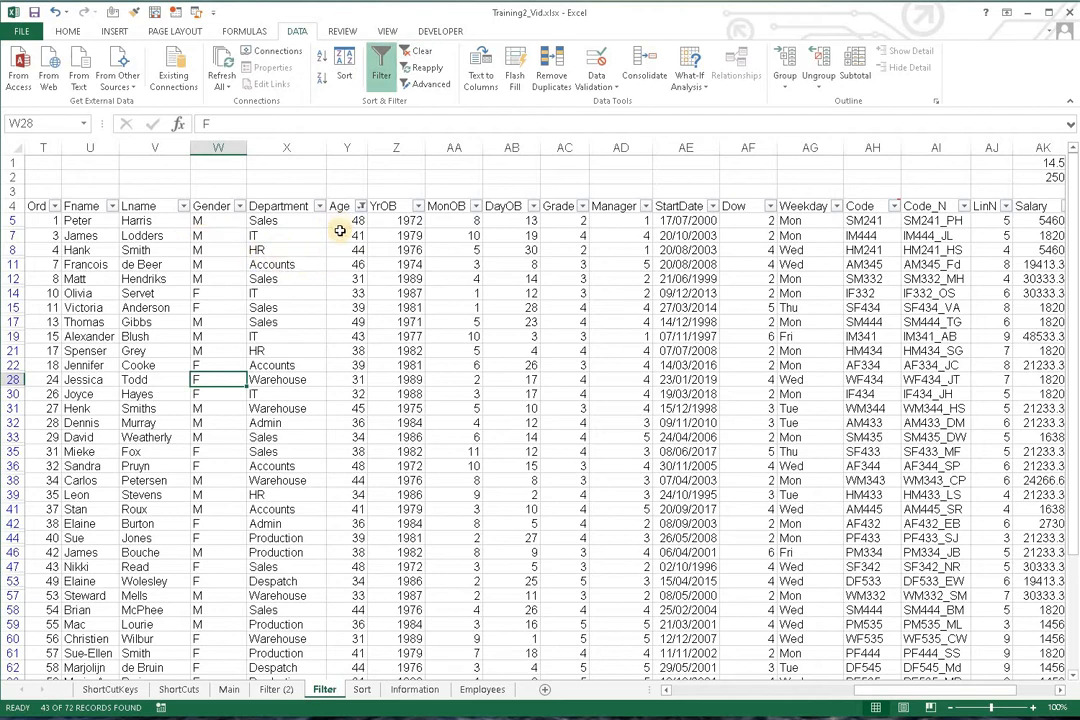
- Review the rows with ages from 30 to 50 down to the end of the list, and clear the filter from the data
{"action": "scroll", "coordinate": [292, 300], "scroll_direction": "down", "scroll_amount": 7}
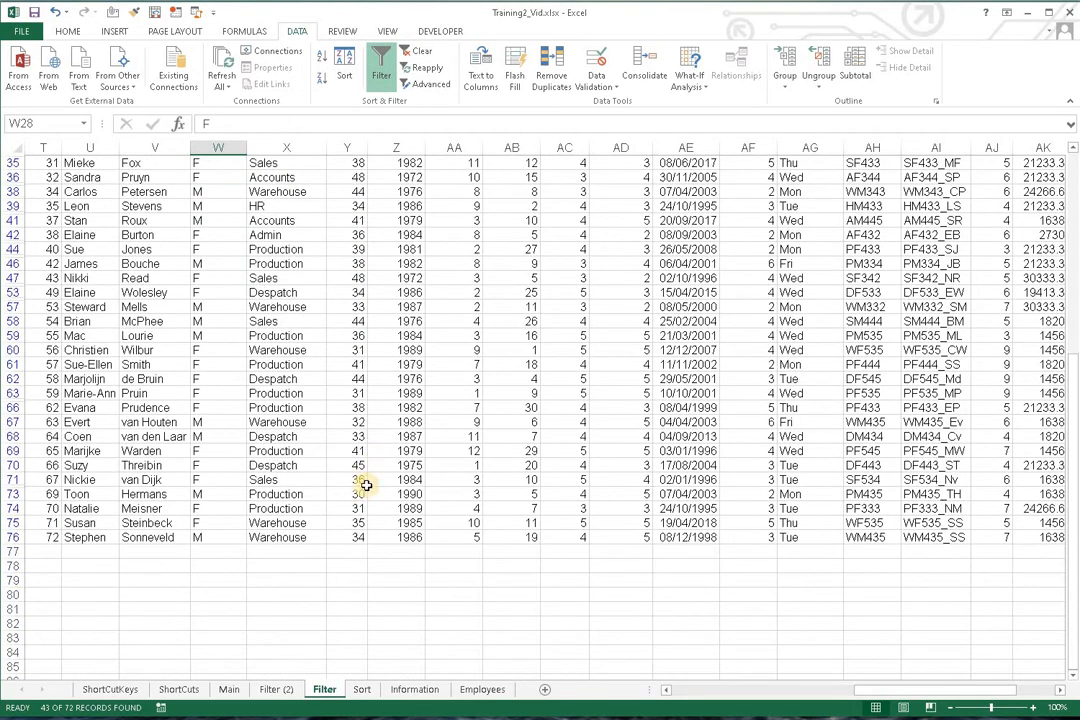
{"action": "left_click", "coordinate": [357, 493]}
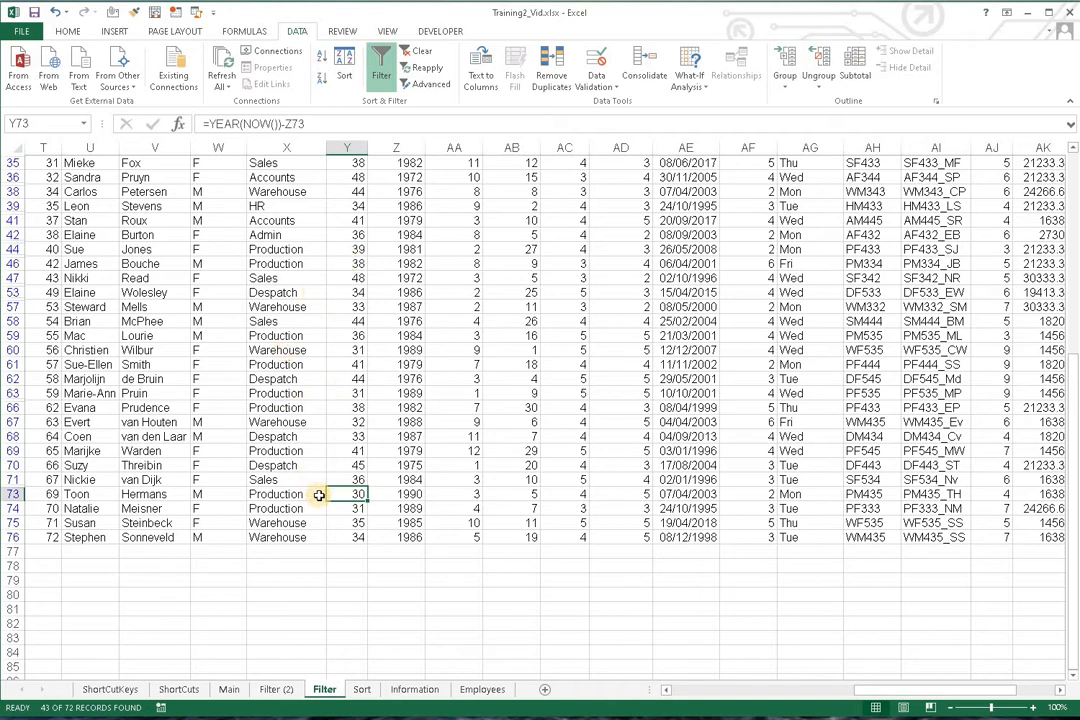
{"action": "scroll", "coordinate": [337, 427], "scroll_direction": "up", "scroll_amount": 5}
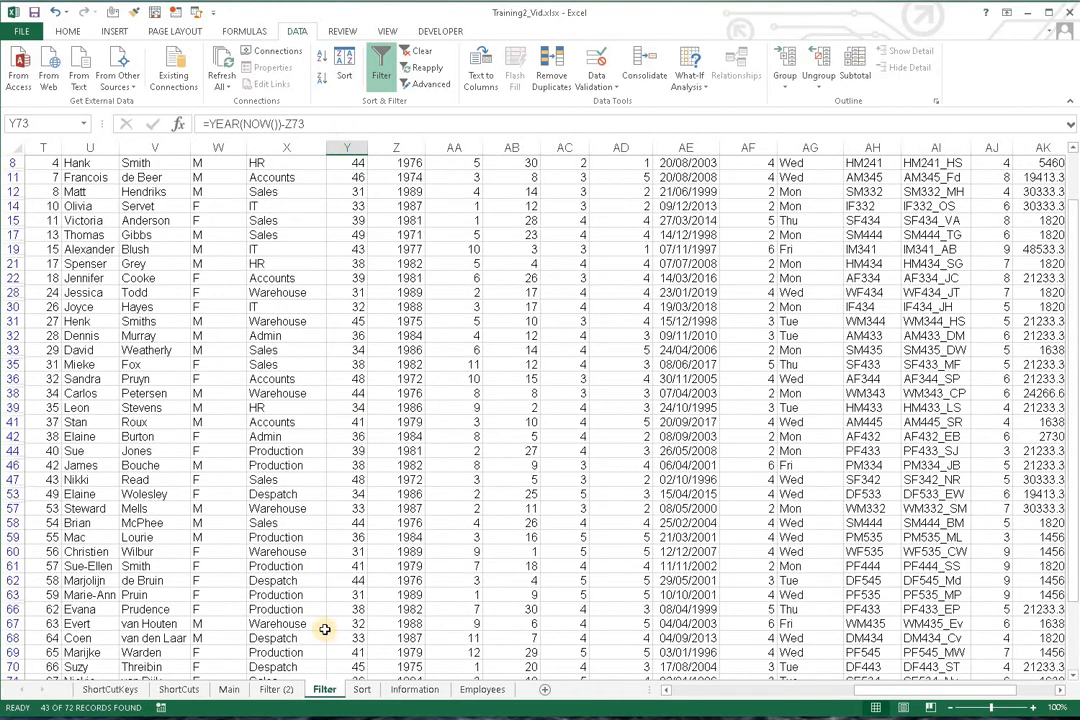
{"action": "scroll", "coordinate": [289, 405], "scroll_direction": "up", "scroll_amount": 3}
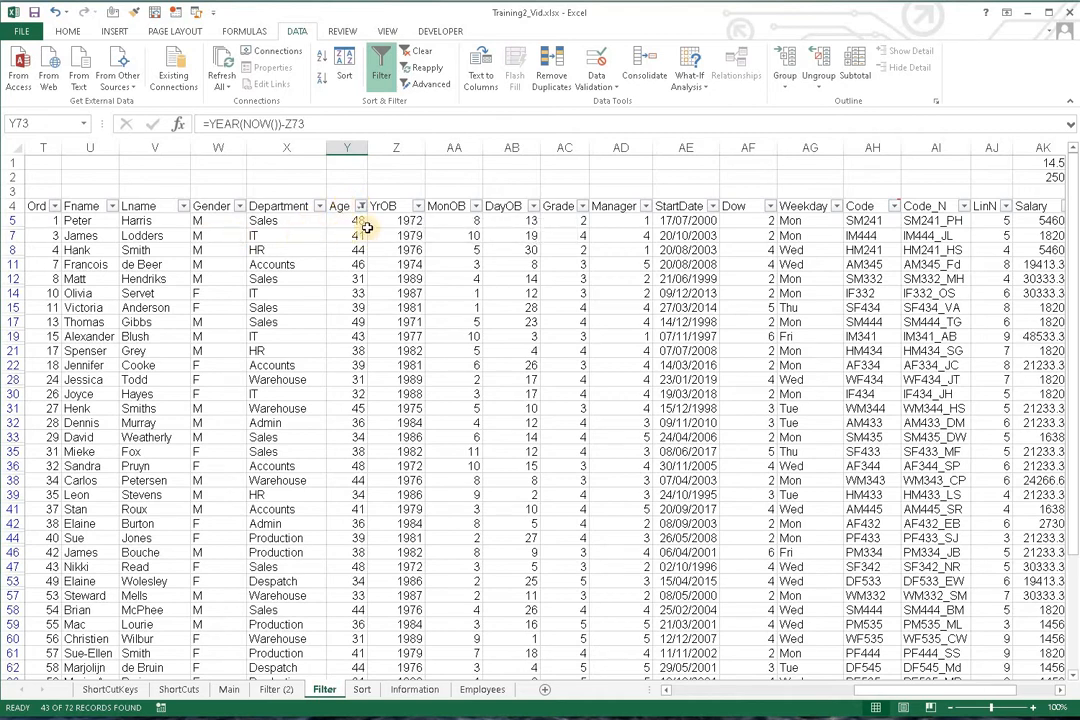
{"action": "left_click", "coordinate": [380, 66]}
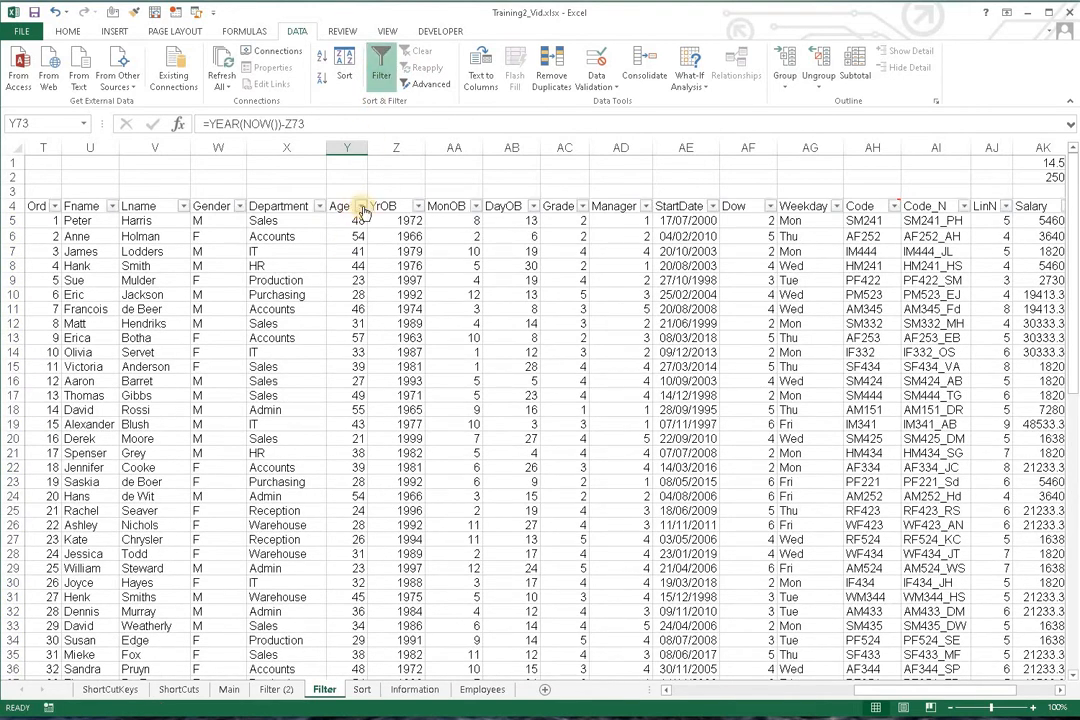
{"action": "left_click", "coordinate": [360, 206]}
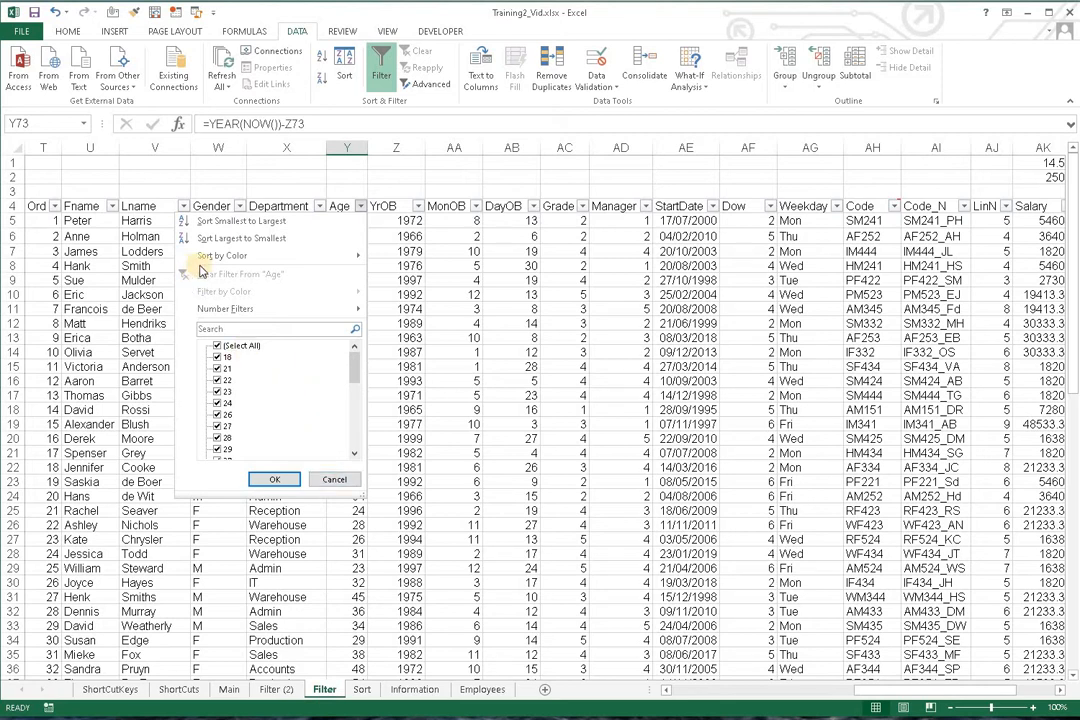
{"action": "left_click", "coordinate": [336, 479]}
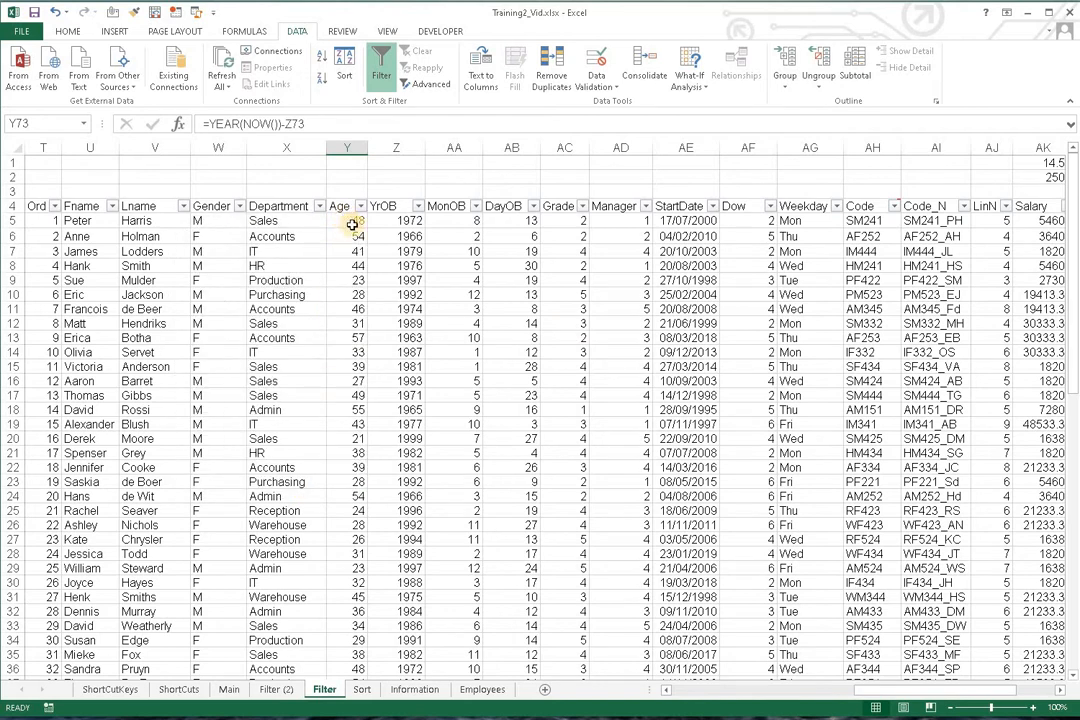
- Apply conditional formatting to the Age values in Y5:Y76, highlighting those greater than 40 with Light Red Fill with Dark Red Text
{"action": "left_click_drag", "start_coordinate": [352, 224], "coordinate": [354, 655]}
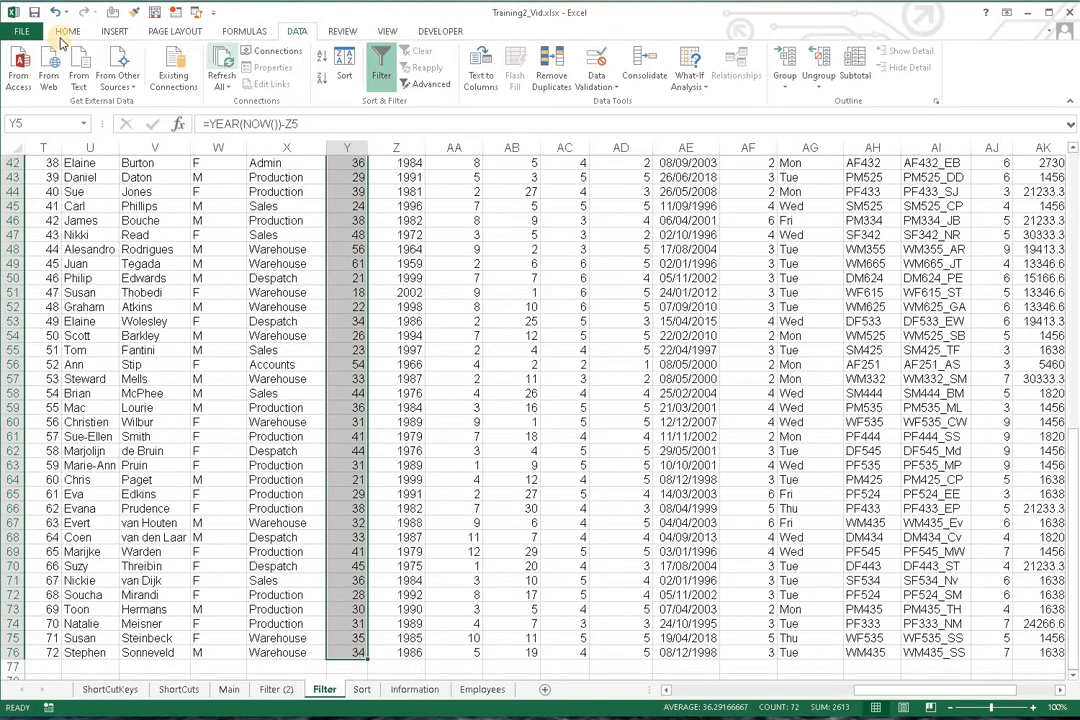
{"action": "left_click", "coordinate": [64, 33]}
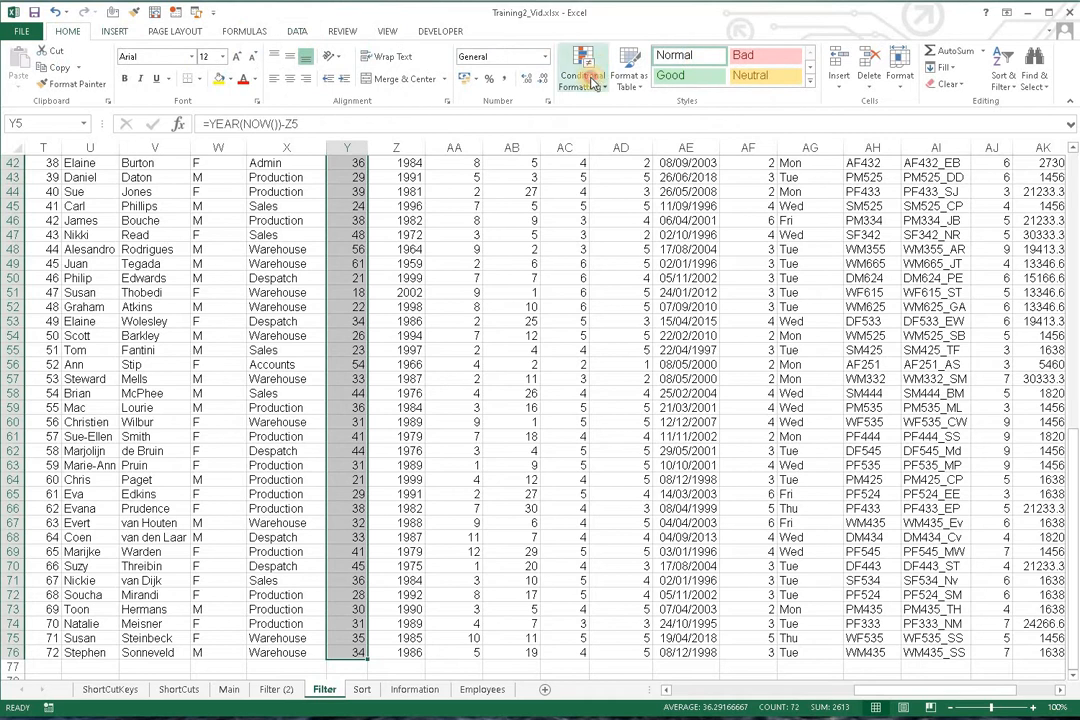
{"action": "left_click", "coordinate": [590, 78]}
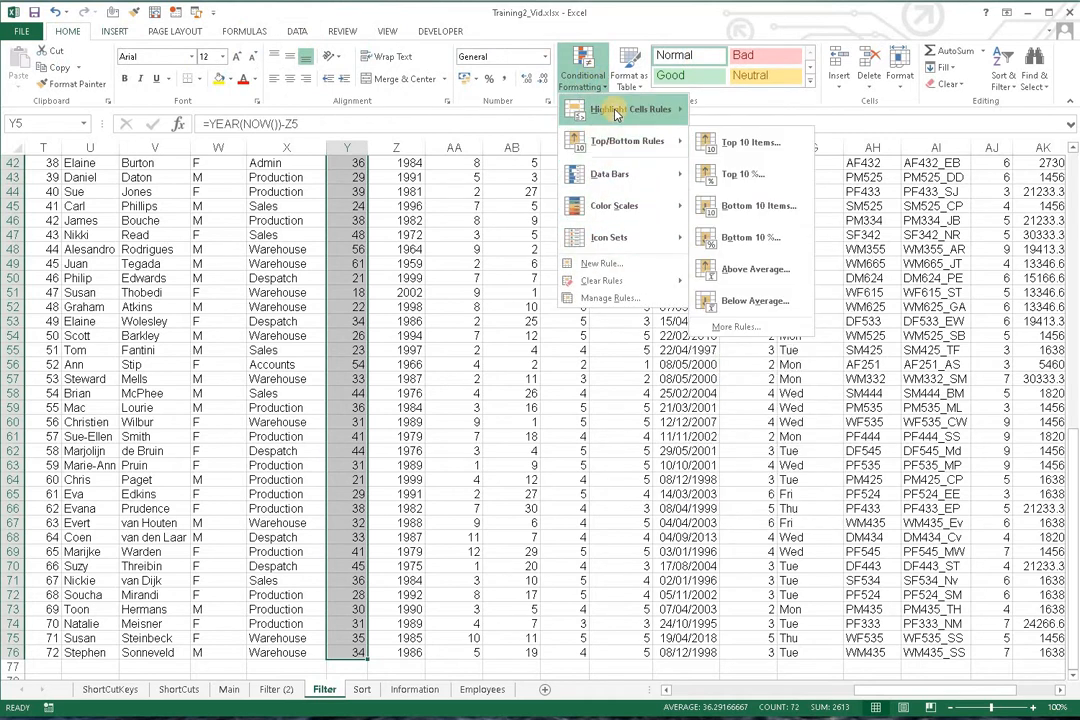
{"action": "mouse_move", "coordinate": [616, 114]}
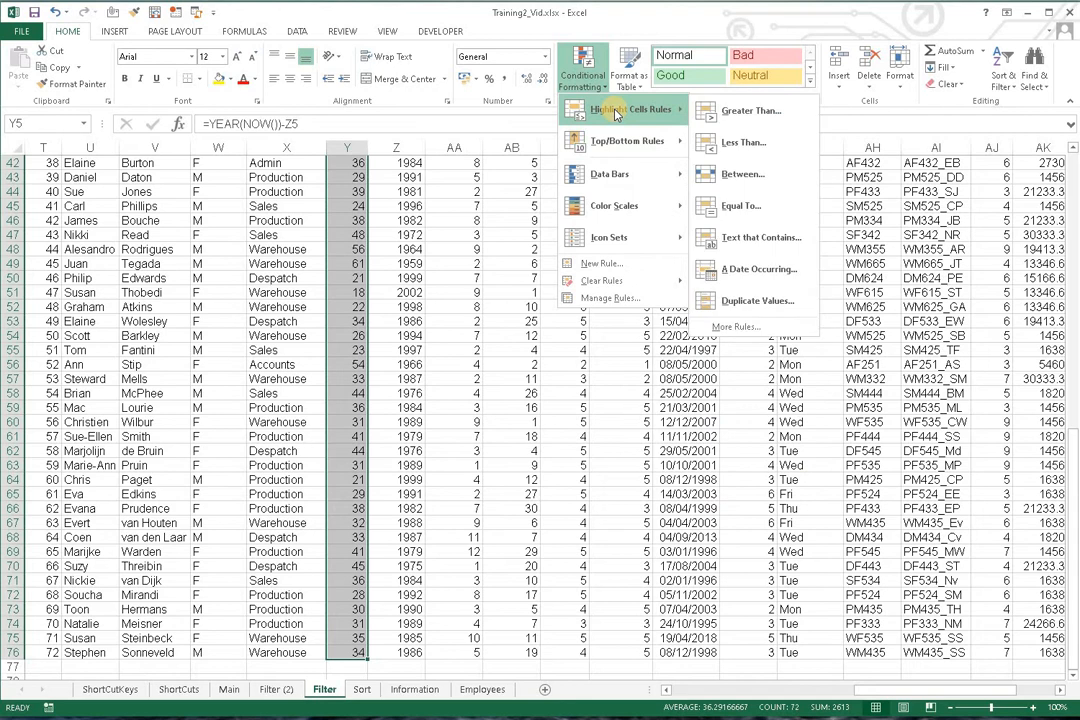
{"action": "left_click", "coordinate": [740, 112]}
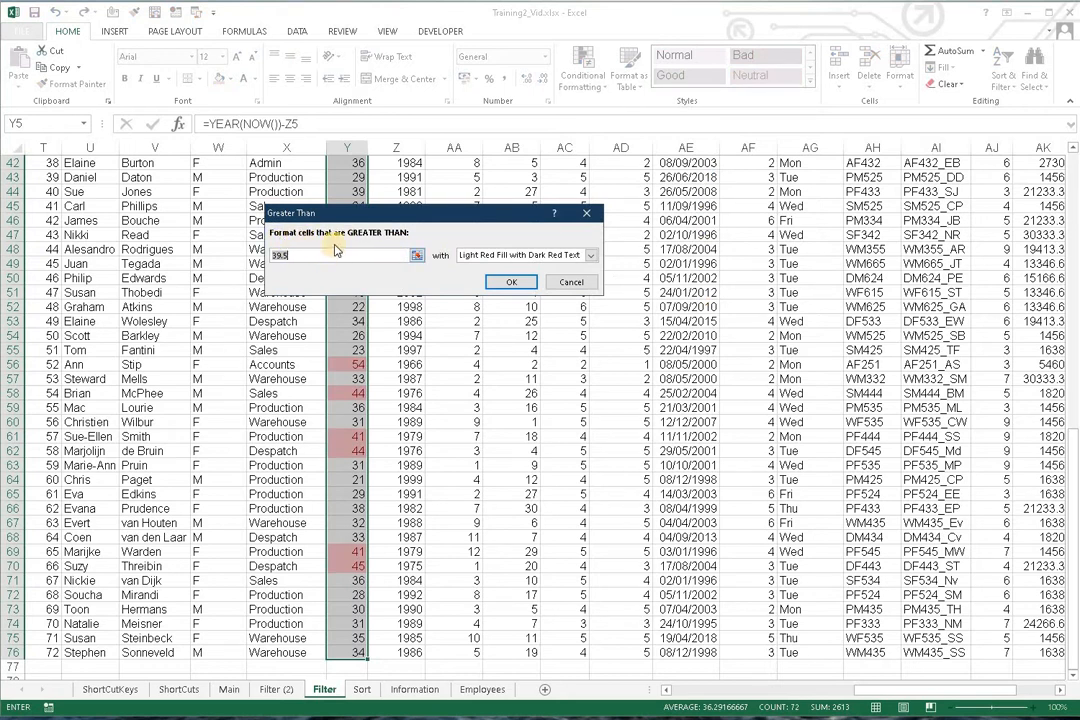
{"action": "type", "text": "40"}
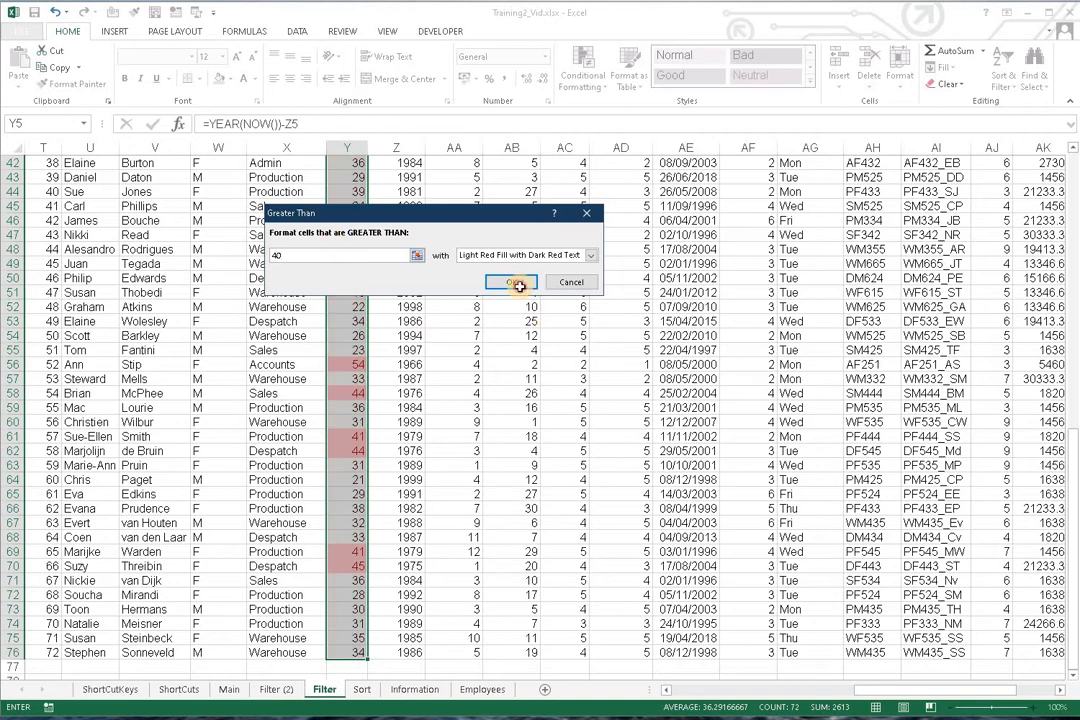
{"action": "left_click", "coordinate": [515, 282]}
{"action": "left_click", "coordinate": [454, 292]}
- Filter the Age column by cell color to show only the cells with light red fill
{"action": "scroll", "coordinate": [425, 255], "scroll_direction": "up", "scroll_amount": 8}
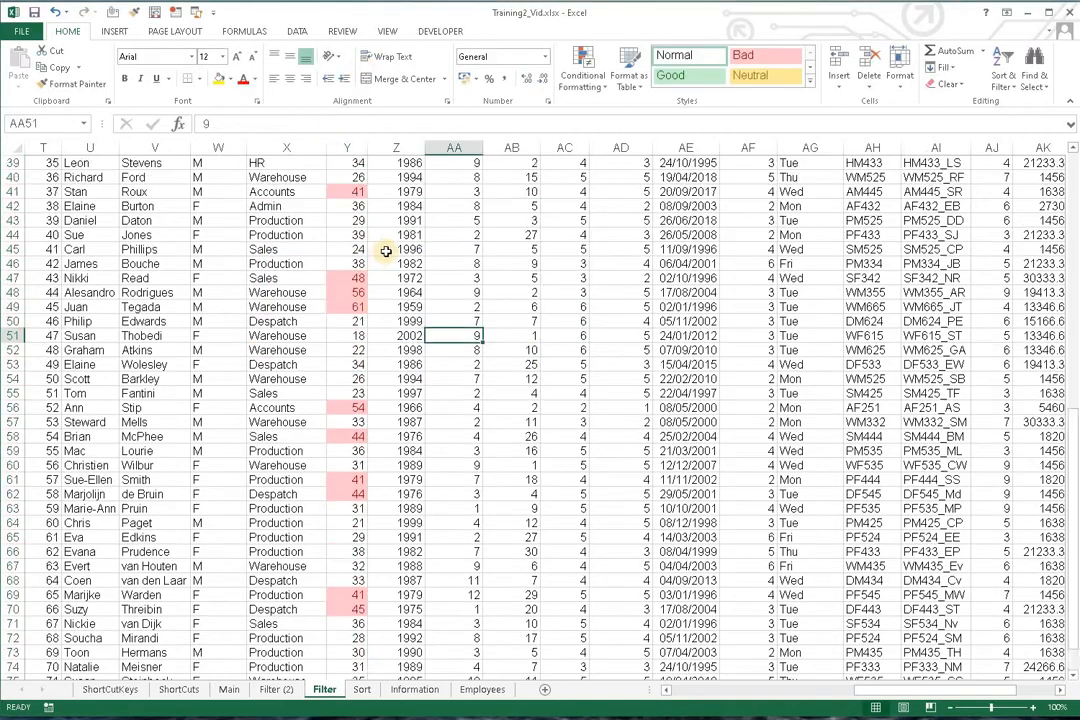
{"action": "scroll", "coordinate": [358, 225], "scroll_direction": "up", "scroll_amount": 6}
{"action": "scroll", "coordinate": [362, 269], "scroll_direction": "down", "scroll_amount": 17}
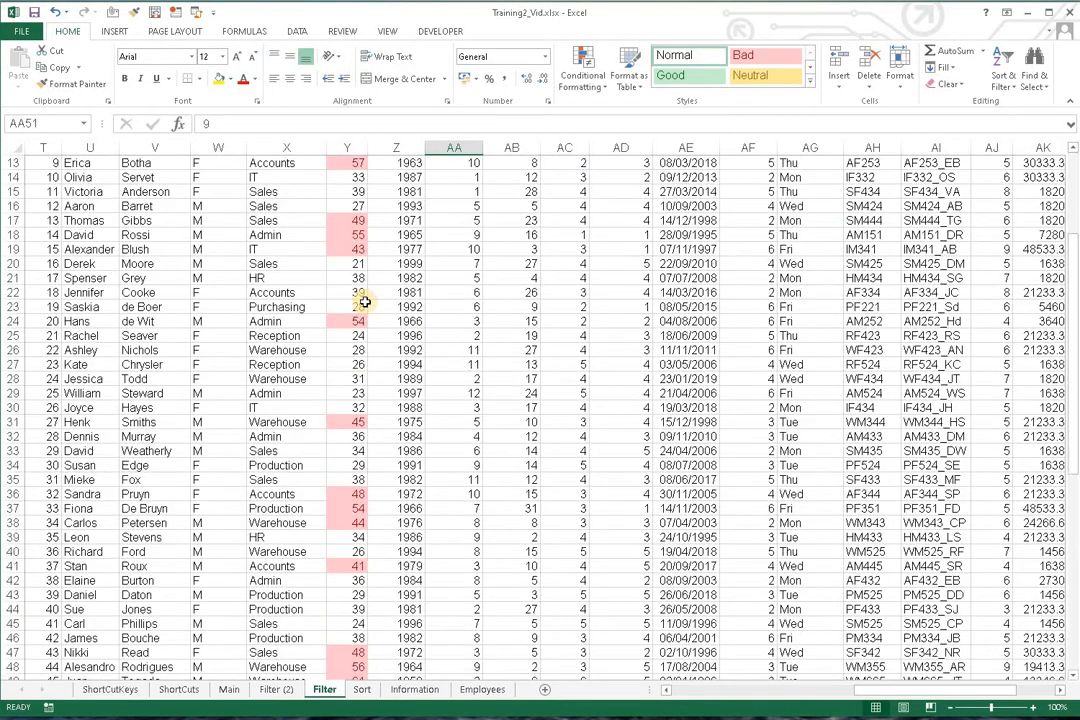
{"action": "scroll", "coordinate": [353, 330], "scroll_direction": "up", "scroll_amount": 17}
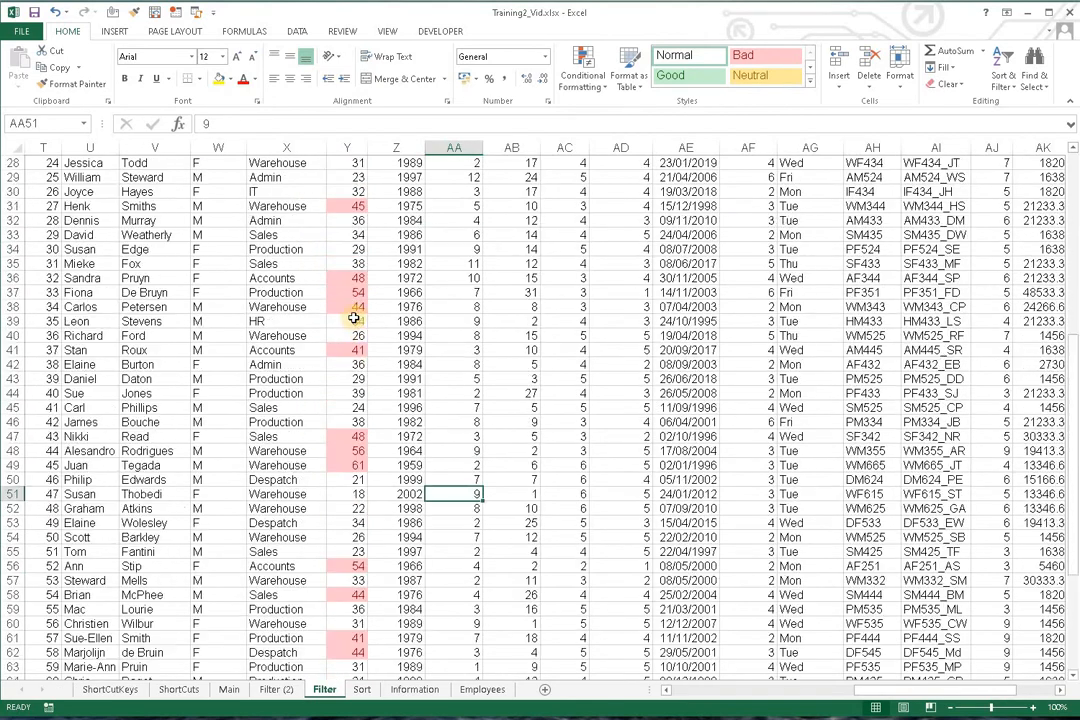
{"action": "left_click", "coordinate": [362, 207]}
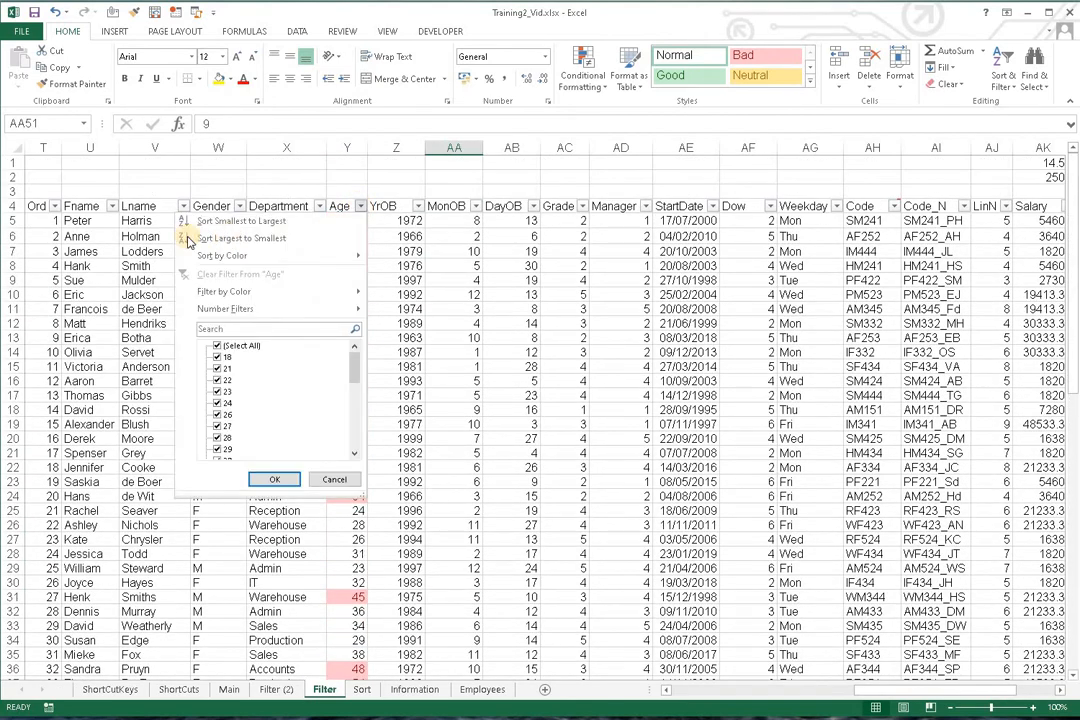
{"action": "mouse_move", "coordinate": [212, 297]}
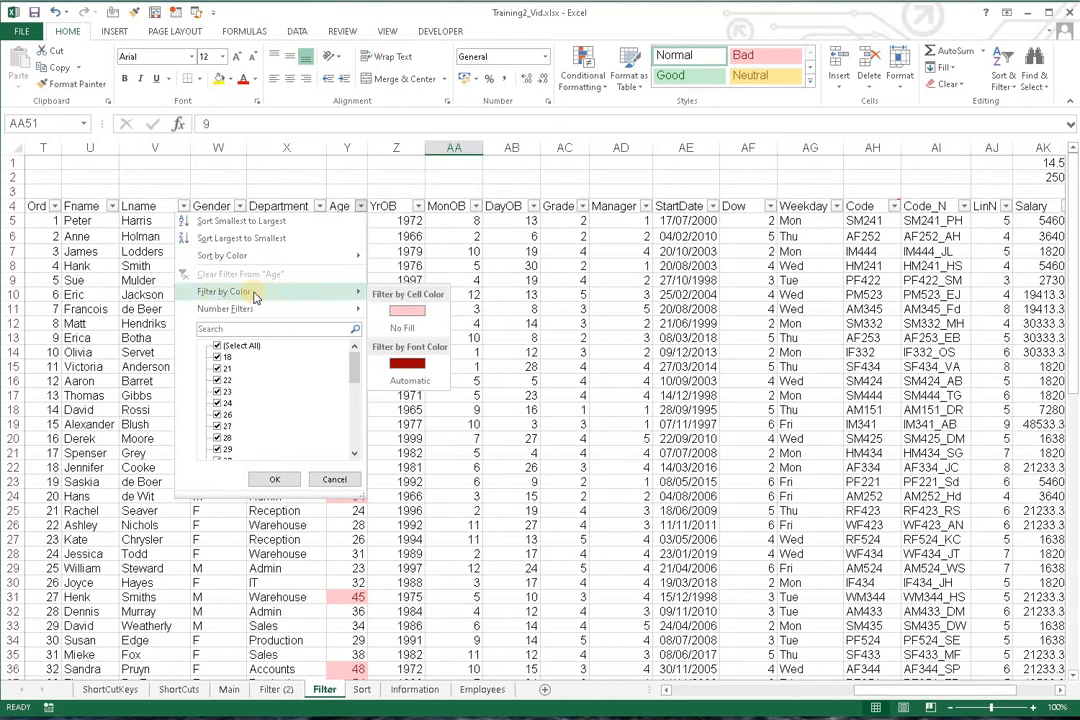
{"action": "left_click", "coordinate": [407, 306]}
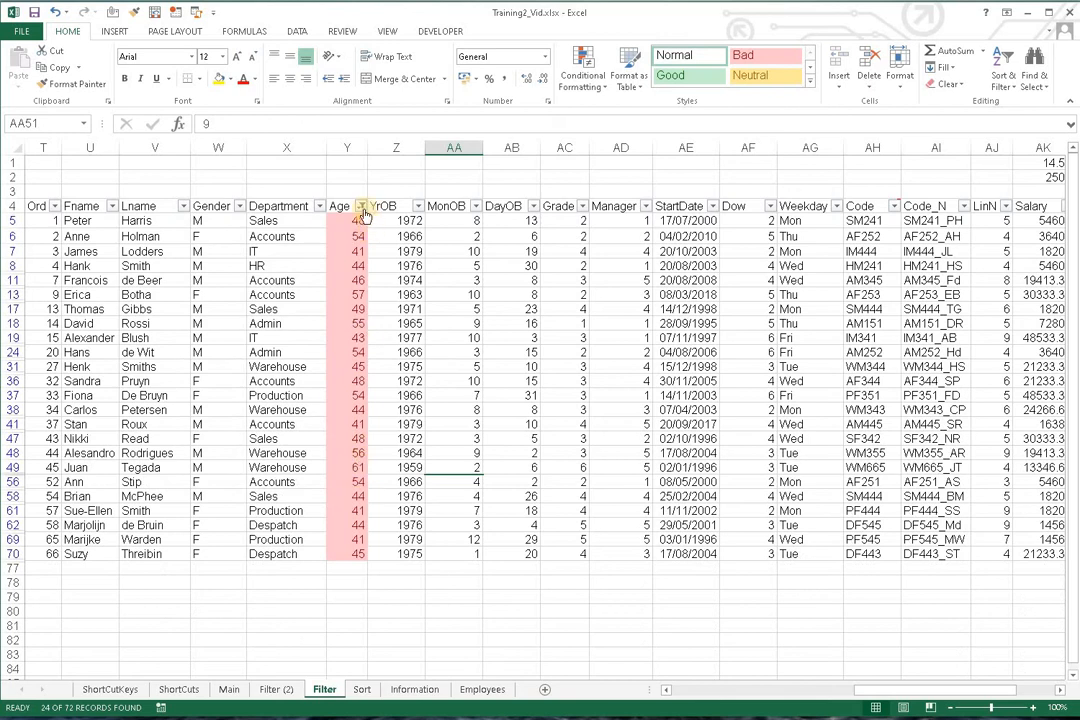
- Switch the Age column's color filter to No Fill and look through the filtered rows
{"action": "left_click", "coordinate": [362, 207]}
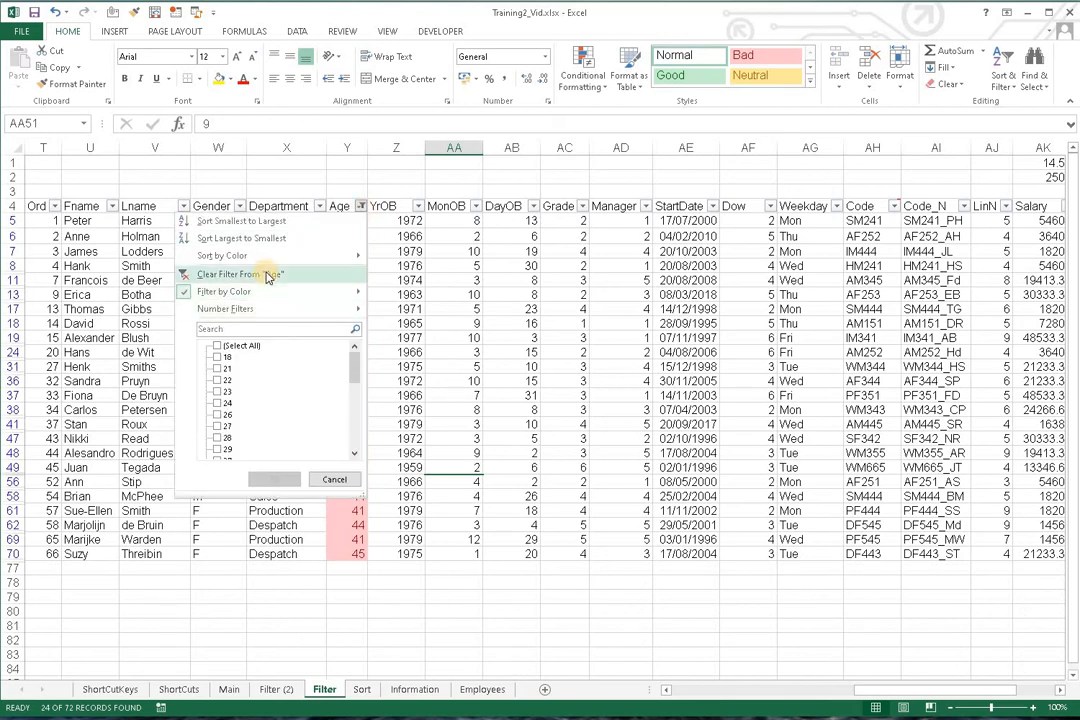
{"action": "mouse_move", "coordinate": [320, 292]}
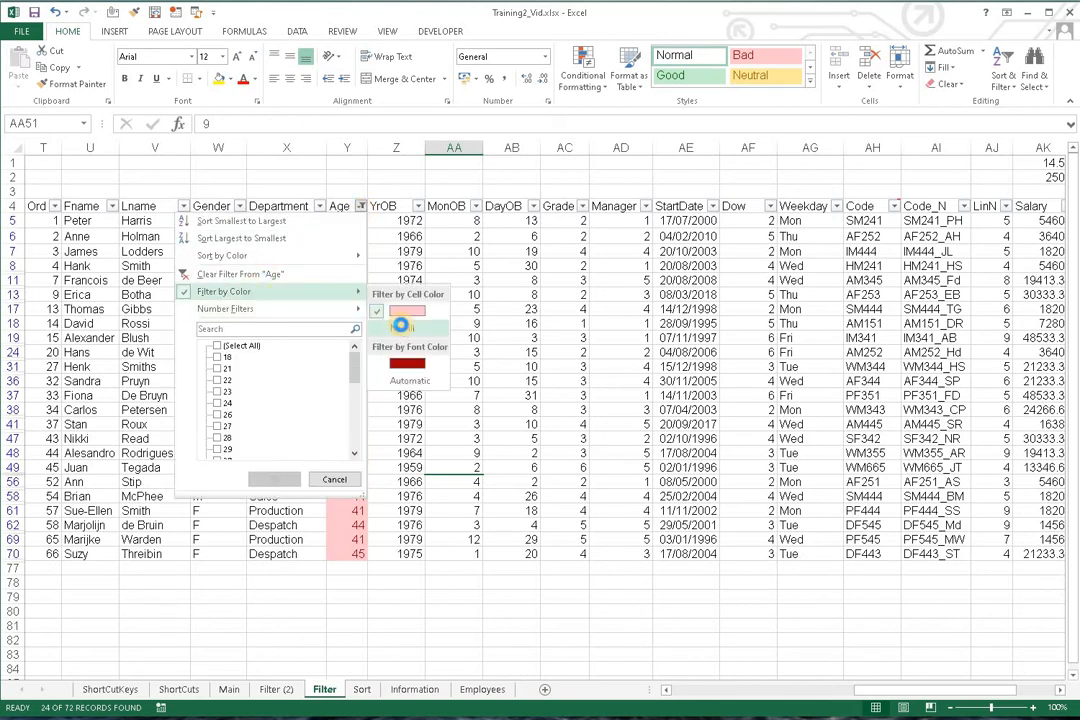
{"action": "left_click", "coordinate": [374, 285]}
{"action": "scroll", "coordinate": [355, 290], "scroll_direction": "down", "scroll_amount": 5}
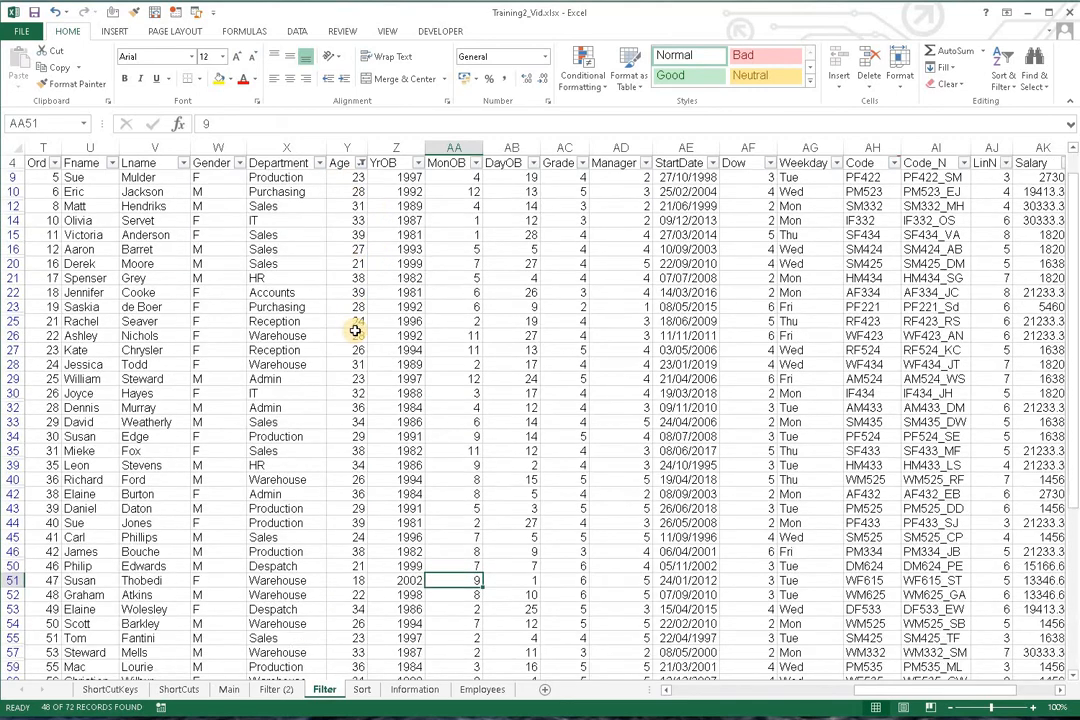
{"action": "scroll", "coordinate": [357, 342], "scroll_direction": "down", "scroll_amount": 4}
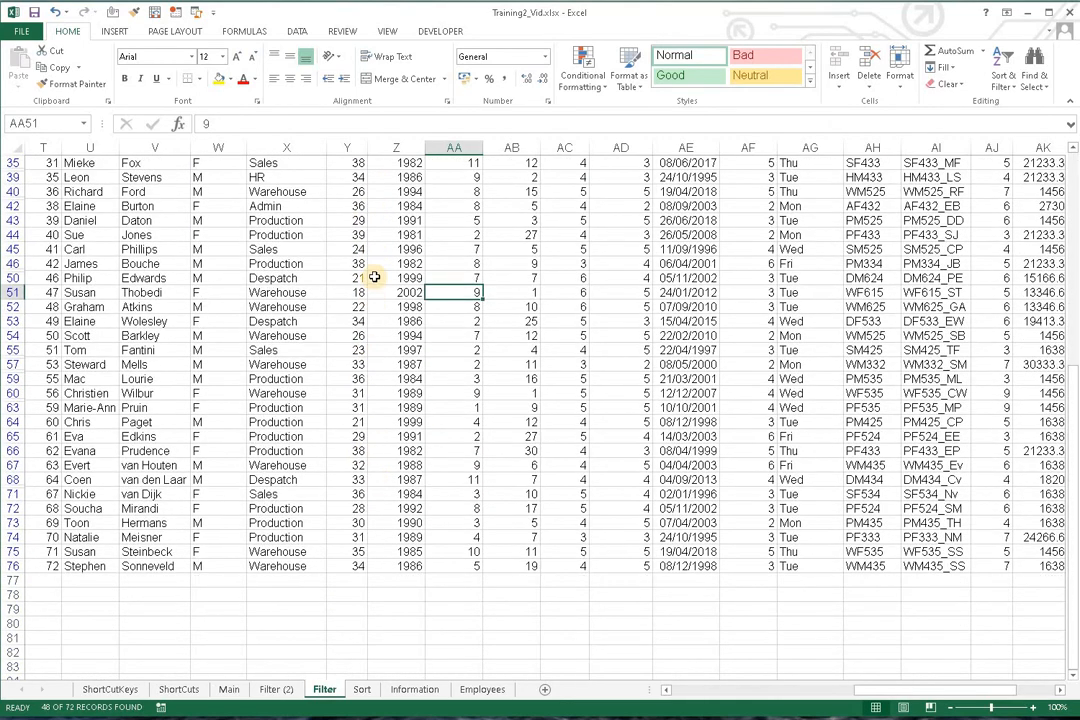
{"action": "scroll", "coordinate": [375, 268], "scroll_direction": "up", "scroll_amount": 6}
{"action": "scroll", "coordinate": [368, 240], "scroll_direction": "up", "scroll_amount": 2}
- Remove the Age color filter by selecting all age values again
{"action": "left_click", "coordinate": [361, 206]}
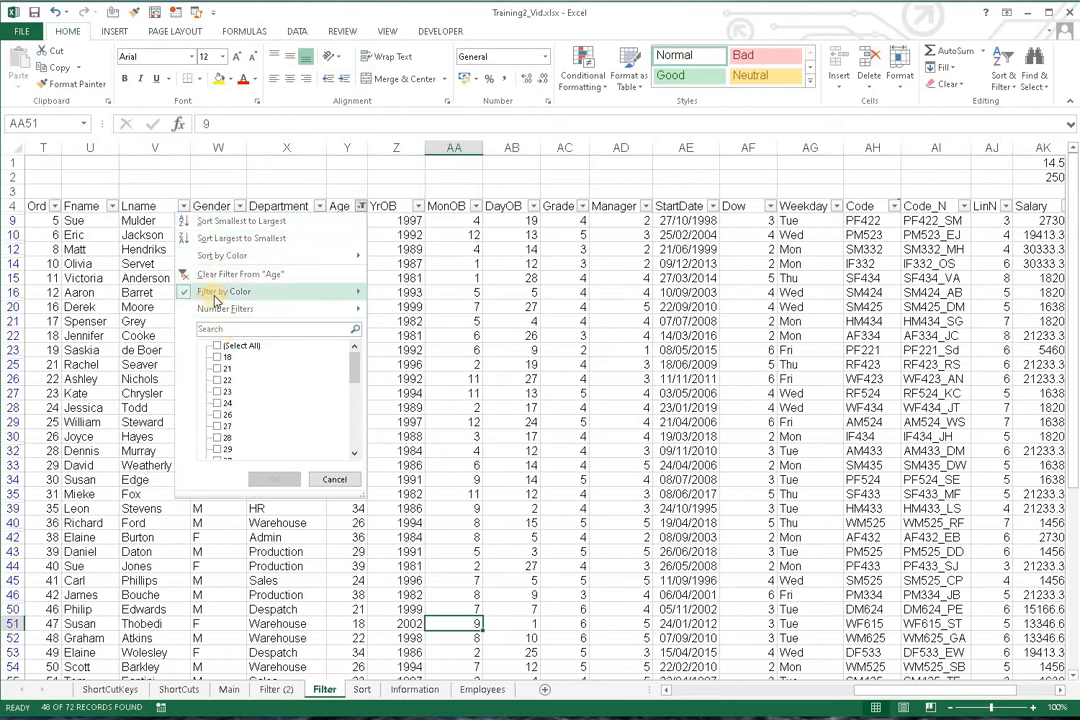
{"action": "mouse_move", "coordinate": [274, 296]}
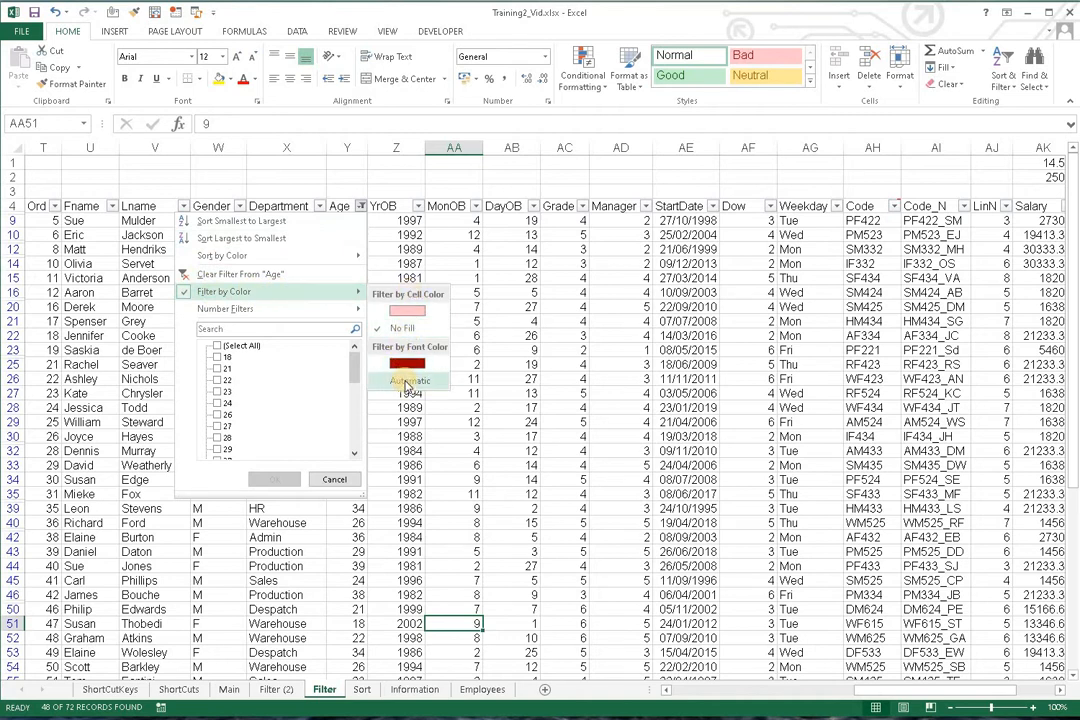
{"action": "left_click", "coordinate": [220, 345]}
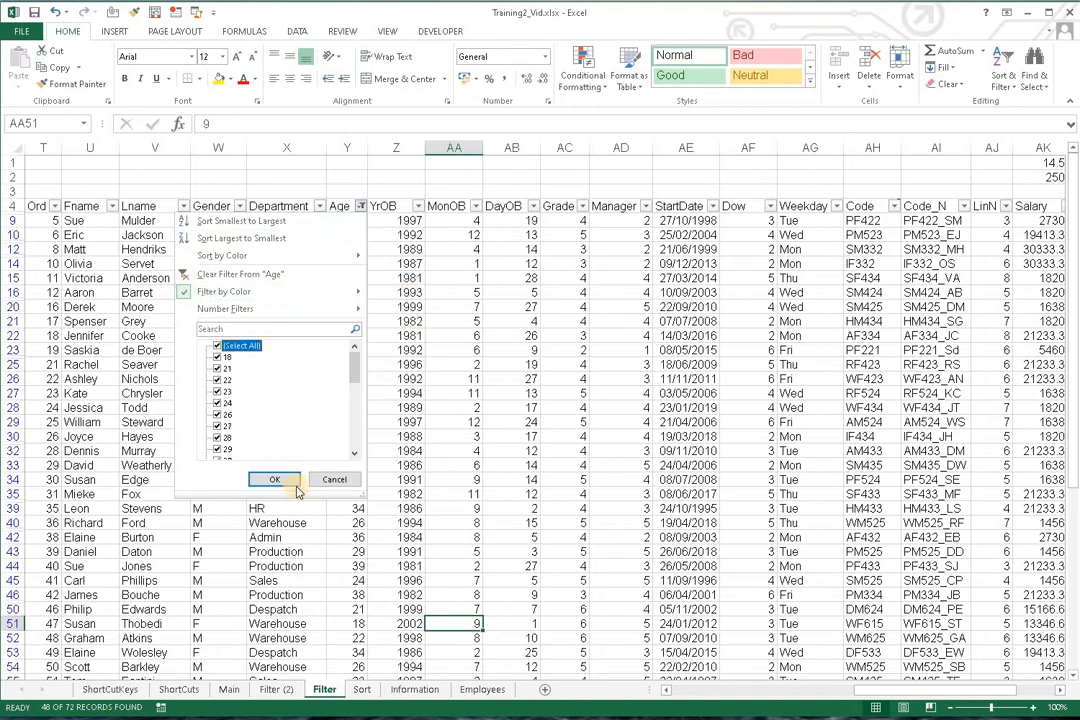
{"action": "left_click", "coordinate": [290, 479]}
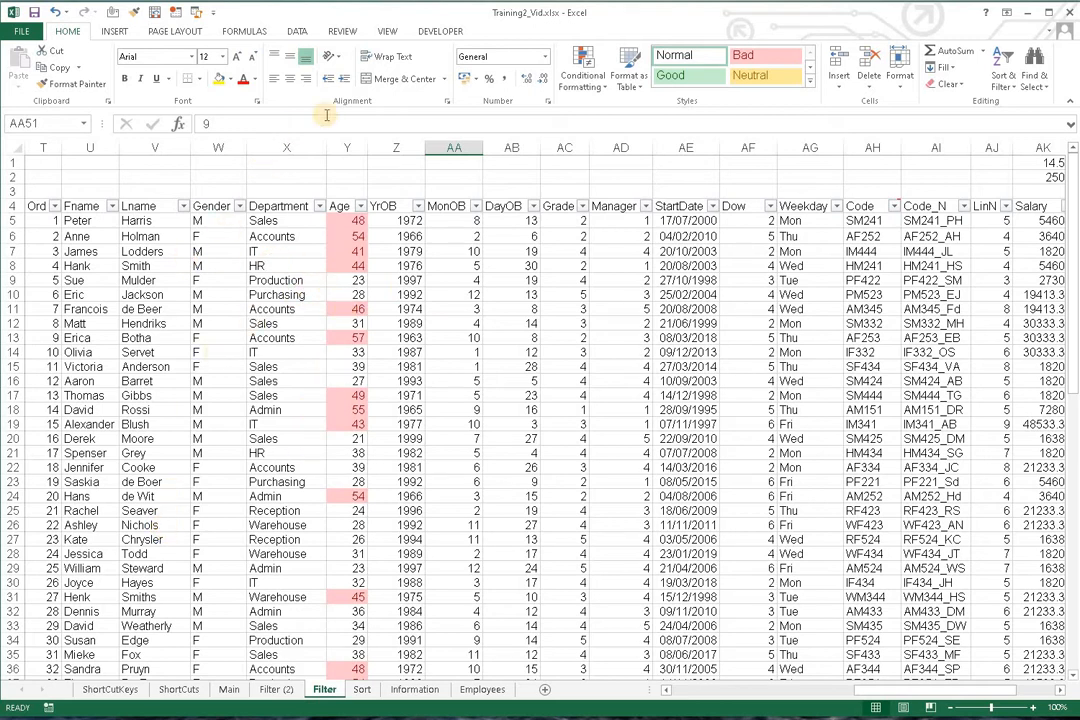
{"action": "left_click", "coordinate": [361, 206]}
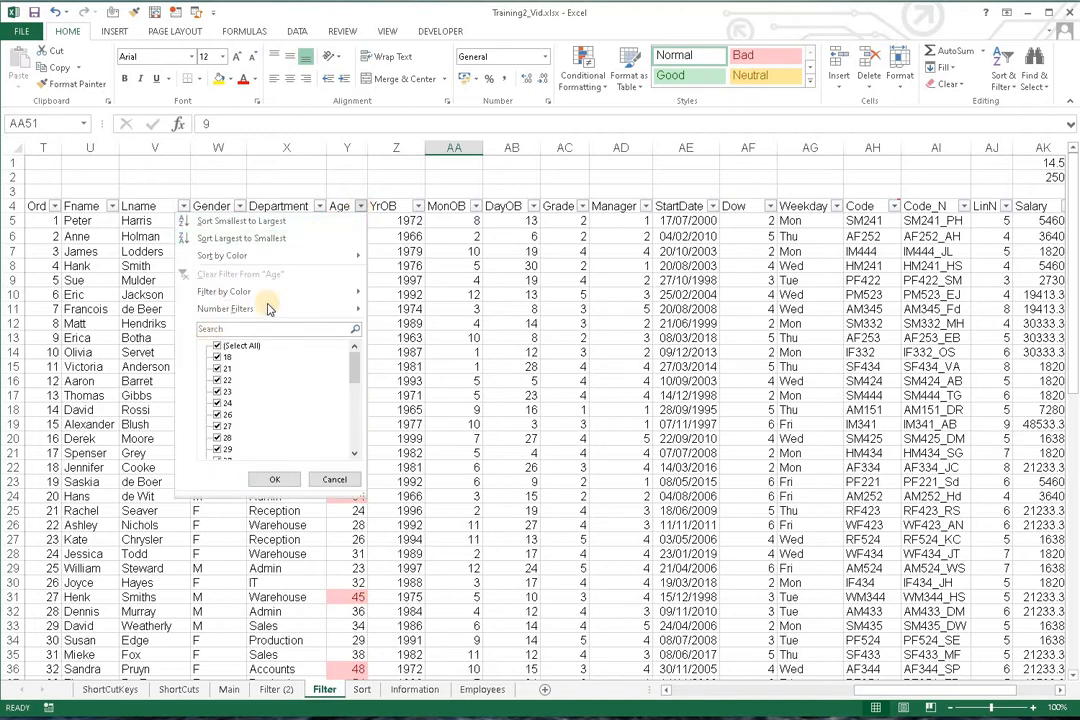
{"action": "left_click", "coordinate": [426, 302]}
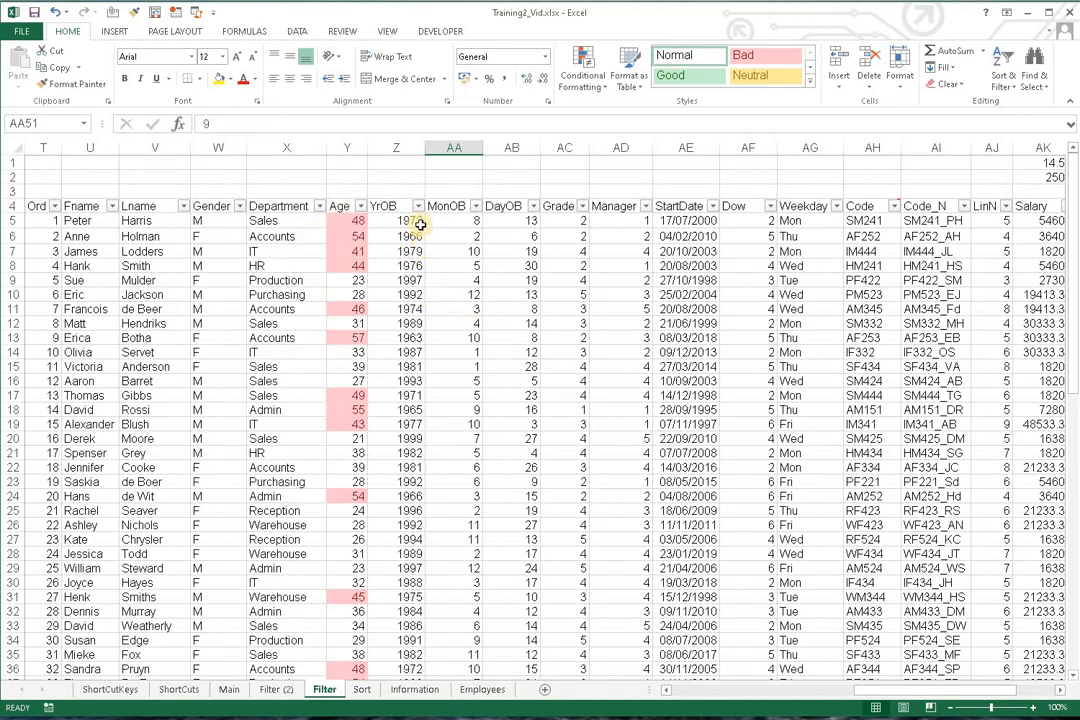
- Apply conditional formatting to the YrOB values in Z5:Z76, highlighting those less than 1995 with Light Red Fill with Dark Red Text
{"action": "left_click_drag", "start_coordinate": [419, 222], "coordinate": [410, 654]}
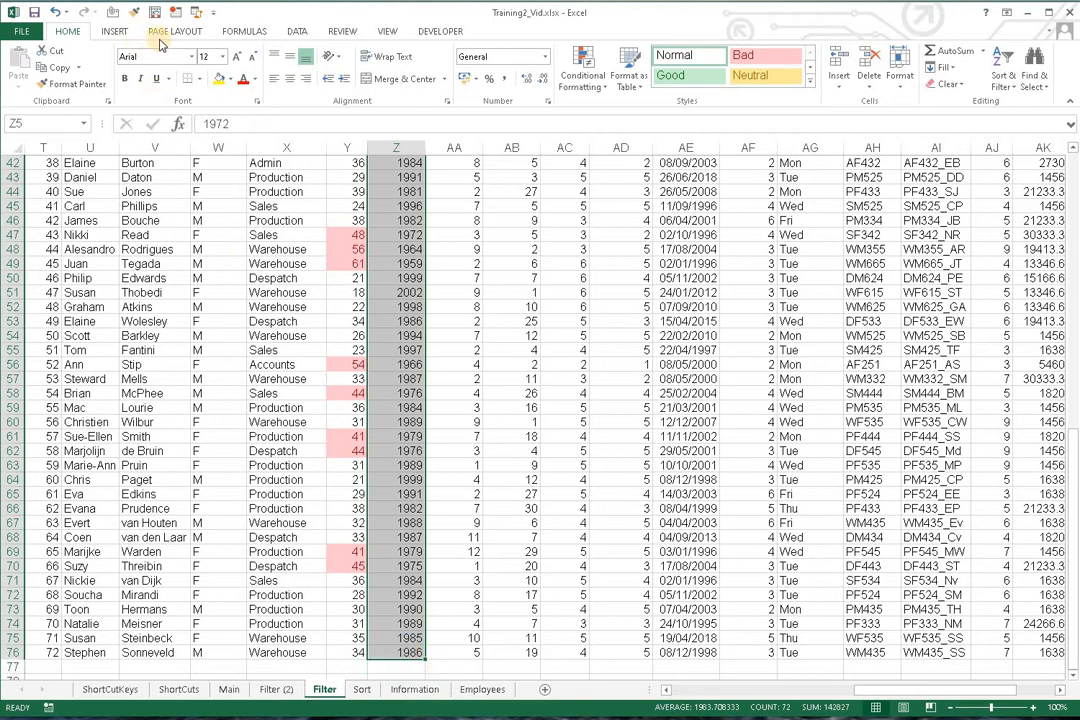
{"action": "left_click", "coordinate": [576, 84]}
{"action": "mouse_move", "coordinate": [625, 110]}
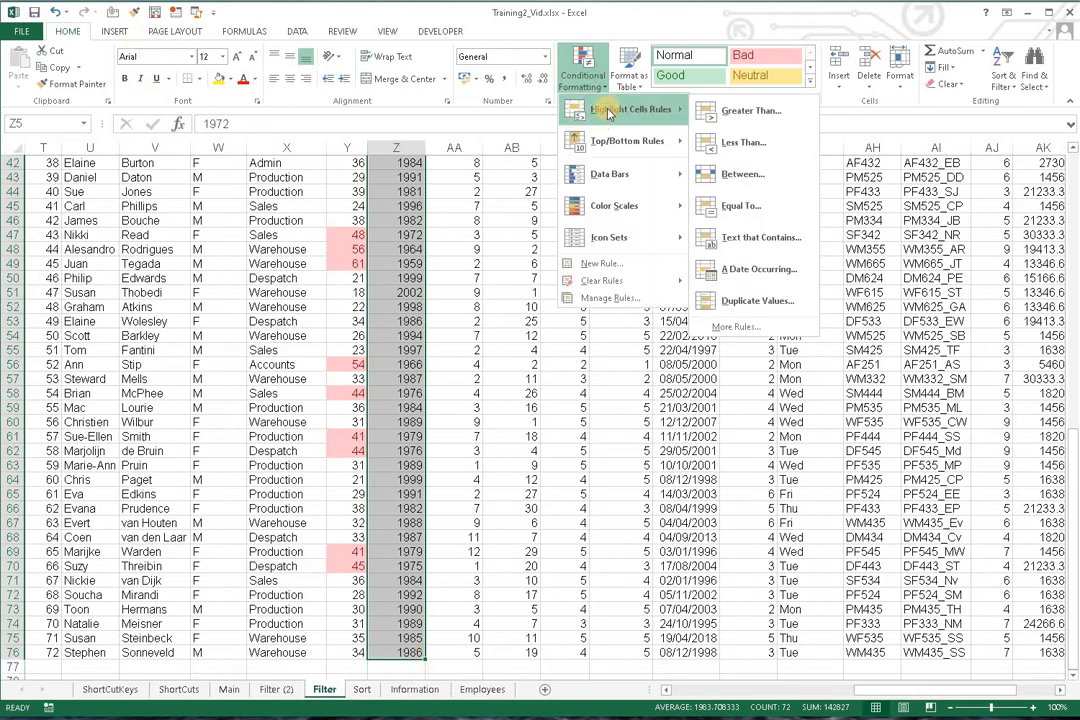
{"action": "left_click", "coordinate": [745, 141]}
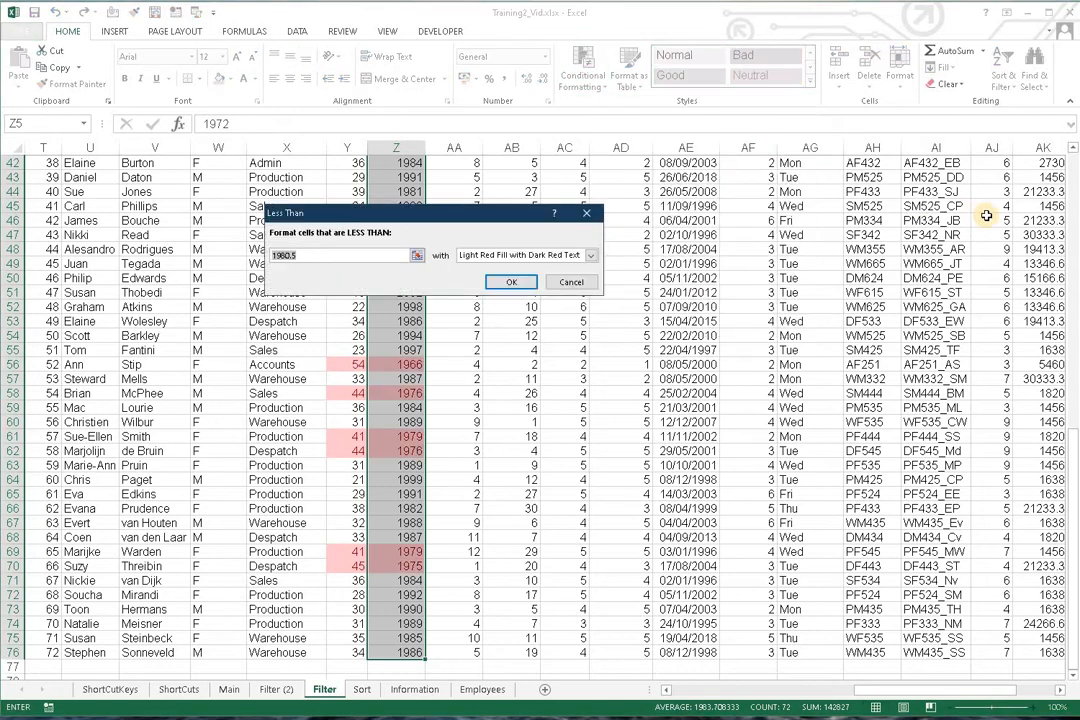
{"action": "type", "text": "20"}
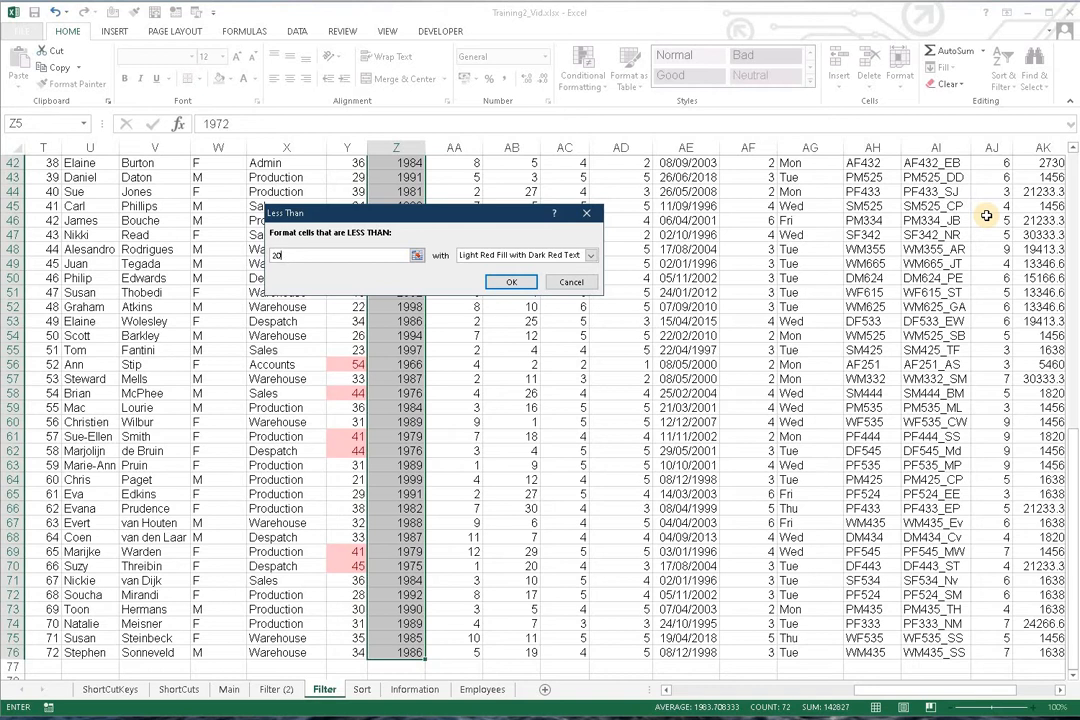
{"action": "type", "text": "995"}
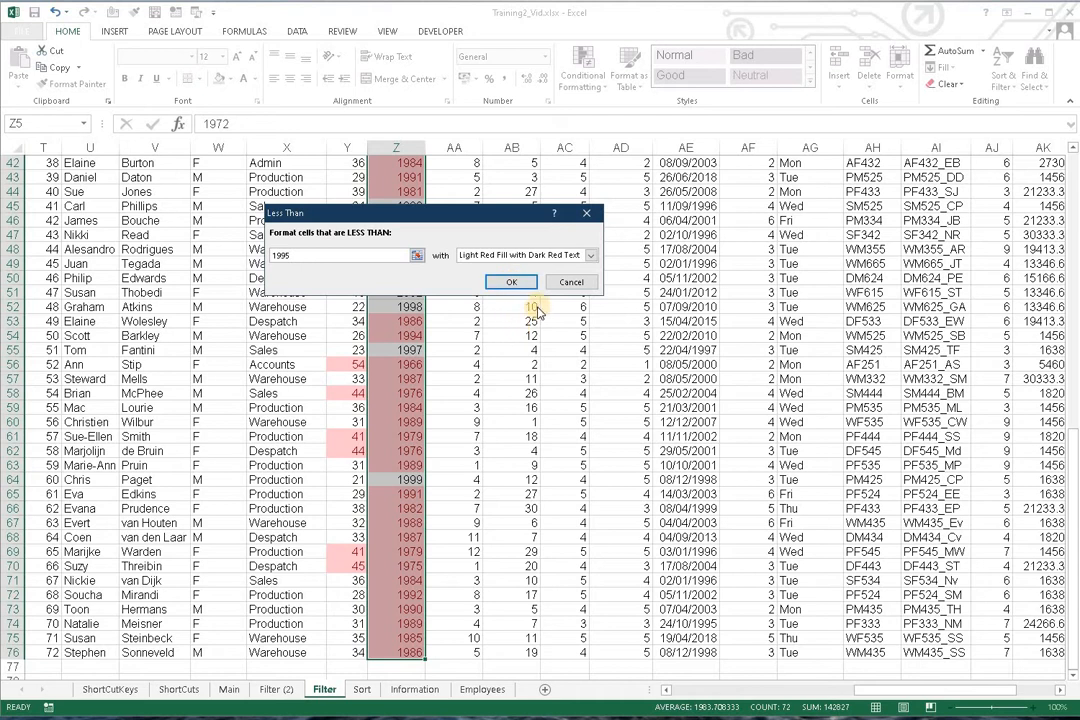
{"action": "left_click", "coordinate": [511, 282]}
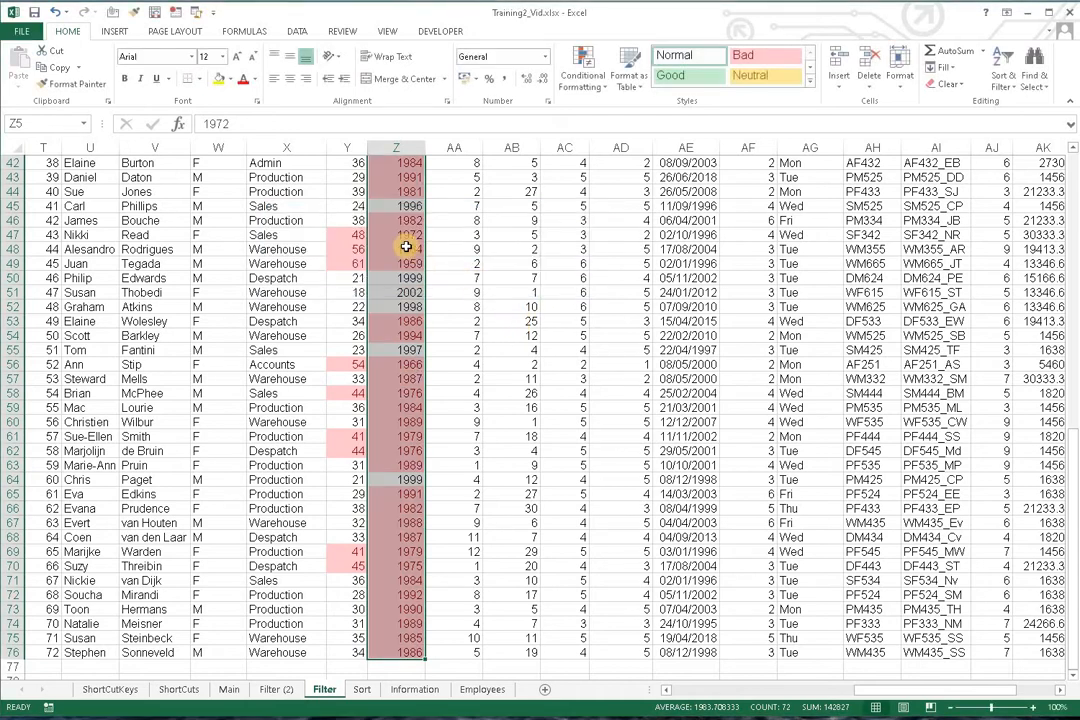
- Edit the less-than-1995 conditional formatting rule on the YrOB cells so its format has no background color
{"action": "left_click", "coordinate": [583, 72]}
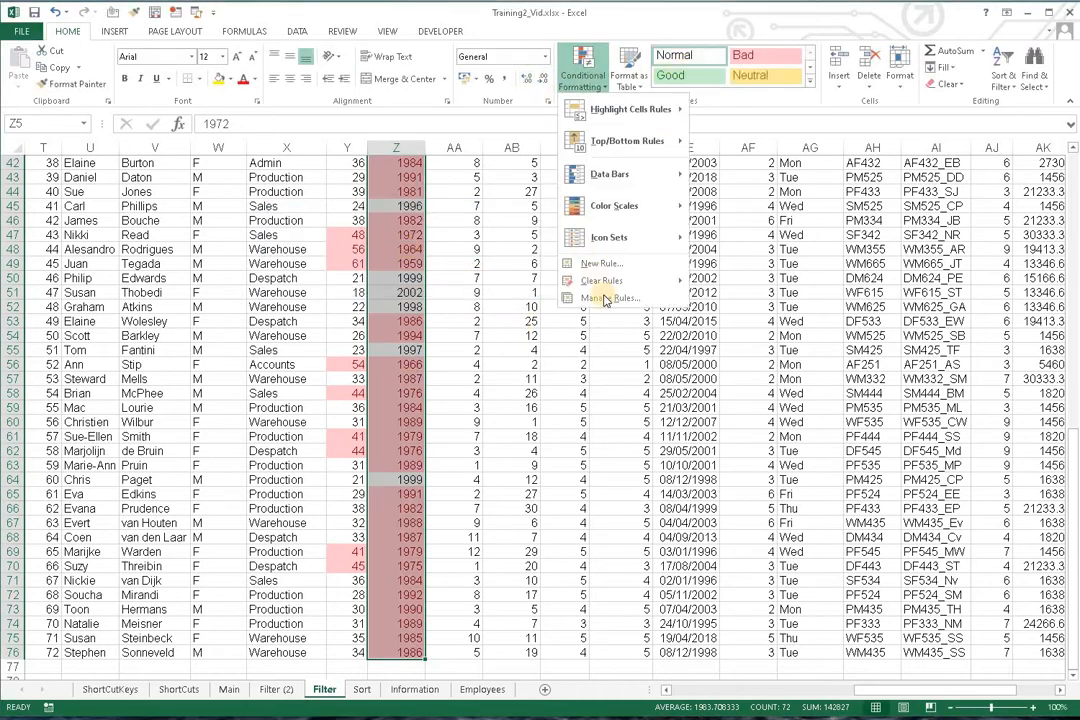
{"action": "left_click", "coordinate": [596, 300]}
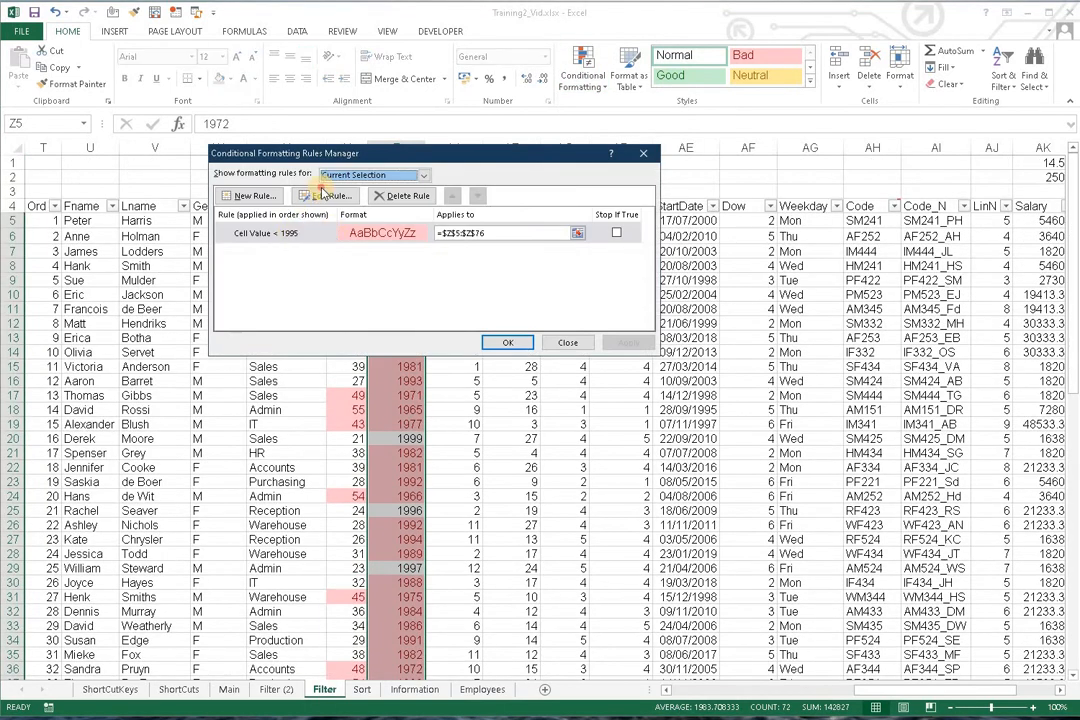
{"action": "left_click", "coordinate": [322, 193]}
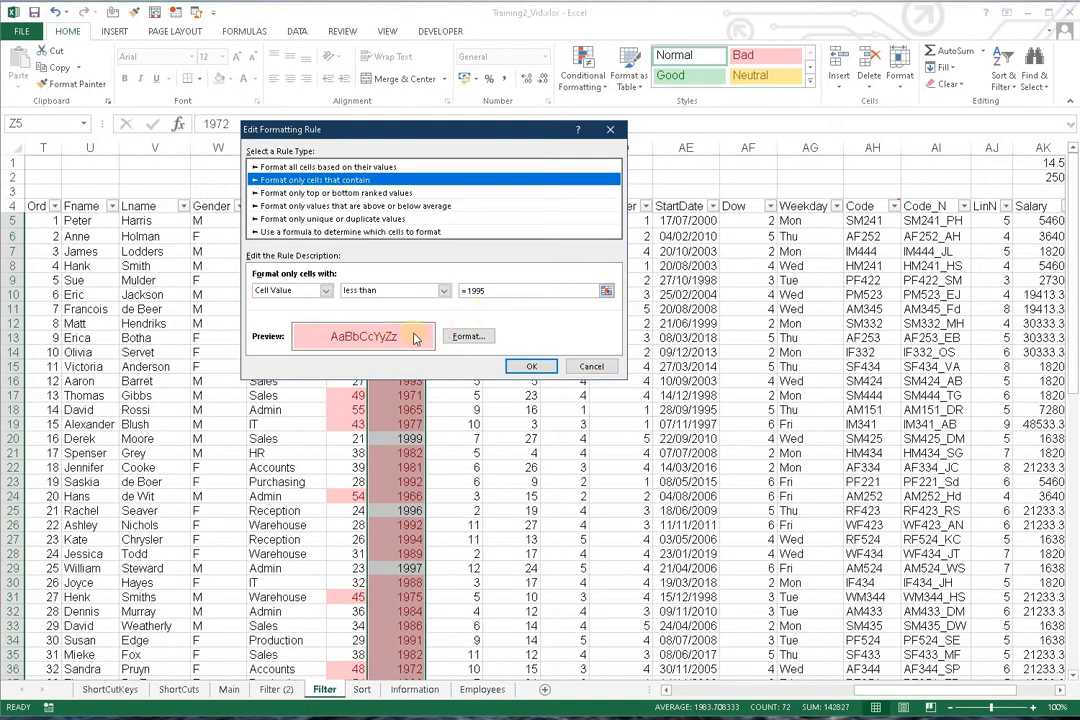
{"action": "left_click", "coordinate": [470, 337]}
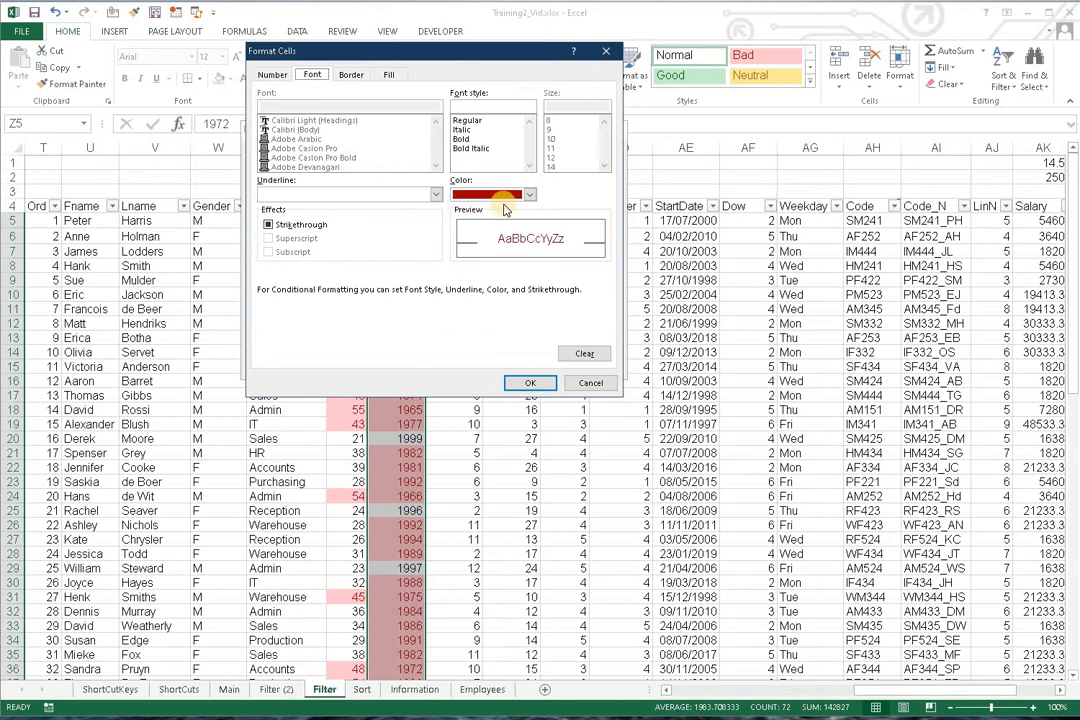
{"action": "left_click", "coordinate": [389, 74]}
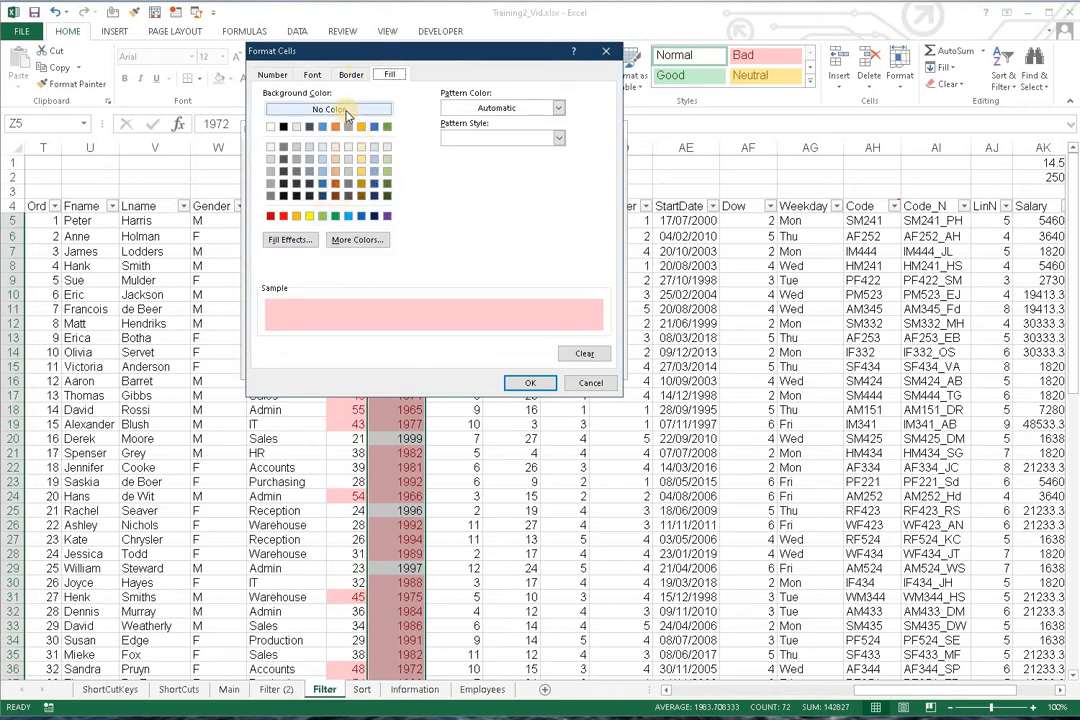
- Set the YrOB rule's font color to standard red and apply the updated rule to Z5:Z76
{"action": "left_click", "coordinate": [312, 74]}
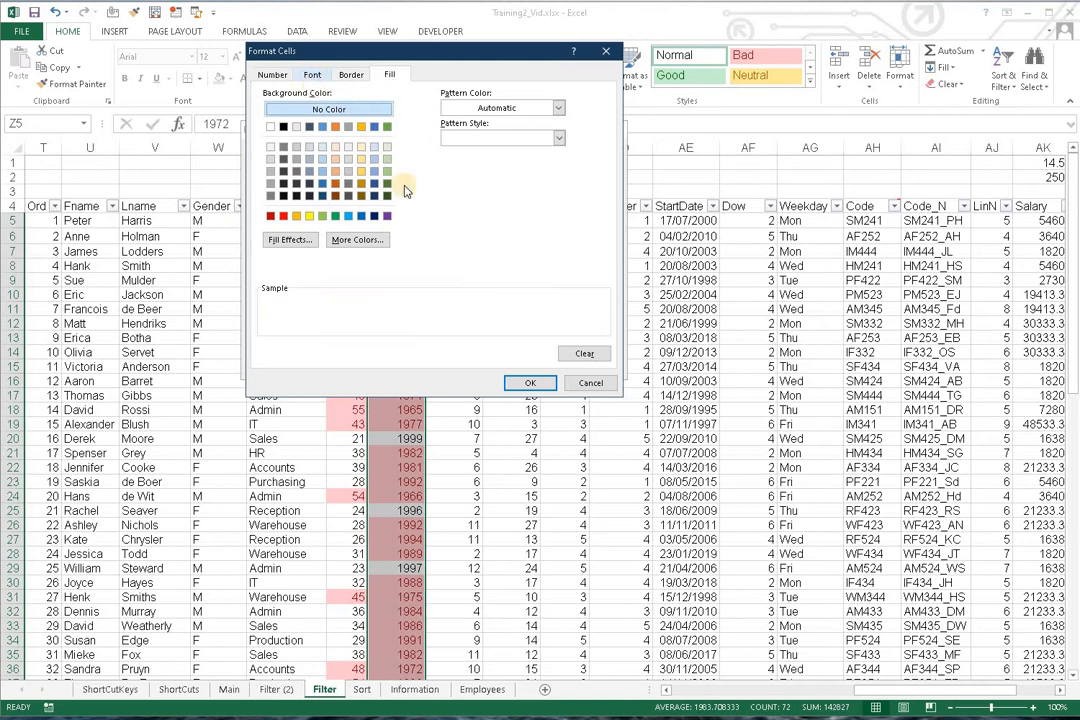
{"action": "left_click", "coordinate": [528, 196]}
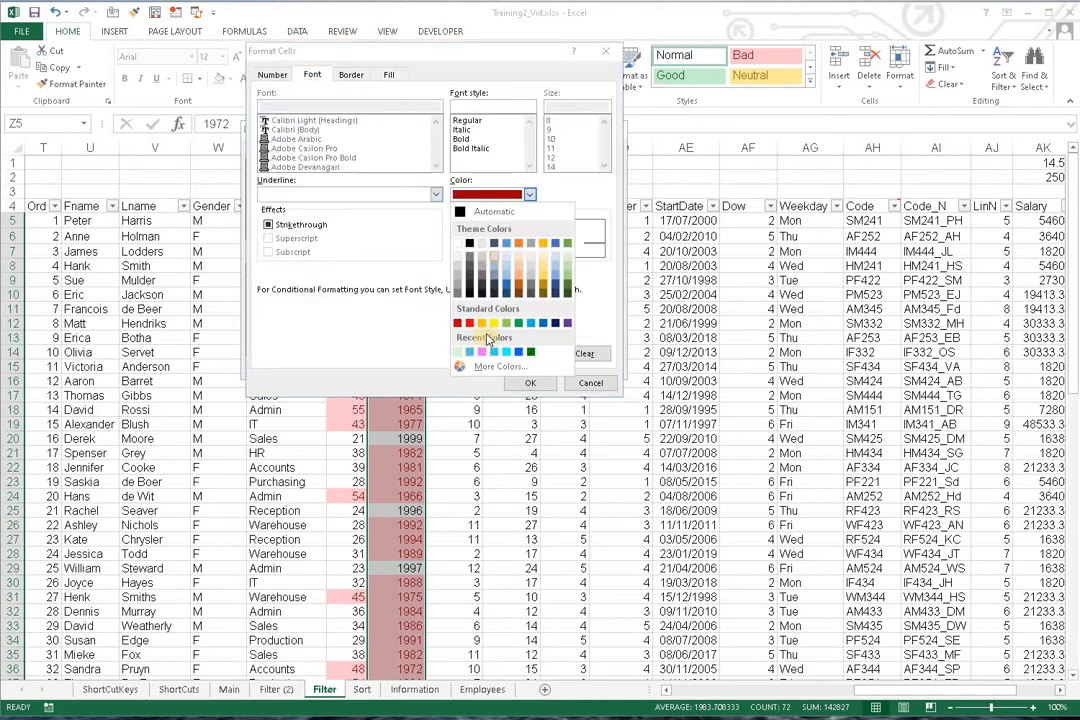
{"action": "left_click", "coordinate": [469, 323]}
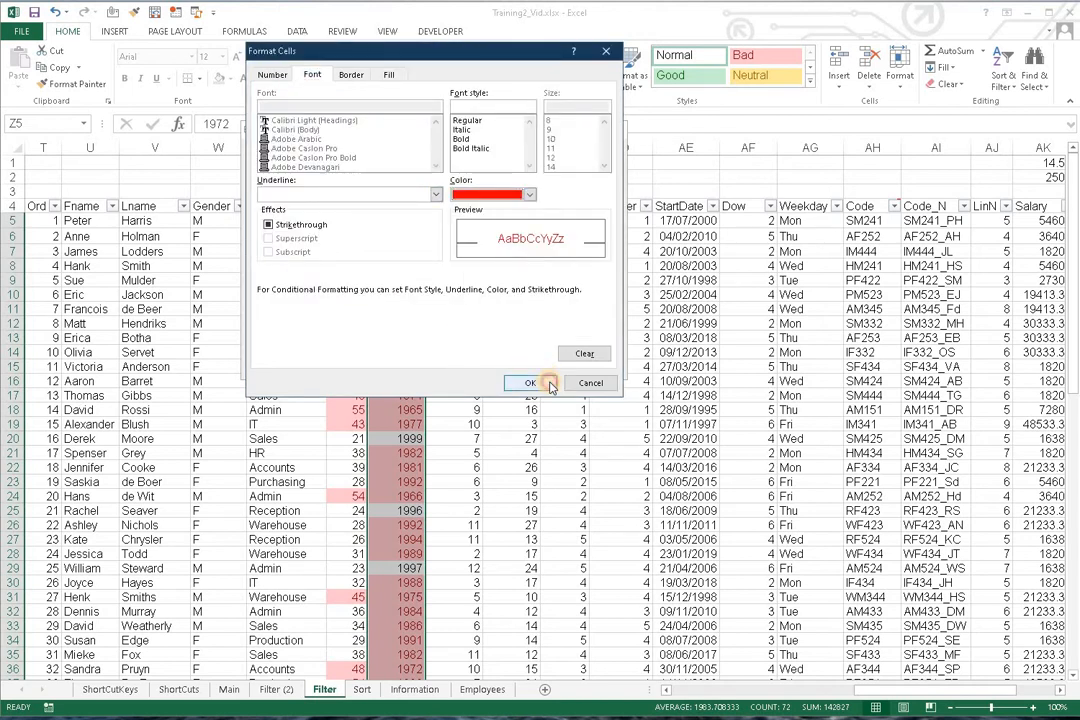
{"action": "left_click", "coordinate": [530, 383]}
{"action": "left_click", "coordinate": [533, 366]}
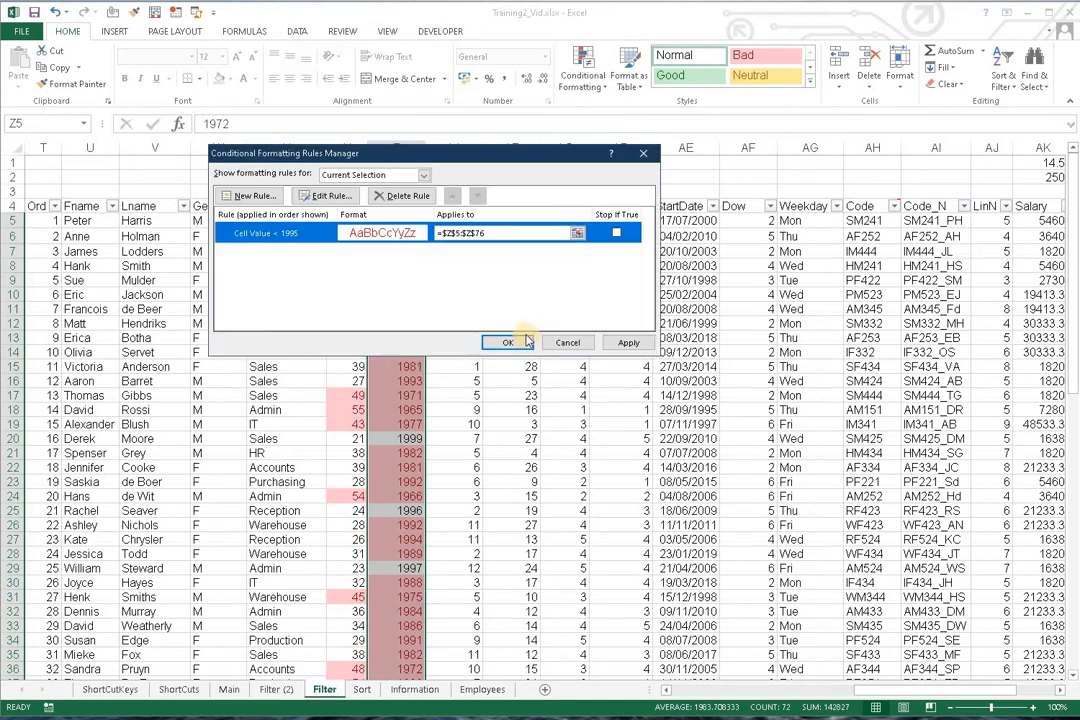
{"action": "left_click", "coordinate": [624, 344]}
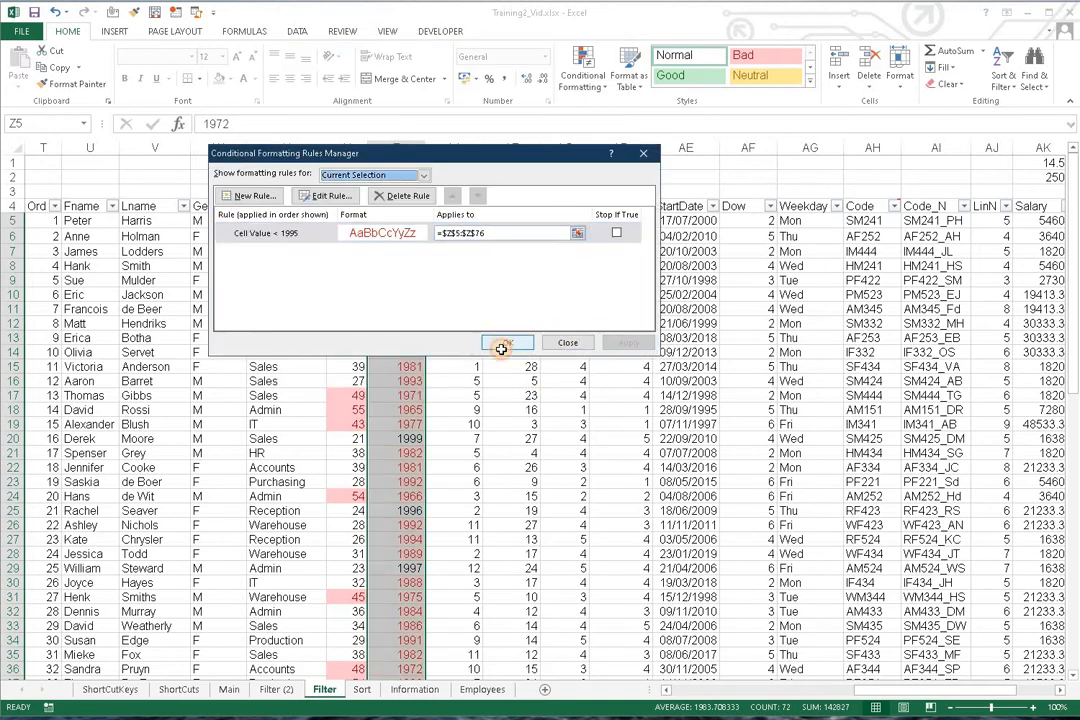
{"action": "left_click", "coordinate": [507, 342]}
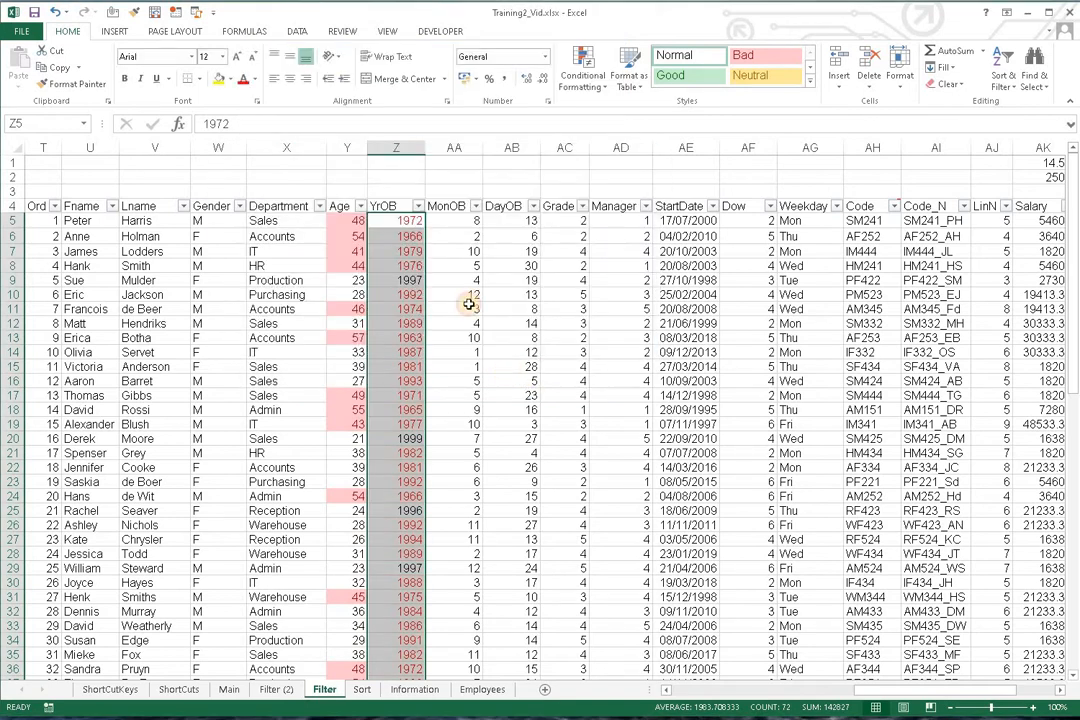
- Sort the YrOB column by the red font color and look through the sorted rows
{"action": "left_click", "coordinate": [418, 206]}
{"action": "mouse_move", "coordinate": [307, 263]}
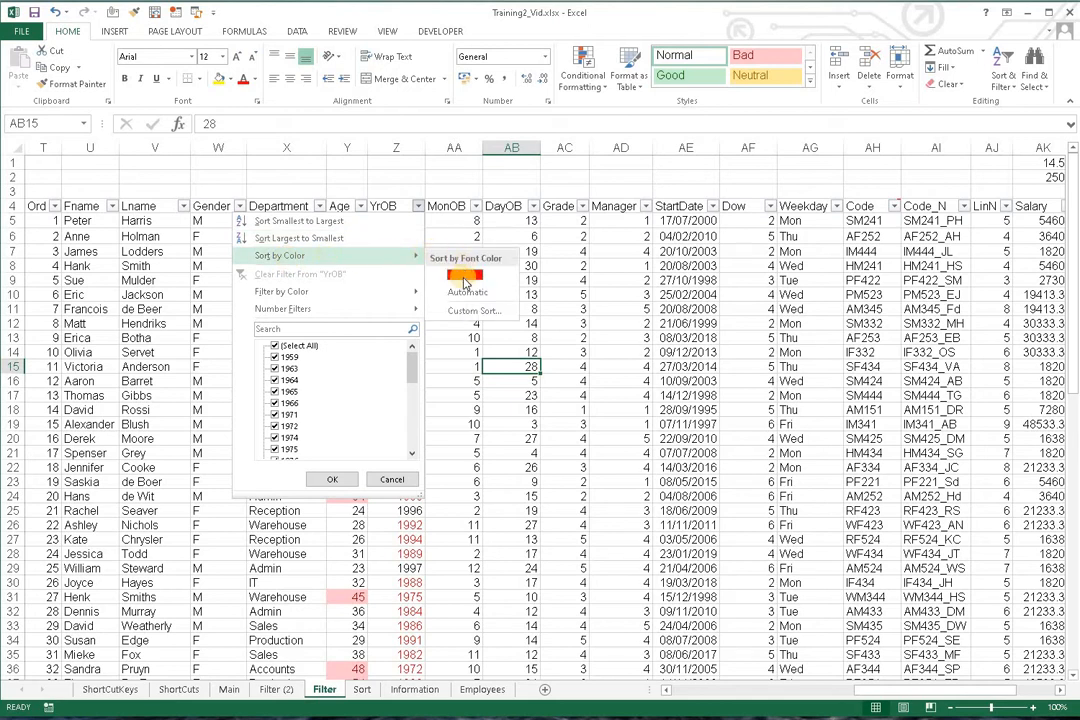
{"action": "left_click", "coordinate": [453, 277]}
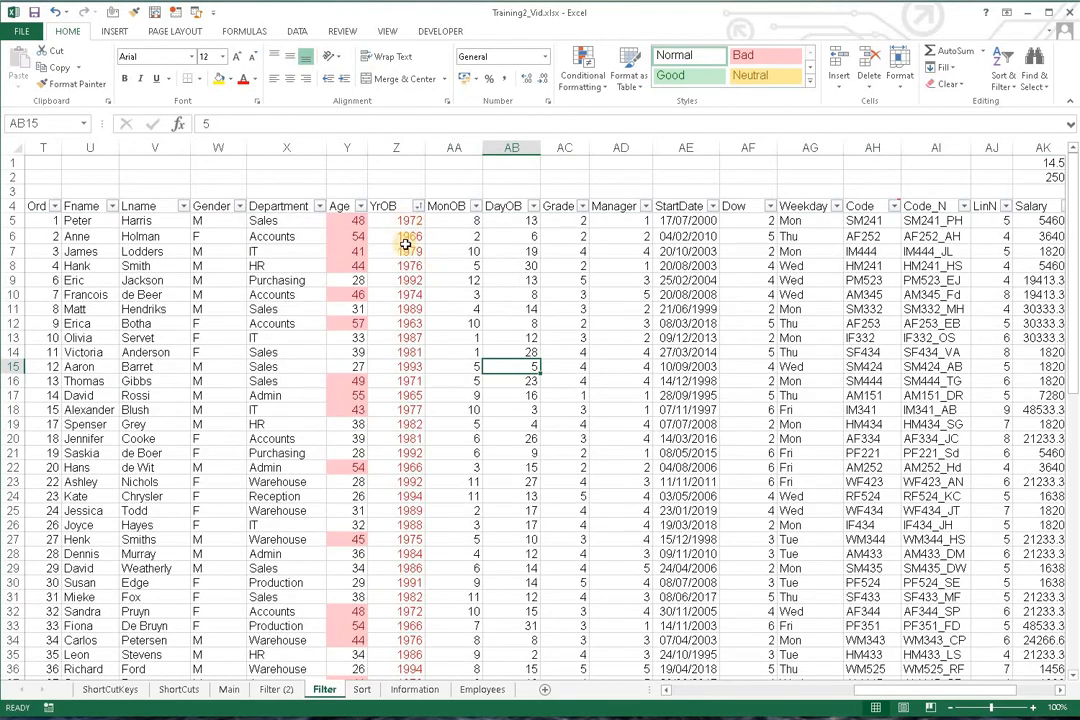
{"action": "scroll", "coordinate": [408, 393], "scroll_direction": "down", "scroll_amount": 4}
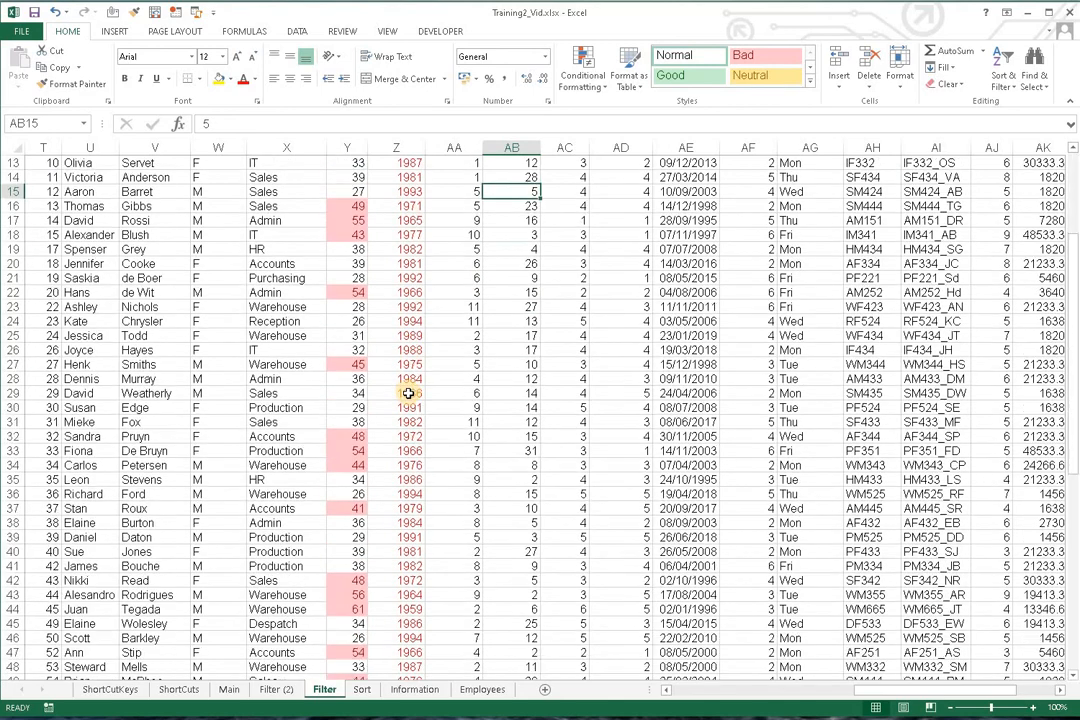
{"action": "scroll", "coordinate": [408, 393], "scroll_direction": "down", "scroll_amount": 3}
{"action": "scroll", "coordinate": [408, 397], "scroll_direction": "up", "scroll_amount": 7}
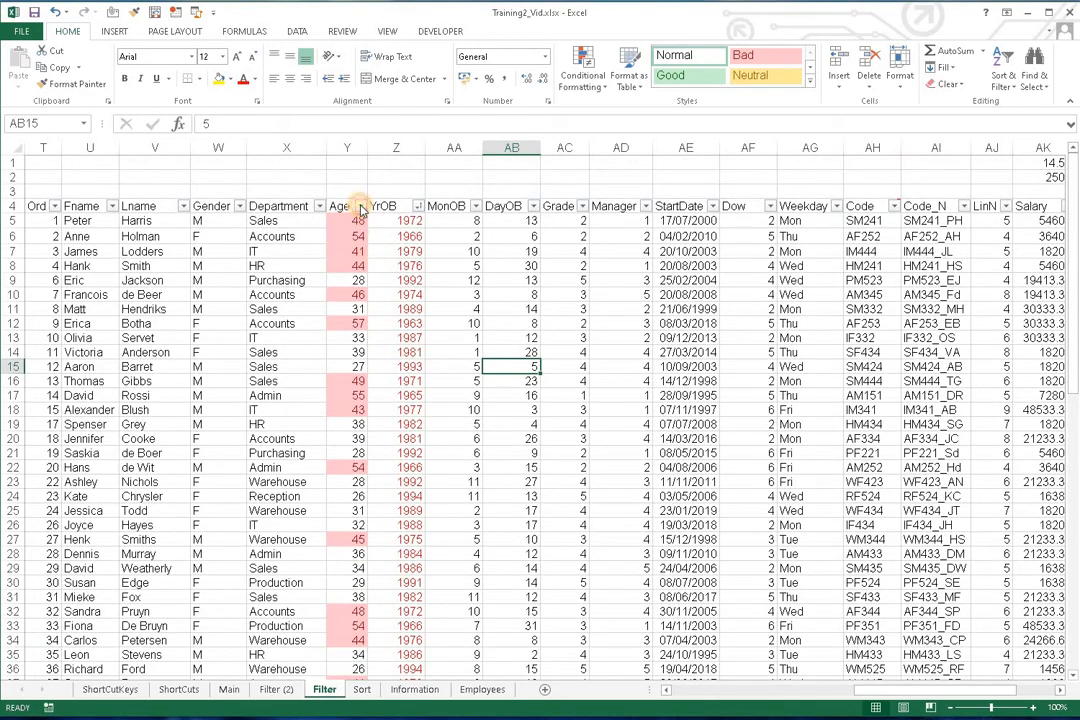
- Sort the Age column by cell color, placing the light red cells first
{"action": "left_click", "coordinate": [361, 206]}
{"action": "mouse_move", "coordinate": [330, 256]}
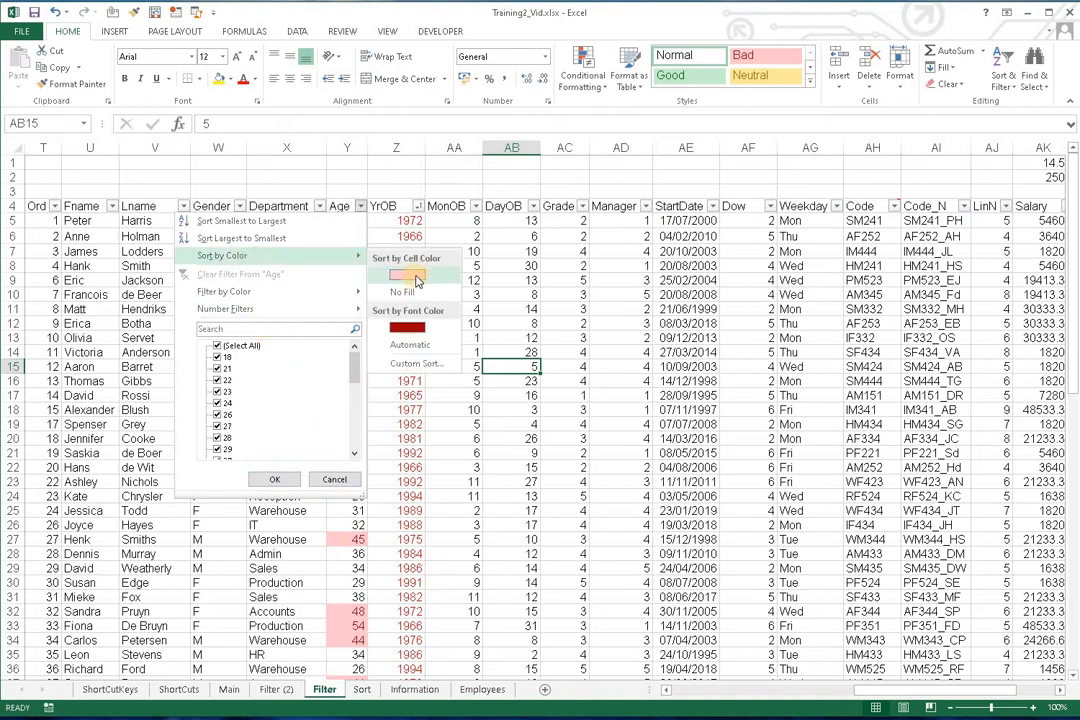
{"action": "left_click", "coordinate": [410, 277]}
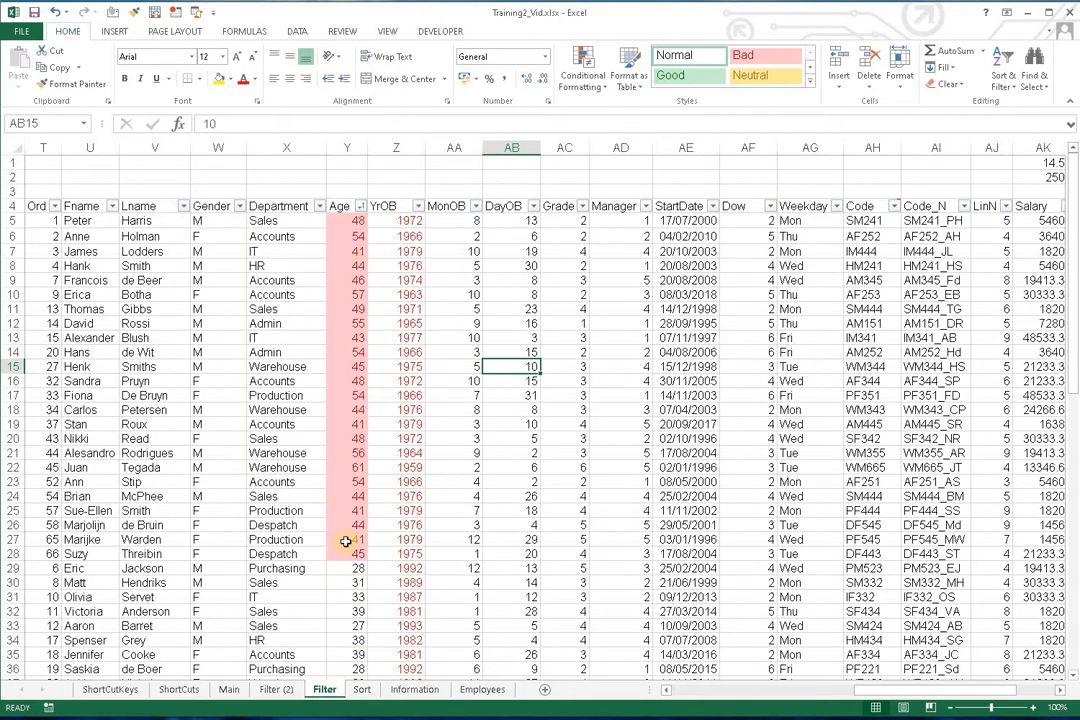
- Filter the Age column by cell color to show only the light red cells
{"action": "left_click", "coordinate": [359, 208]}
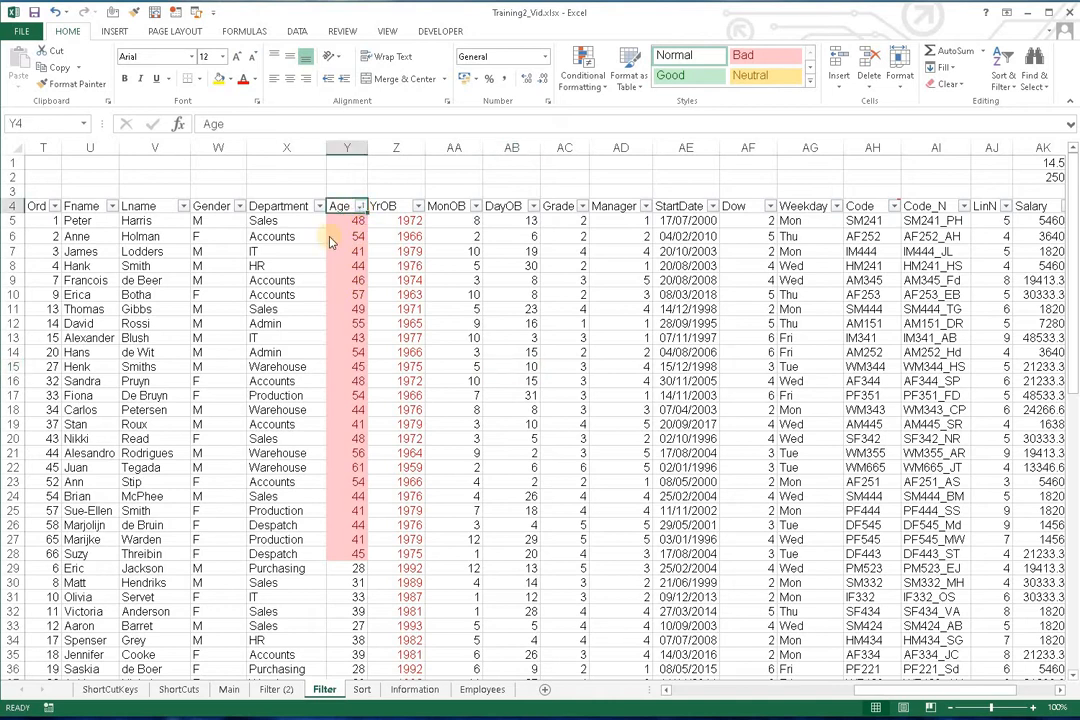
{"action": "key", "text": "alt+Down"}
{"action": "mouse_move", "coordinate": [255, 292]}
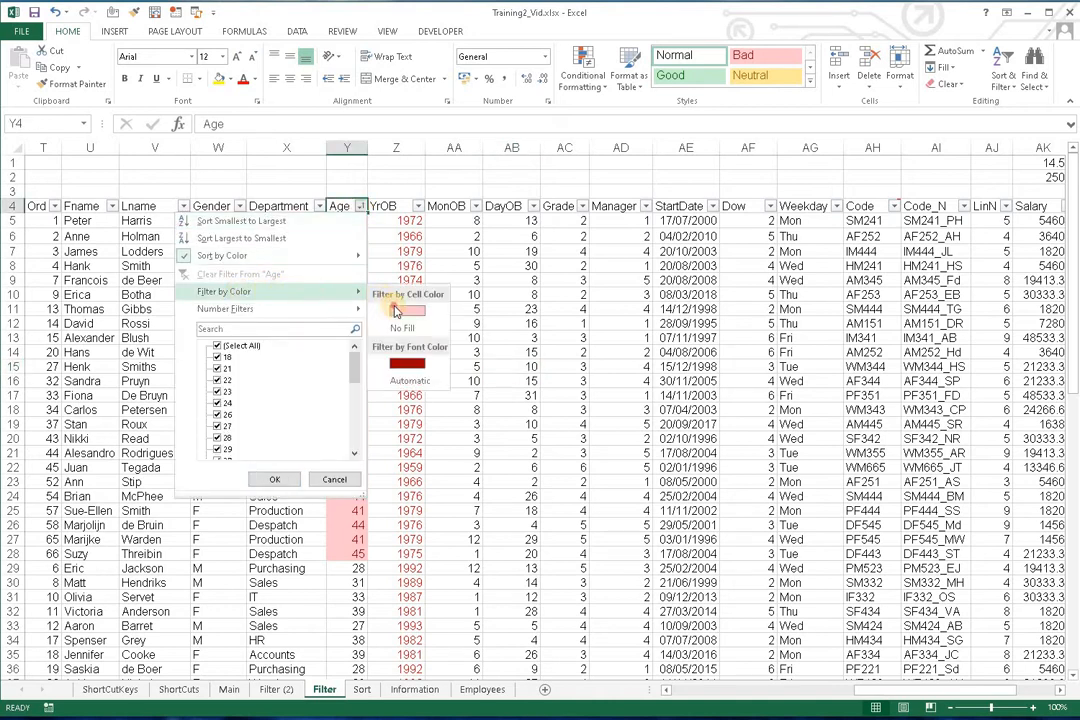
{"action": "left_click", "coordinate": [397, 311]}
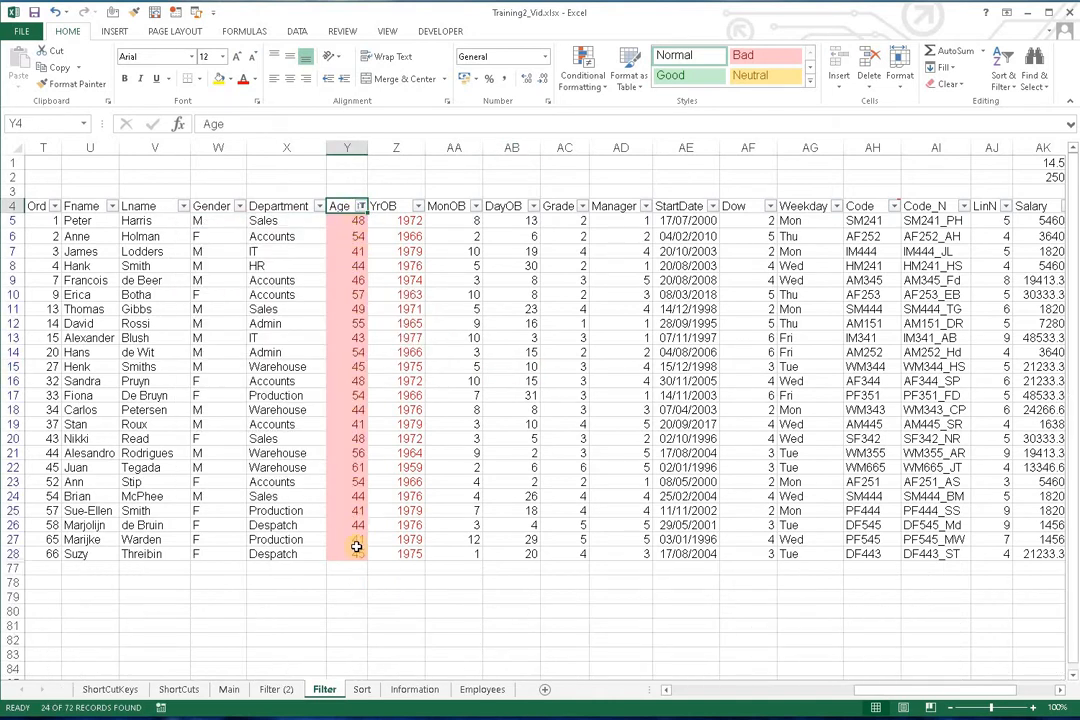
- Switch the Age column's color filter to the dark red font color
{"action": "left_click", "coordinate": [361, 208]}
{"action": "mouse_move", "coordinate": [309, 292]}
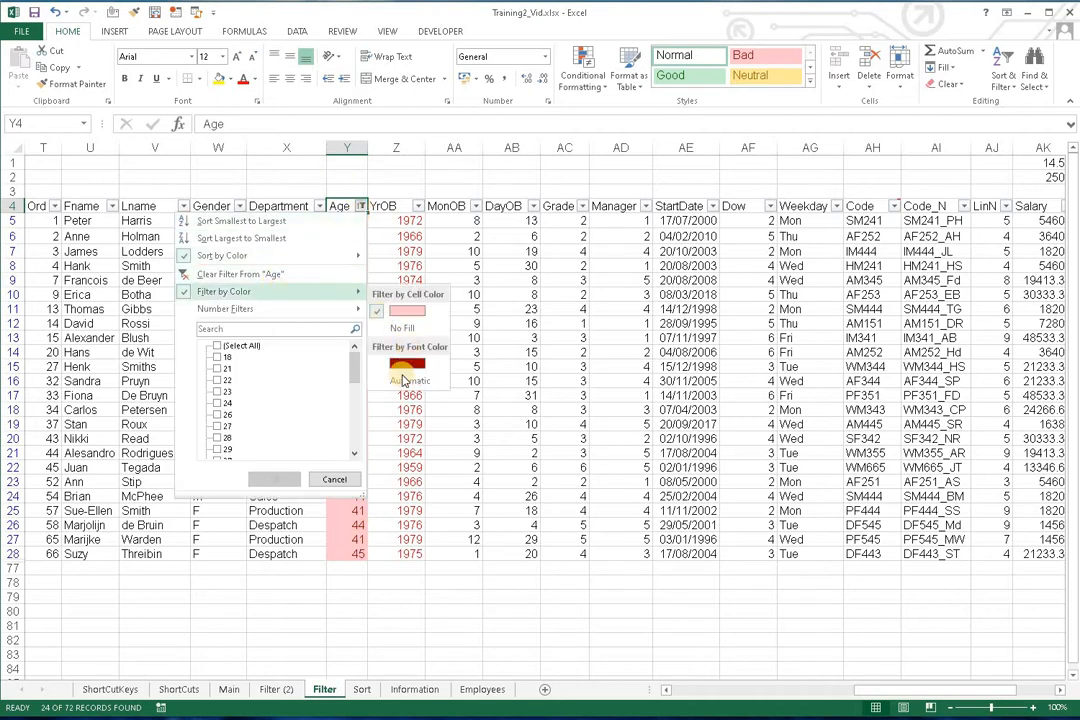
{"action": "left_click", "coordinate": [408, 365]}
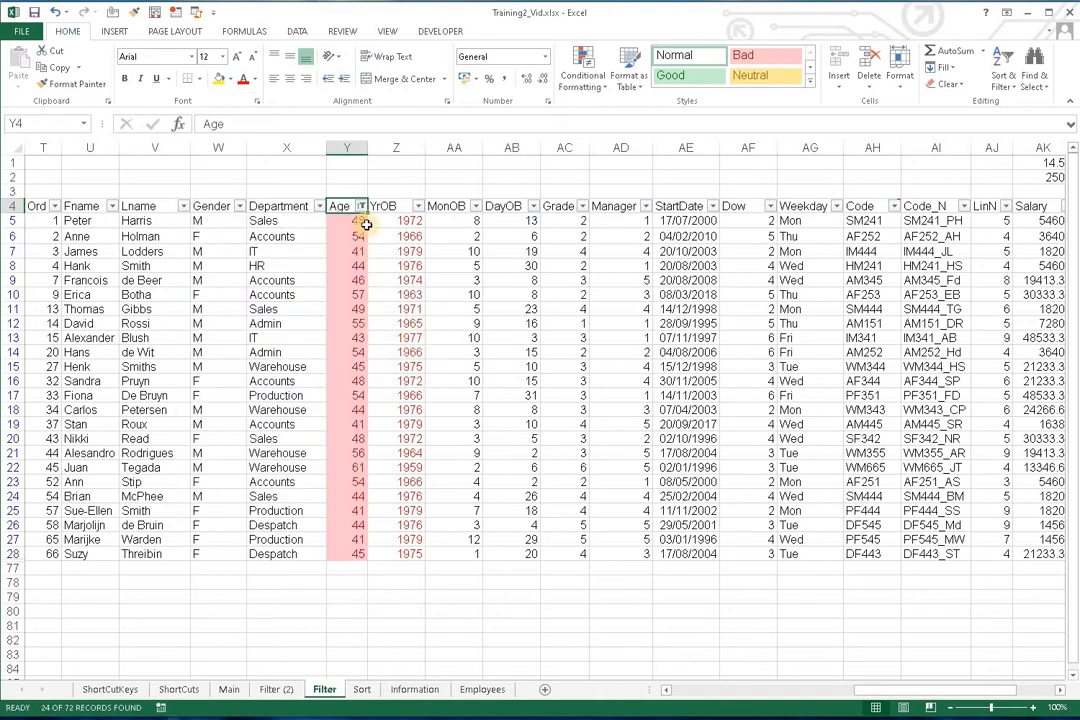
- Remove the Age color filter by turning filtering off for the employee table and on again
{"action": "left_click", "coordinate": [295, 31]}
{"action": "left_click", "coordinate": [383, 66]}
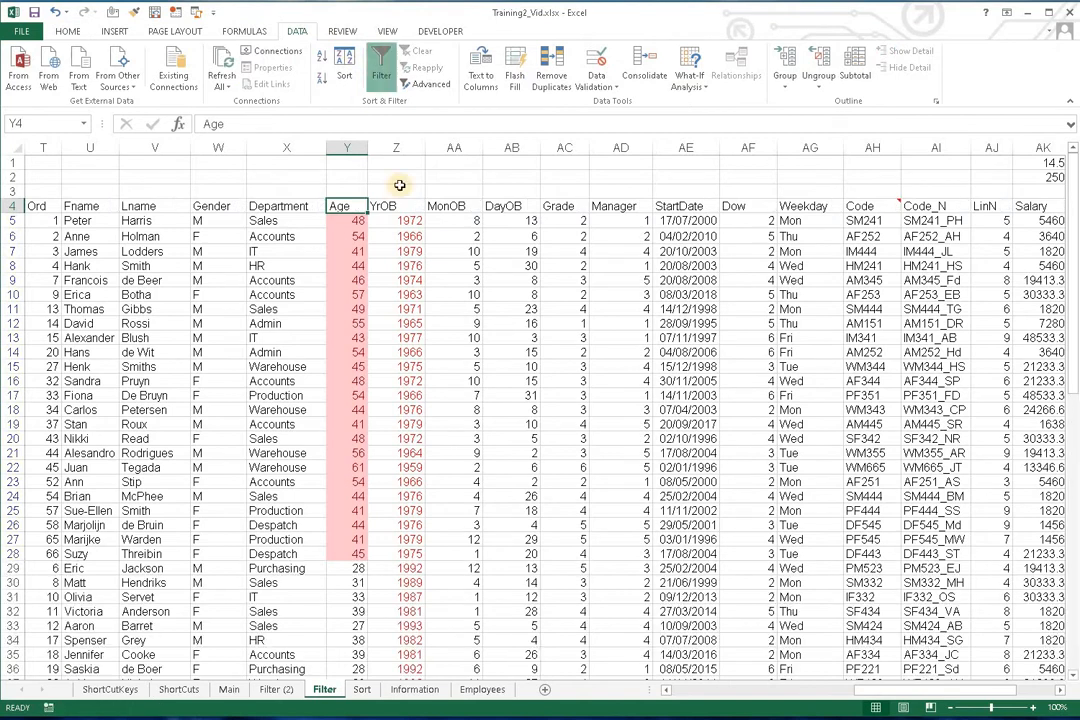
{"action": "left_click", "coordinate": [382, 68]}
{"action": "left_click", "coordinate": [406, 252]}
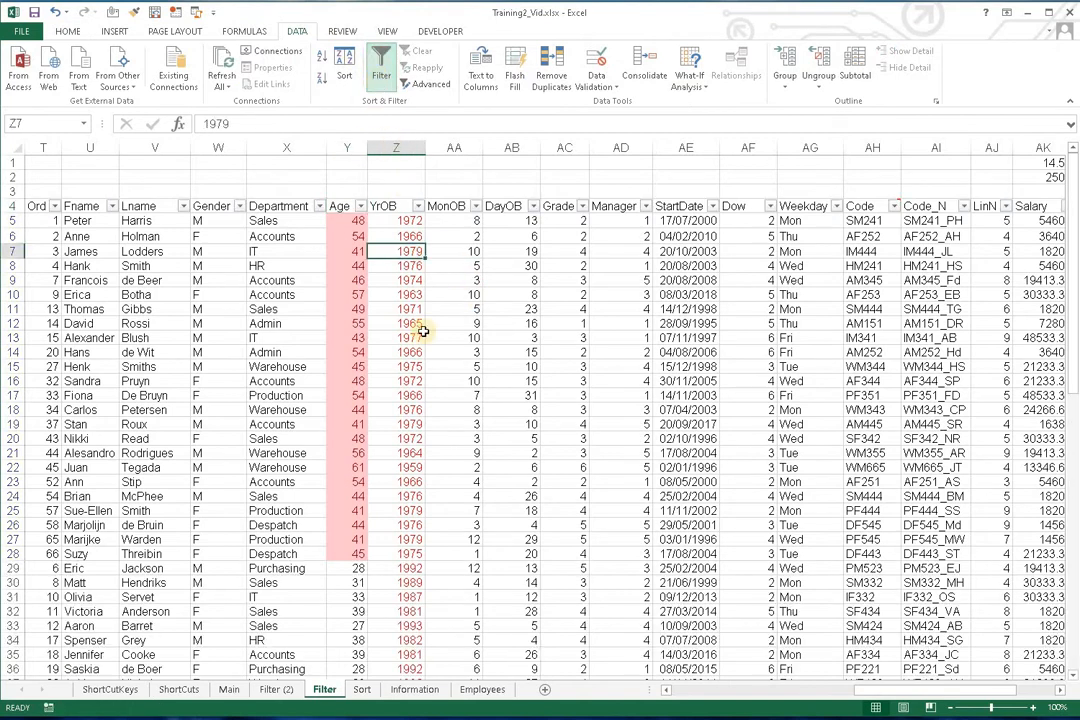
- Delete both conditional formatting rules from the Age and YrOB values in Y5:Z76
{"action": "left_click_drag", "start_coordinate": [346, 220], "coordinate": [402, 645]}
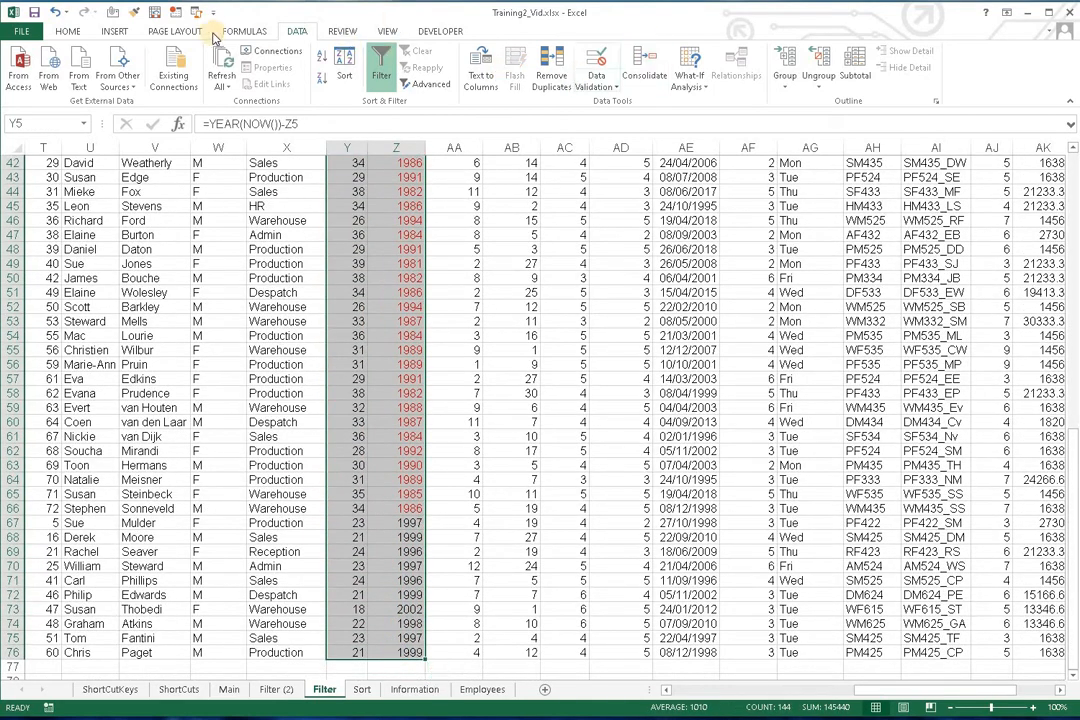
{"action": "left_click", "coordinate": [67, 31]}
{"action": "left_click", "coordinate": [585, 79]}
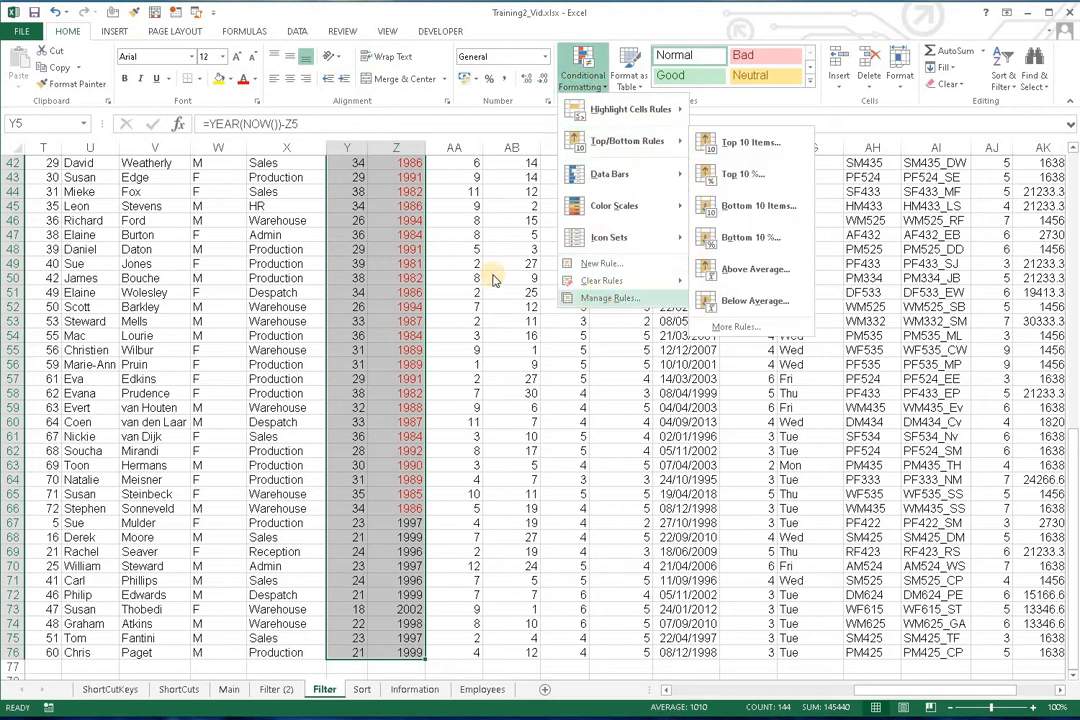
{"action": "left_click", "coordinate": [606, 300]}
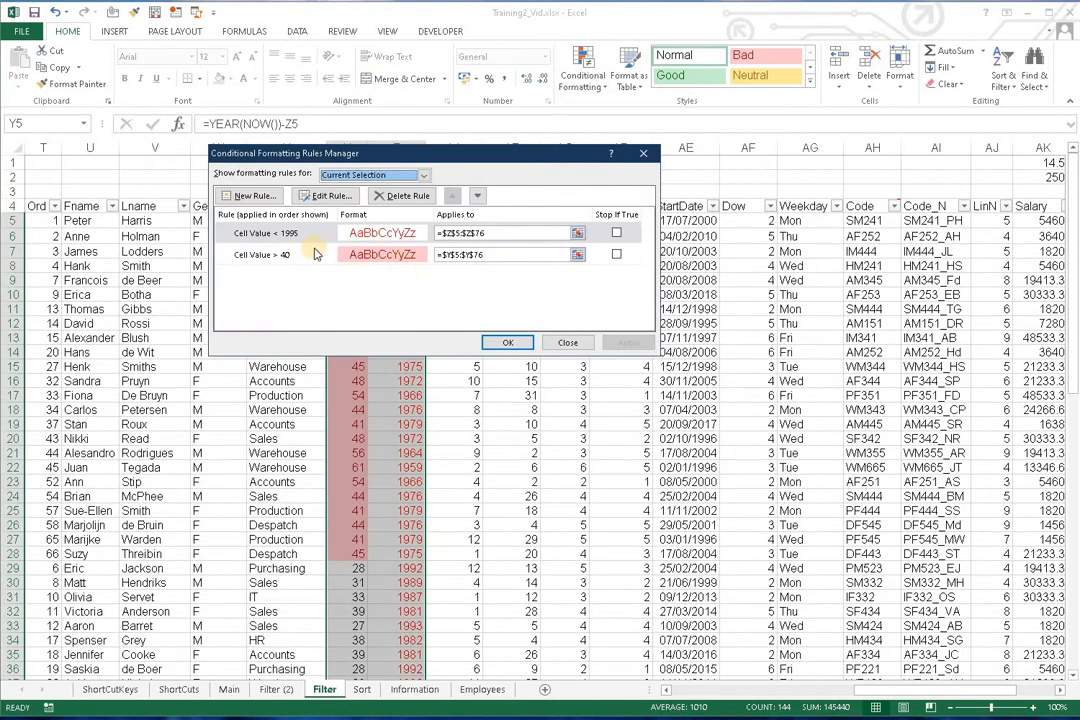
{"action": "left_click", "coordinate": [395, 197]}
{"action": "left_click", "coordinate": [398, 197]}
{"action": "left_click", "coordinate": [508, 343]}
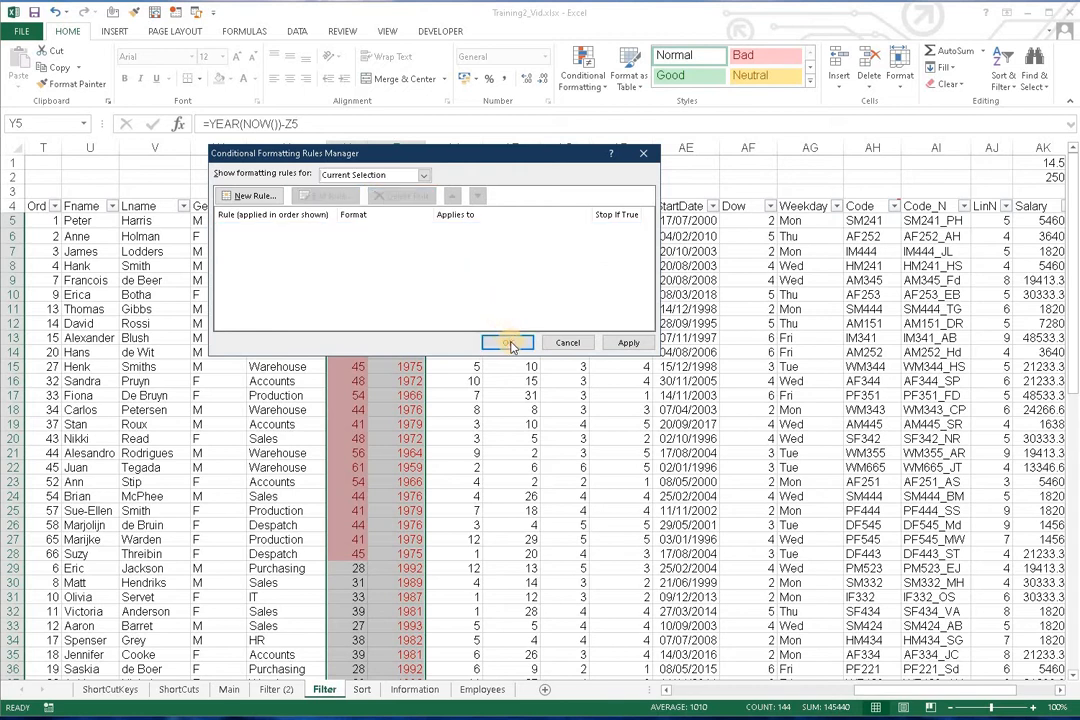
{"action": "left_click", "coordinate": [495, 350]}
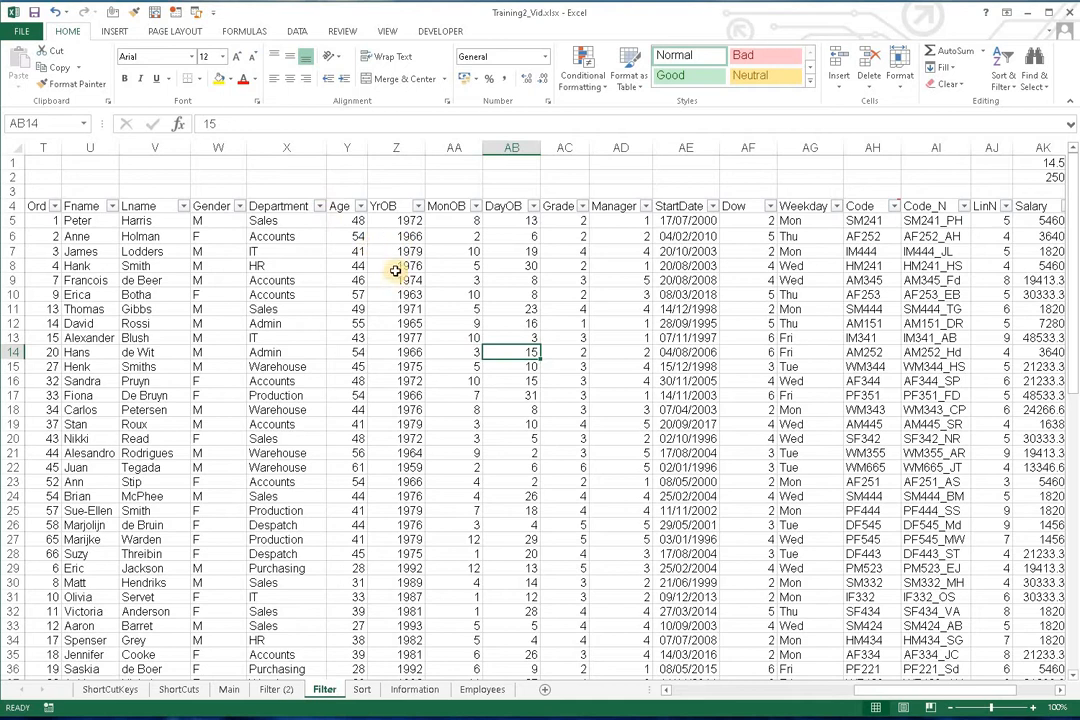
- Filter the Fname column by selecting only the first names that start with A
{"action": "left_click", "coordinate": [111, 206]}
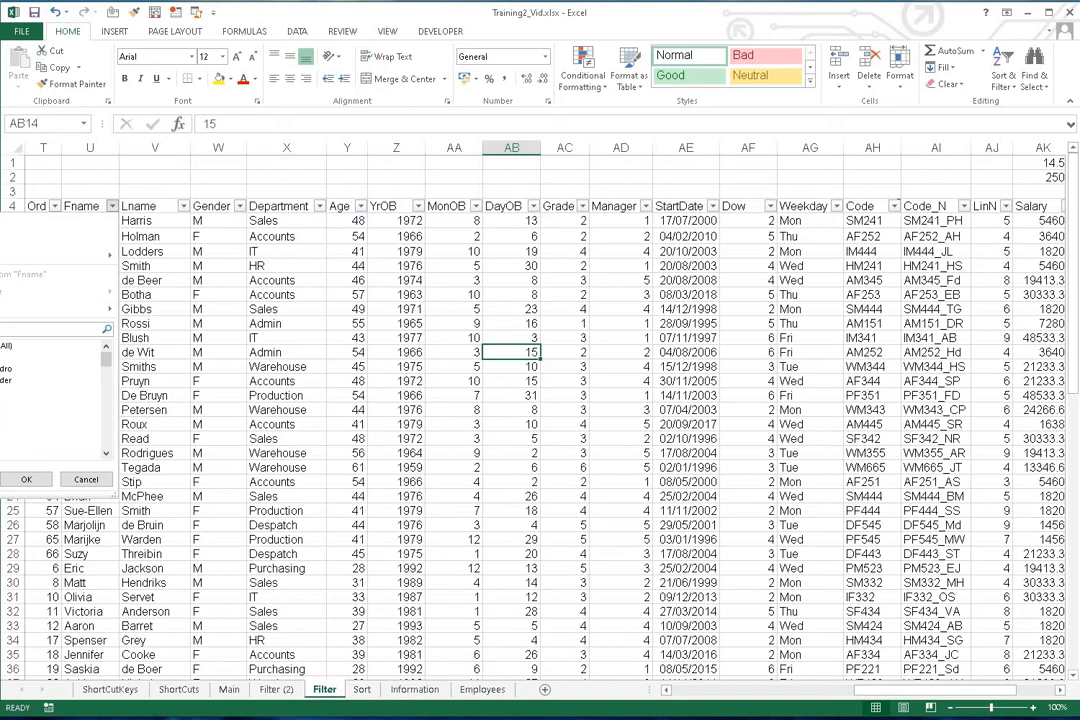
{"action": "left_click", "coordinate": [5, 346]}
{"action": "left_click", "coordinate": [3, 404]}
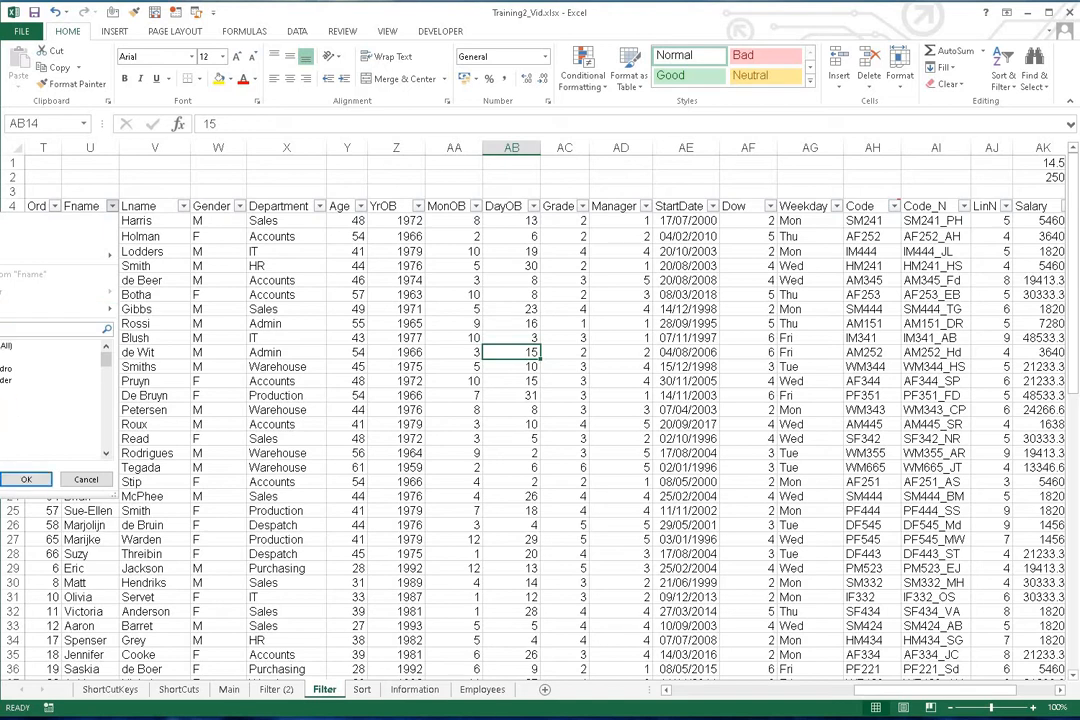
{"action": "left_click", "coordinate": [20, 476]}
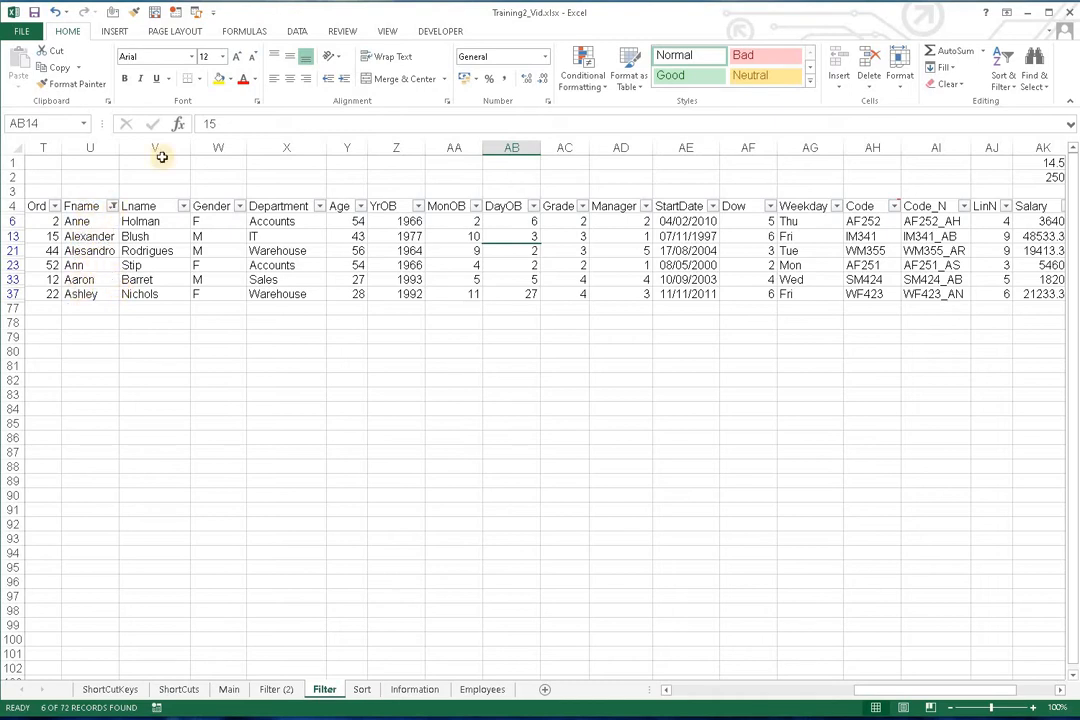
- Clear the Fname filter by switching the table's filtering off and back on
{"action": "left_click", "coordinate": [296, 31]}
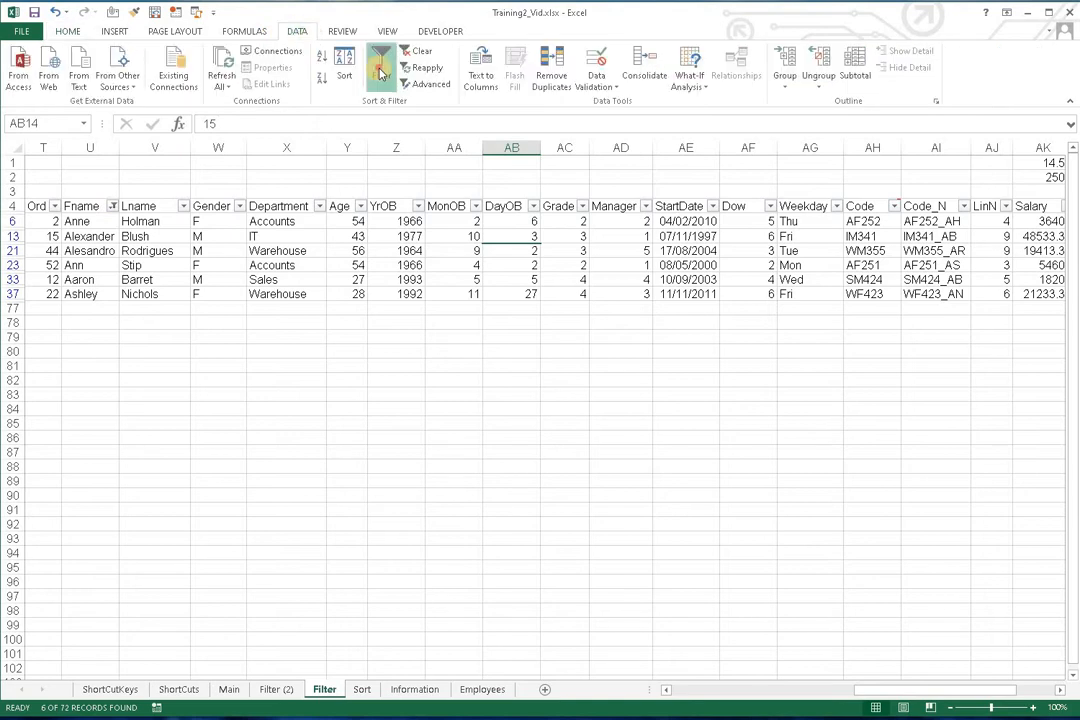
{"action": "left_click", "coordinate": [380, 62]}
{"action": "key", "text": "ctrl+shift+l"}
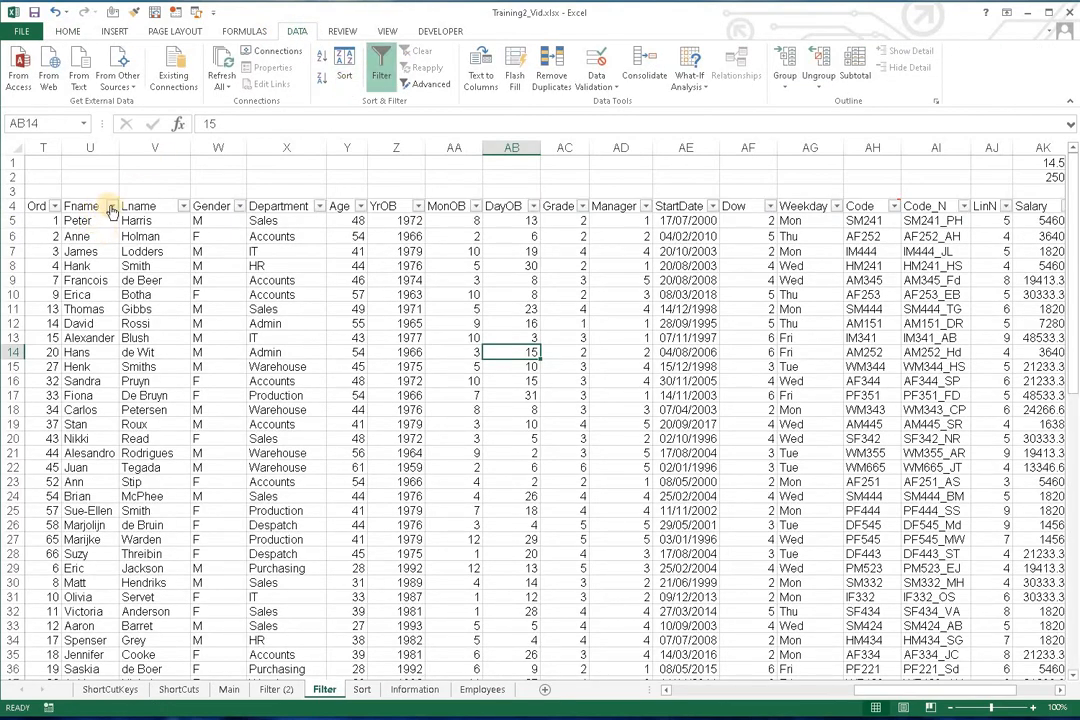
- Compare the text filter conditions offered for the Fname column with the number filter conditions offered for Age
{"action": "left_click", "coordinate": [113, 207]}
{"action": "mouse_move", "coordinate": [67, 316]}
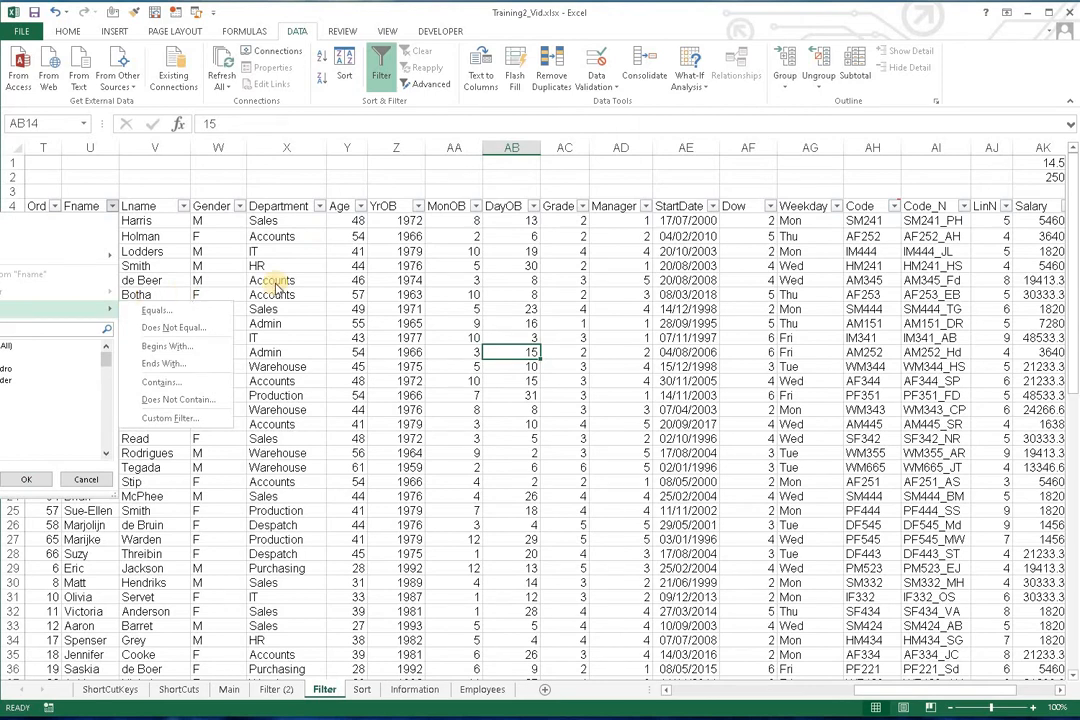
{"action": "left_click", "coordinate": [360, 206]}
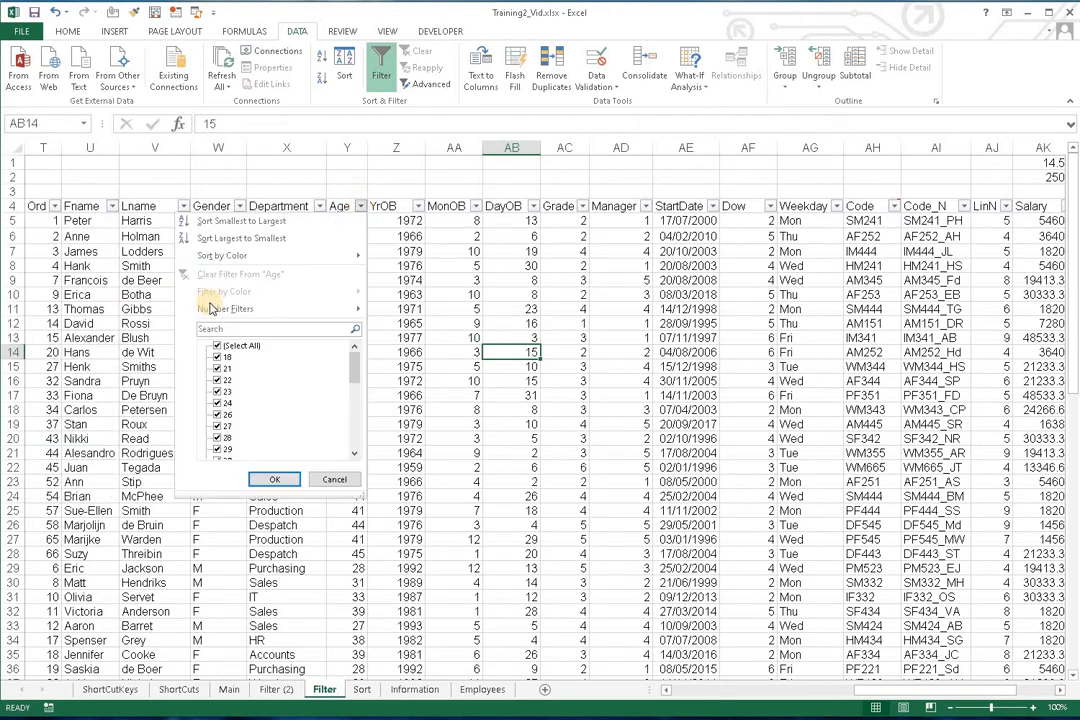
{"action": "mouse_move", "coordinate": [325, 312]}
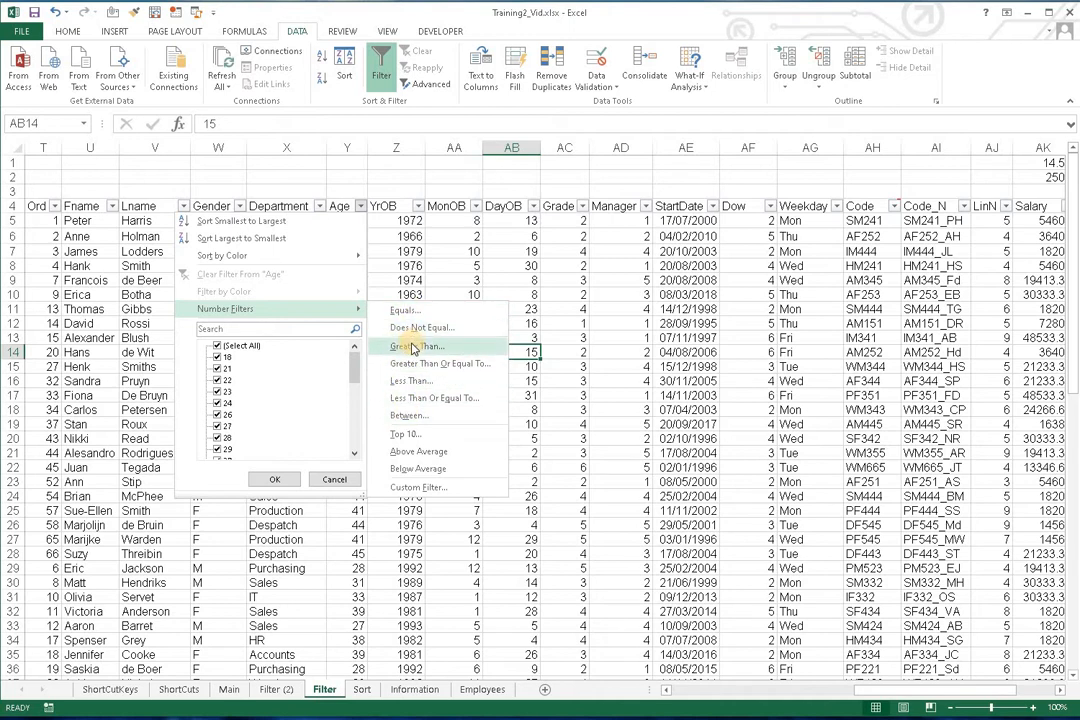
{"action": "left_click", "coordinate": [326, 484]}
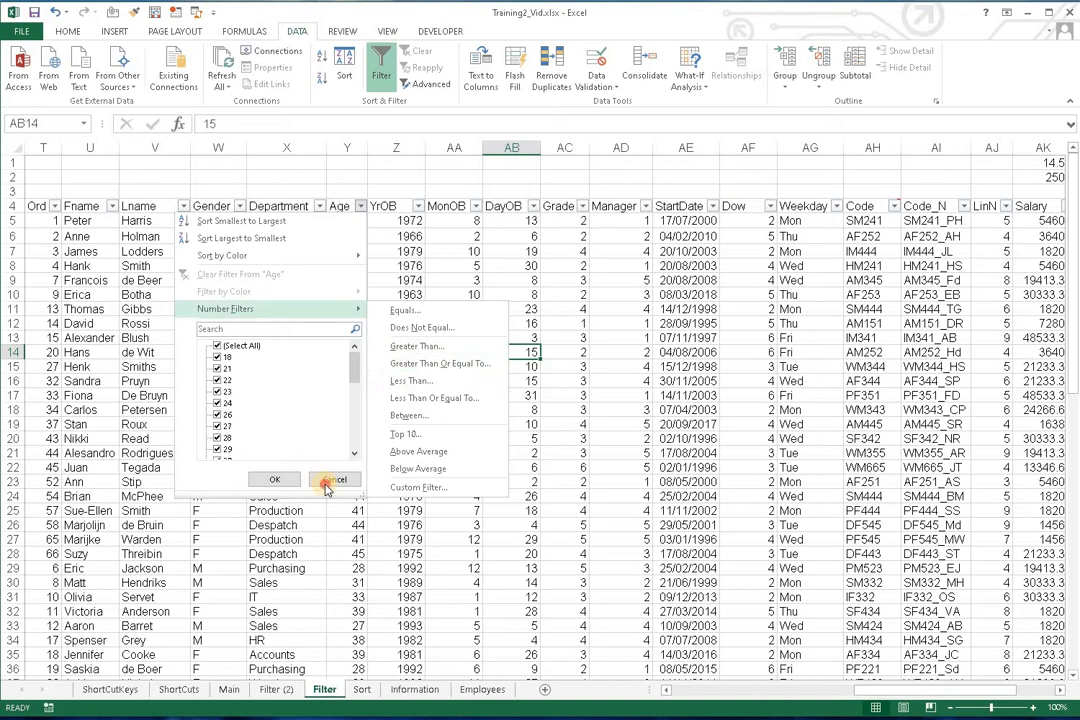
{"action": "left_click", "coordinate": [112, 206]}
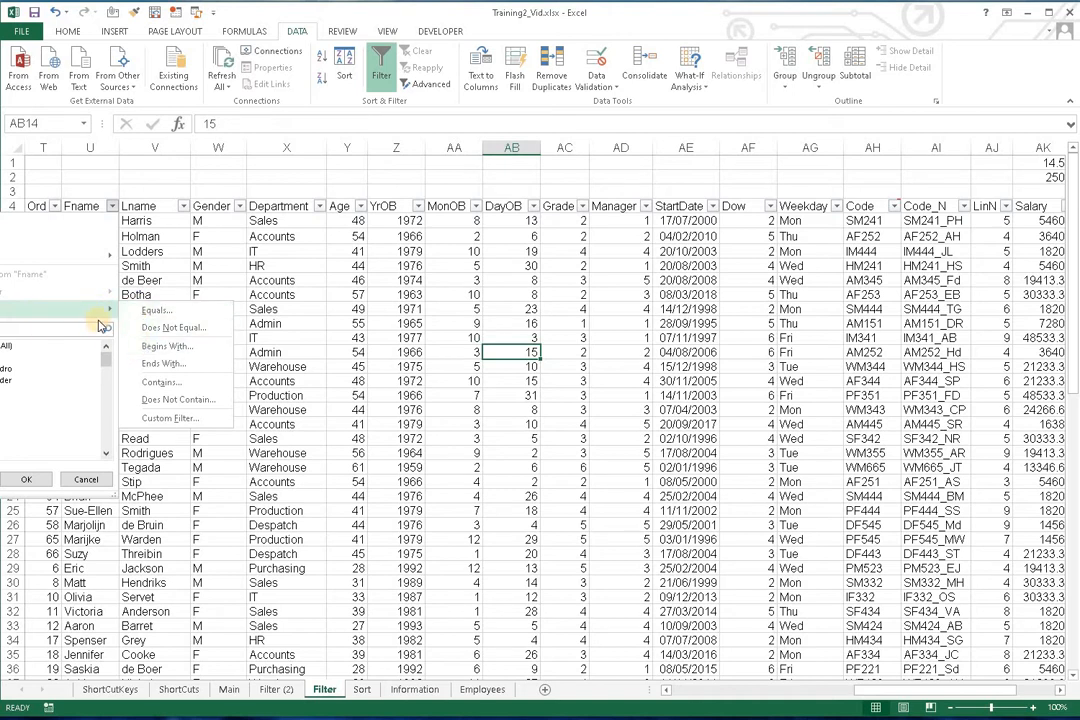
{"action": "mouse_move", "coordinate": [25, 314]}
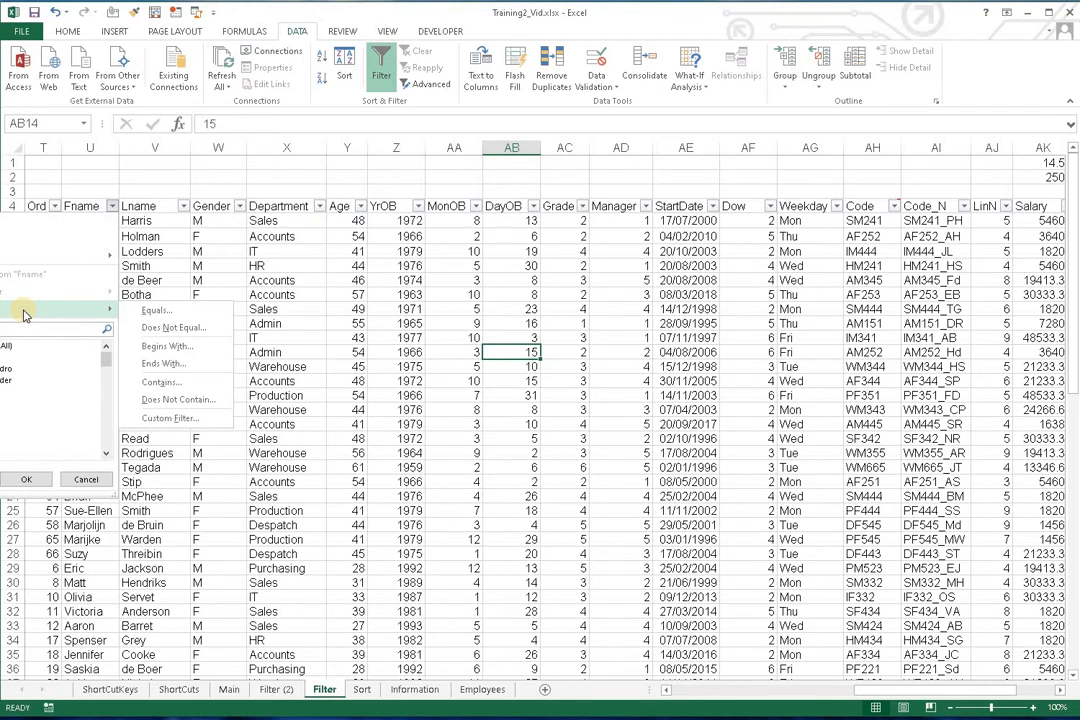
{"action": "left_click", "coordinate": [275, 246]}
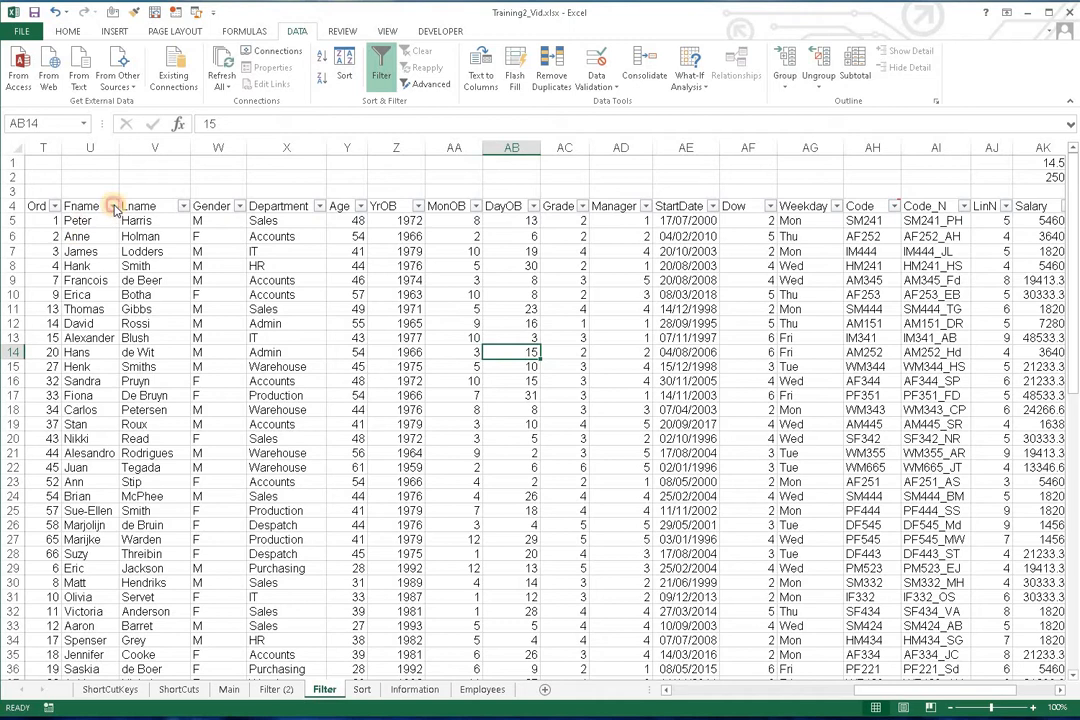
- Filter the Fname column to names beginning with "pe" and remove that filter again
{"action": "left_click", "coordinate": [114, 206]}
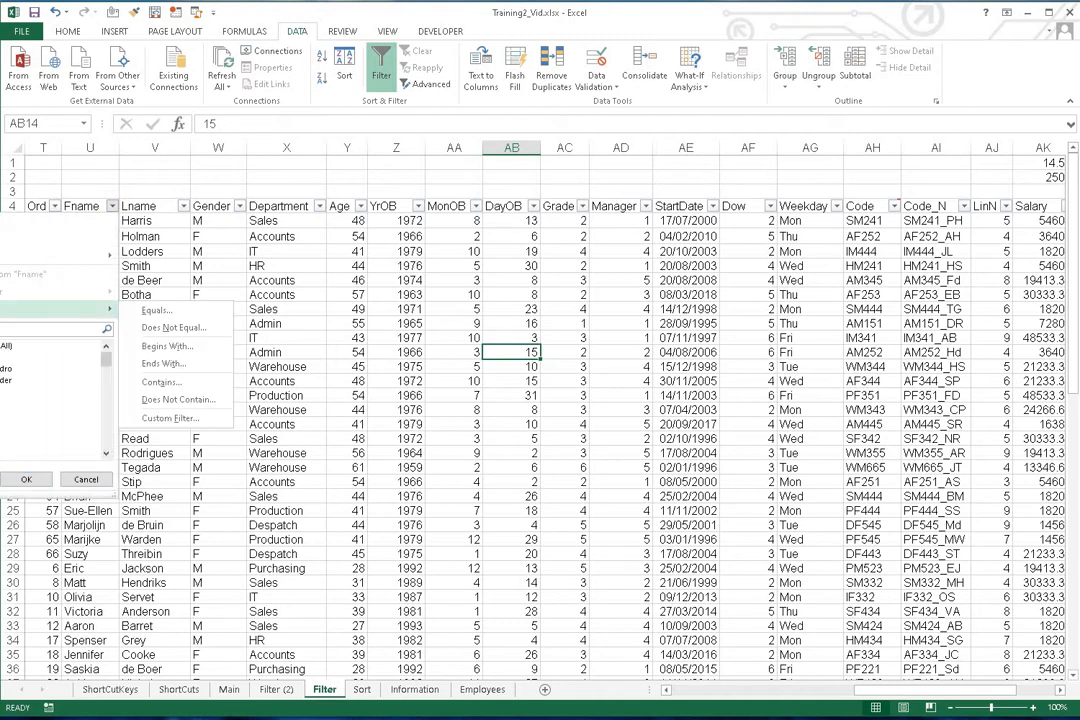
{"action": "left_click", "coordinate": [160, 346]}
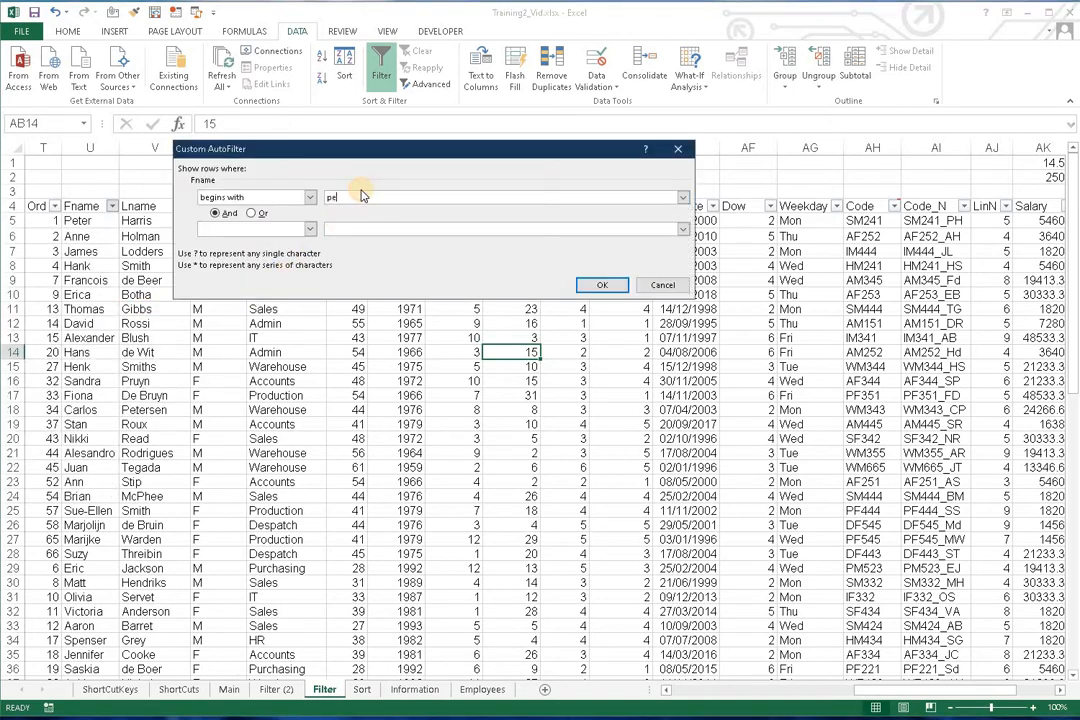
{"action": "left_click", "coordinate": [609, 285]}
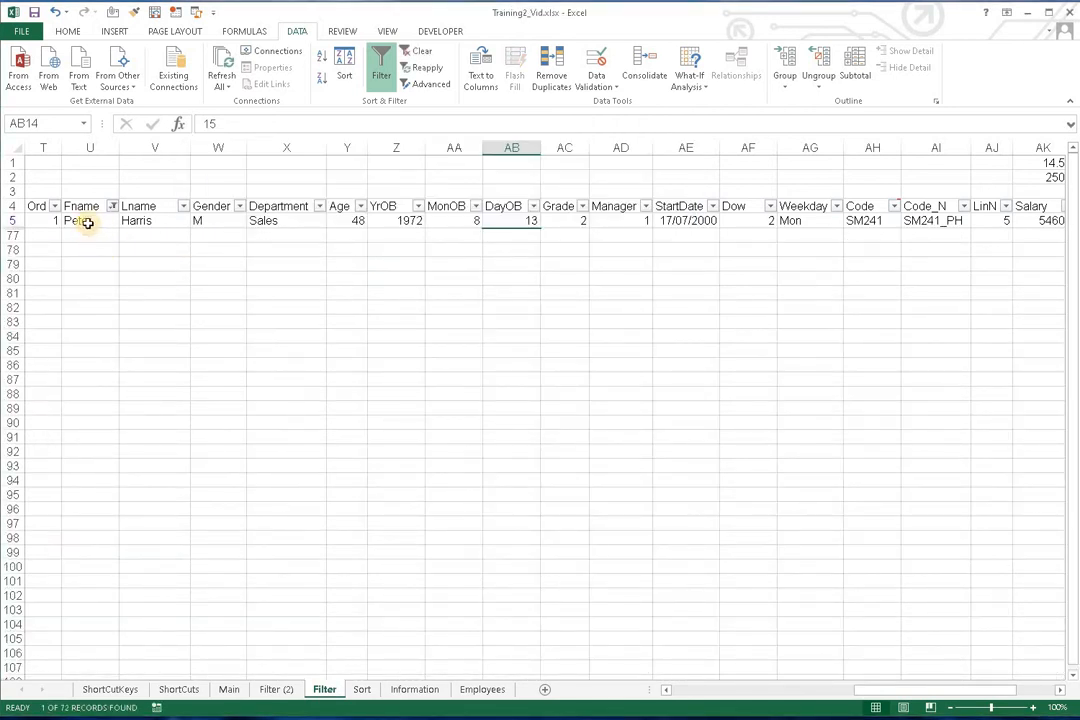
{"action": "left_click", "coordinate": [115, 207]}
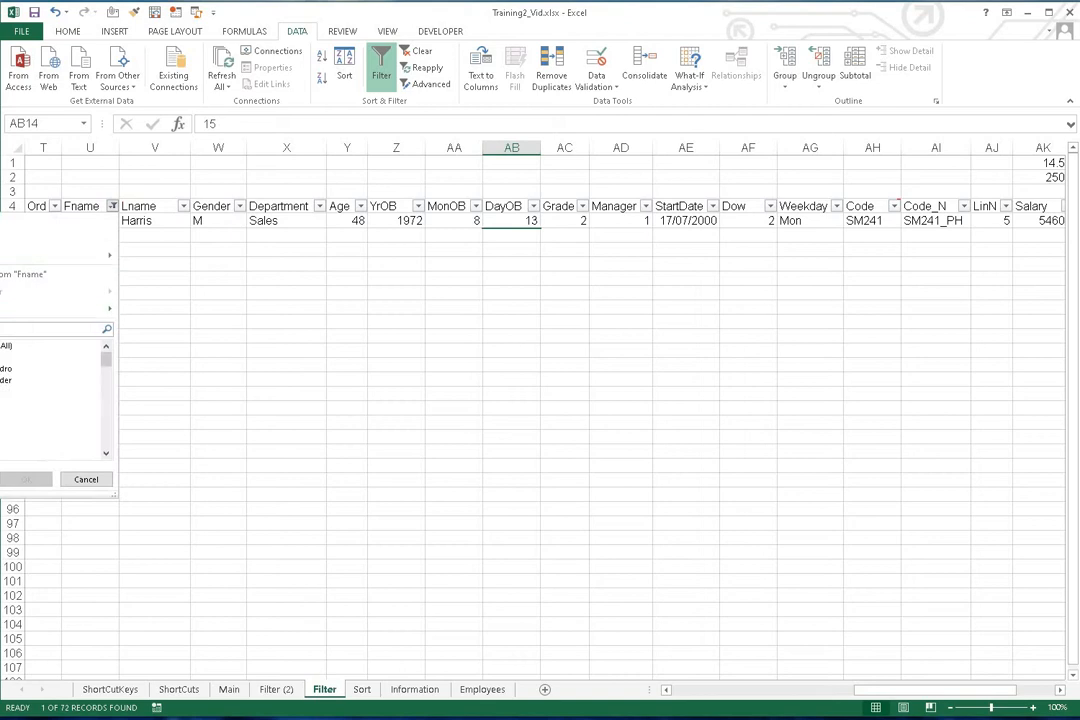
{"action": "left_click", "coordinate": [30, 488]}
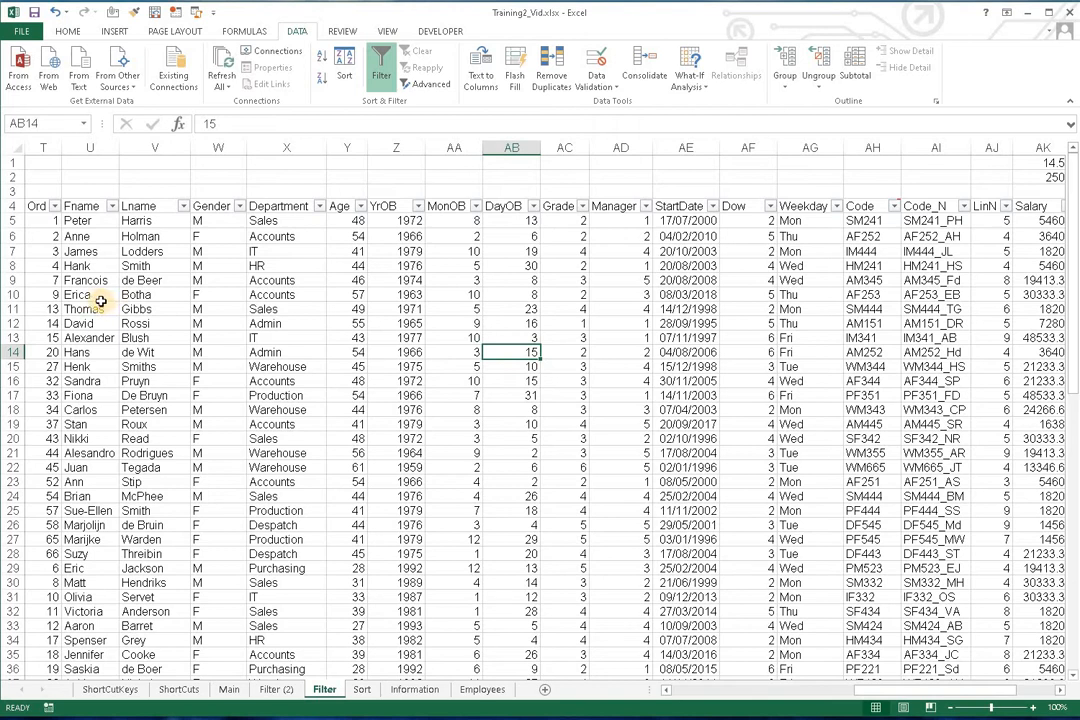
- Apply a Begins With text filter to the Fname column
{"action": "left_click", "coordinate": [112, 206]}
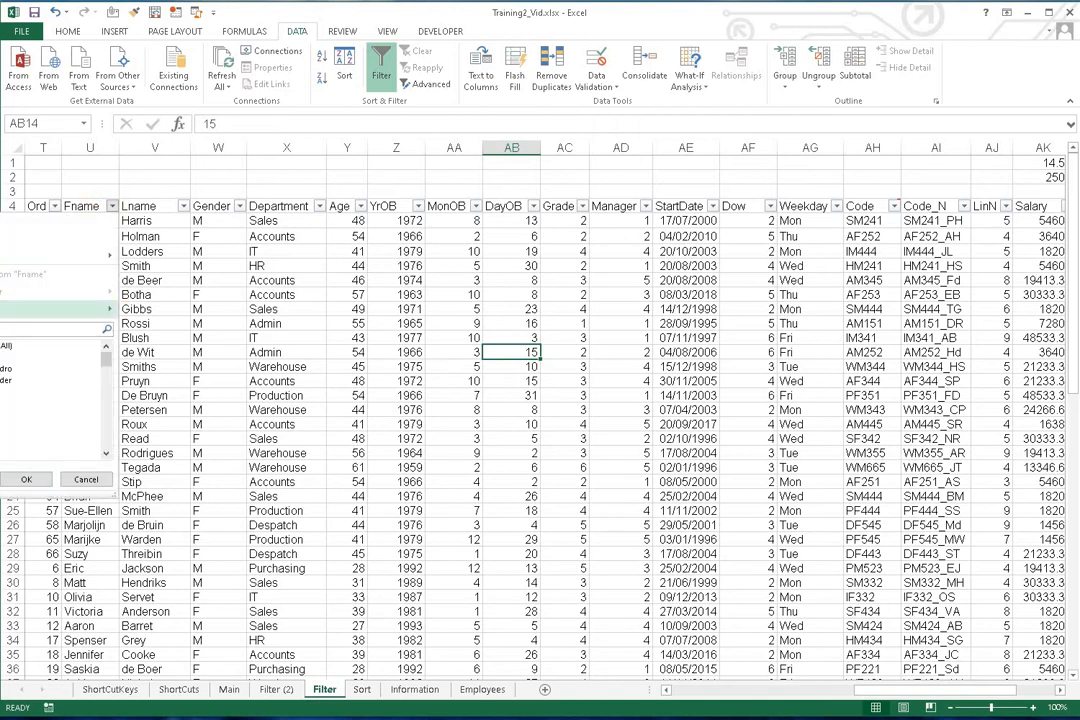
{"action": "mouse_move", "coordinate": [95, 309]}
{"action": "left_click", "coordinate": [163, 347]}
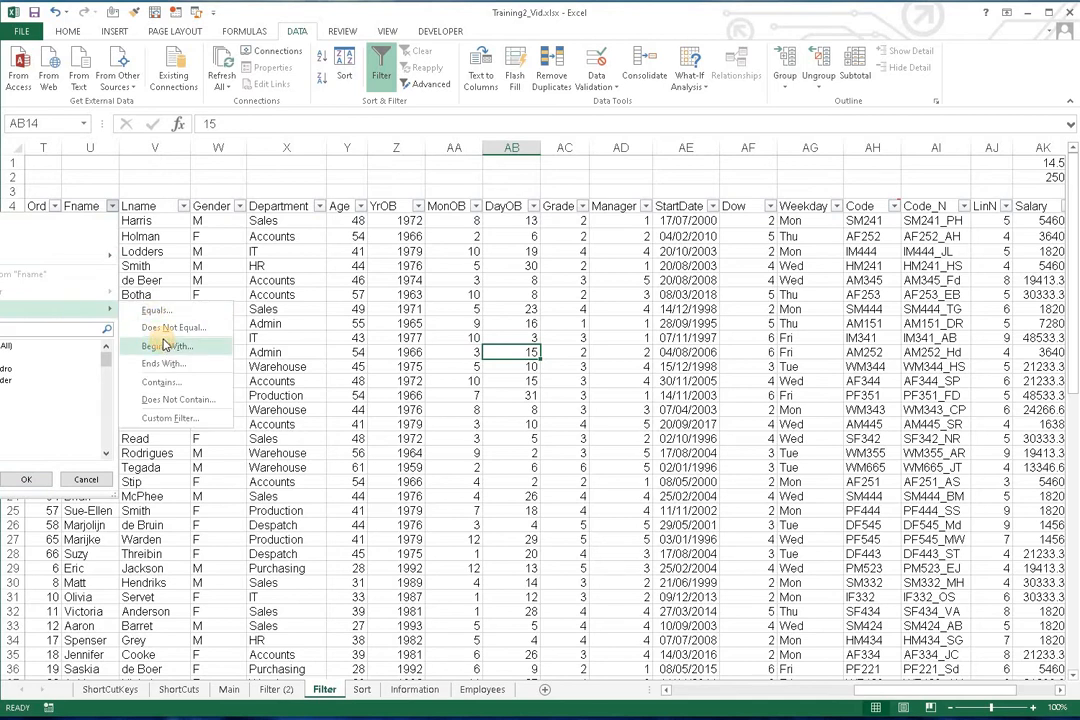
{"action": "key", "text": "Return"}
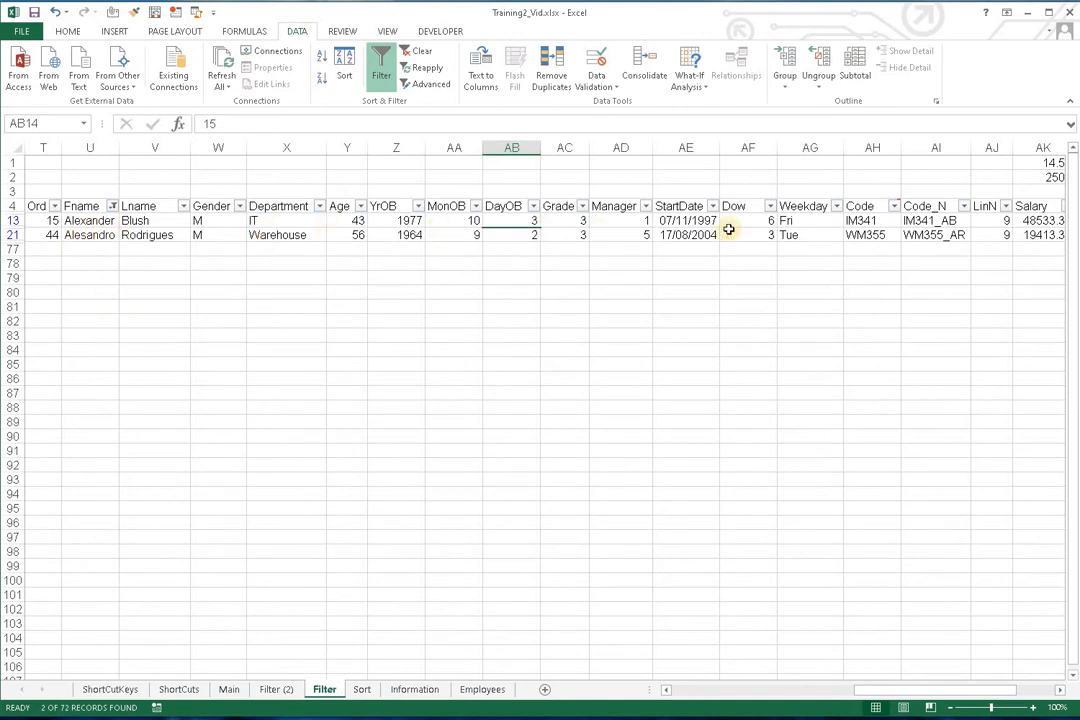
- Check which text filter is active on Fname and remove it by switching the table's filtering off and on
{"action": "left_click", "coordinate": [116, 205]}
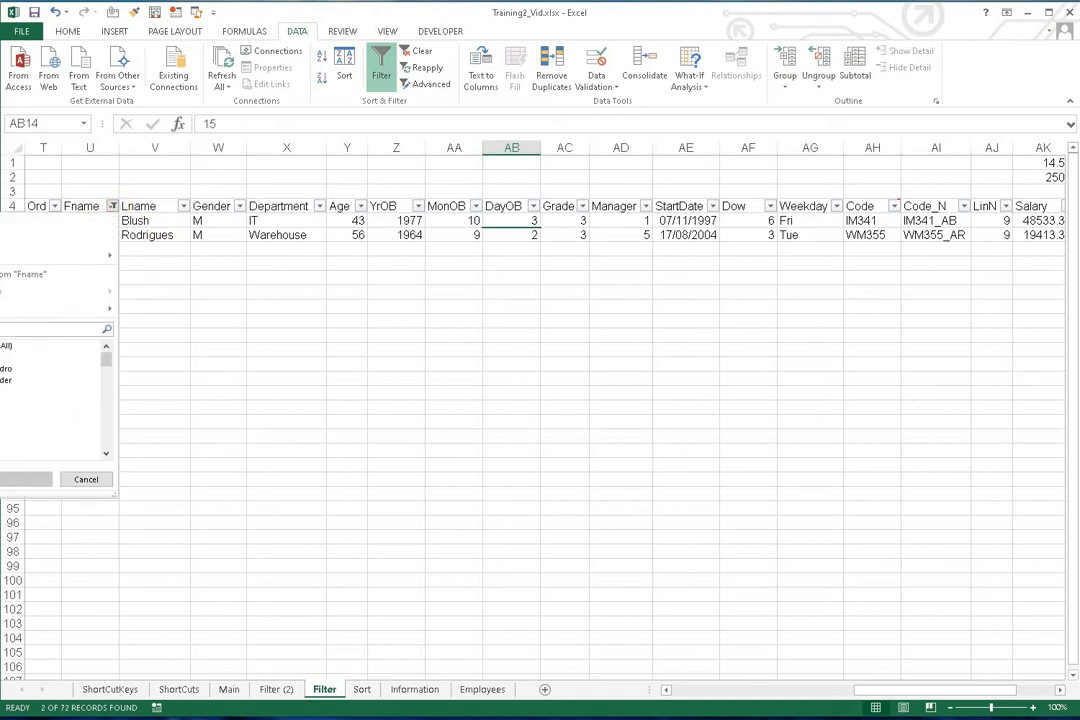
{"action": "mouse_move", "coordinate": [27, 307]}
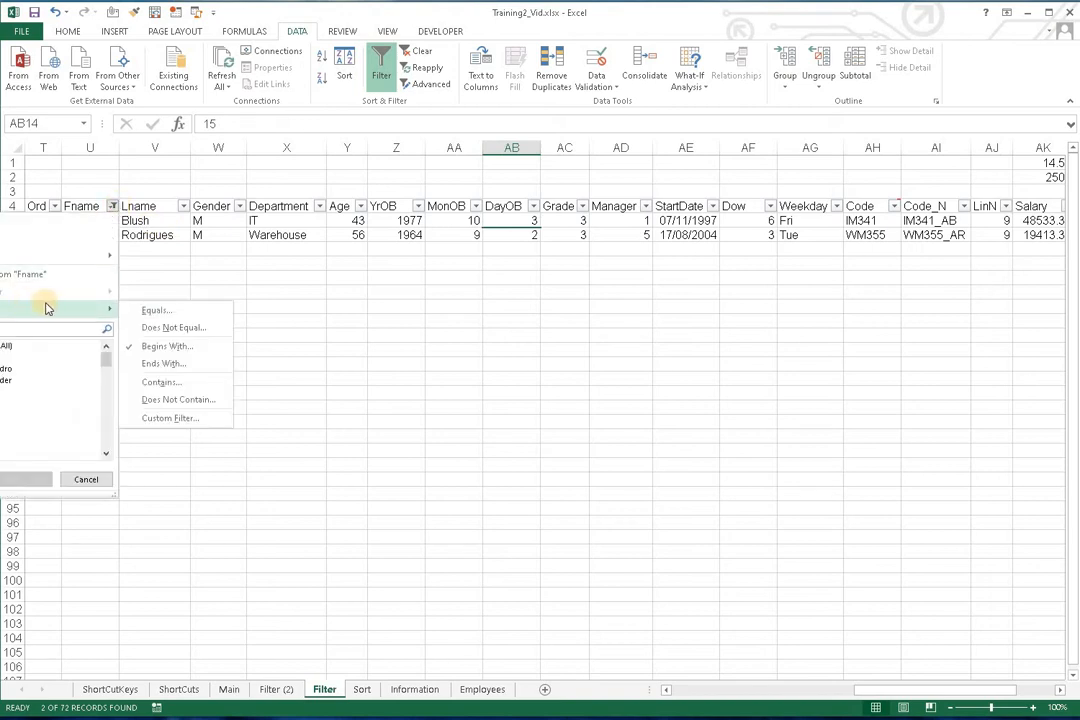
{"action": "left_click", "coordinate": [98, 479]}
{"action": "left_click", "coordinate": [112, 206]}
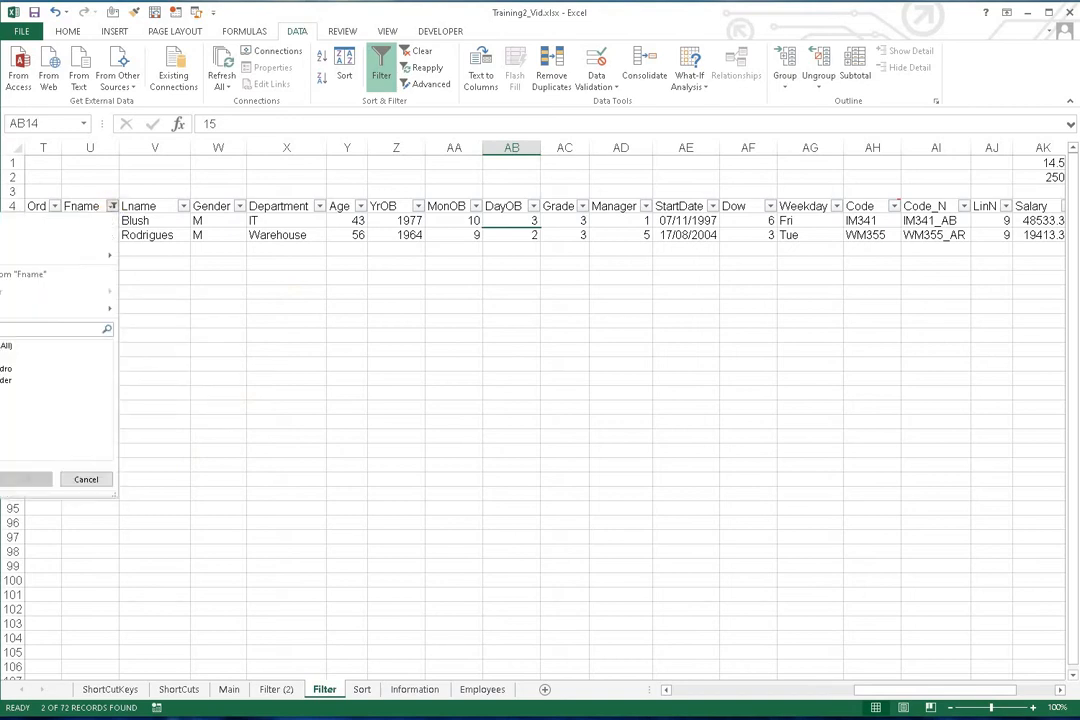
{"action": "left_click", "coordinate": [98, 481]}
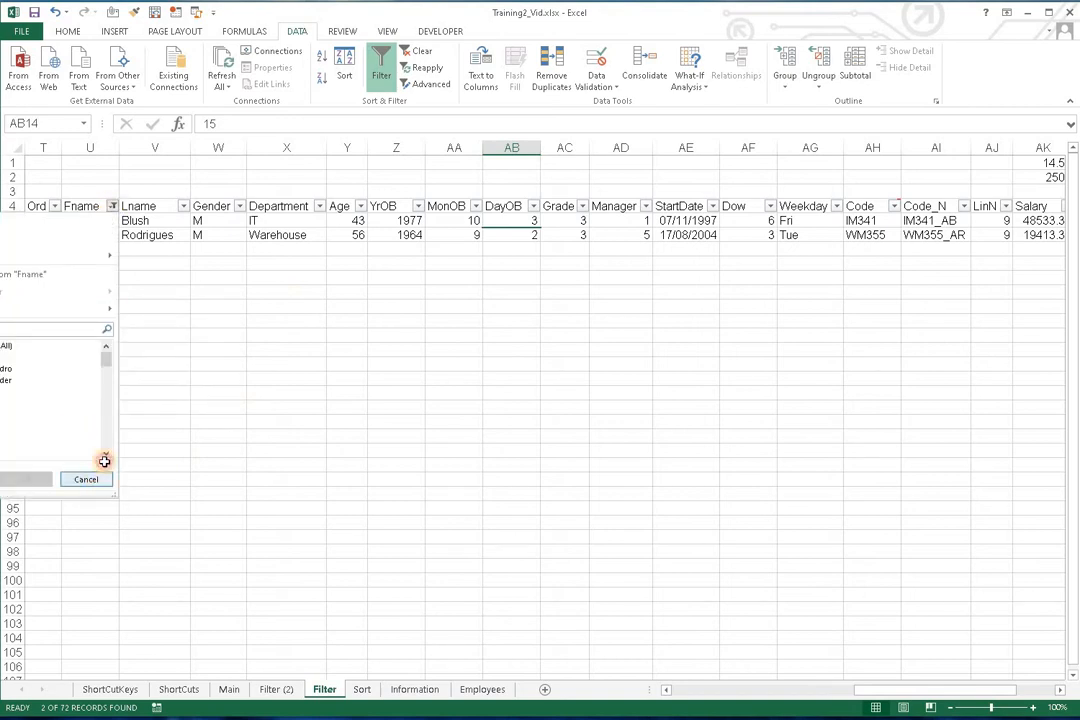
{"action": "double_click", "coordinate": [385, 70]}
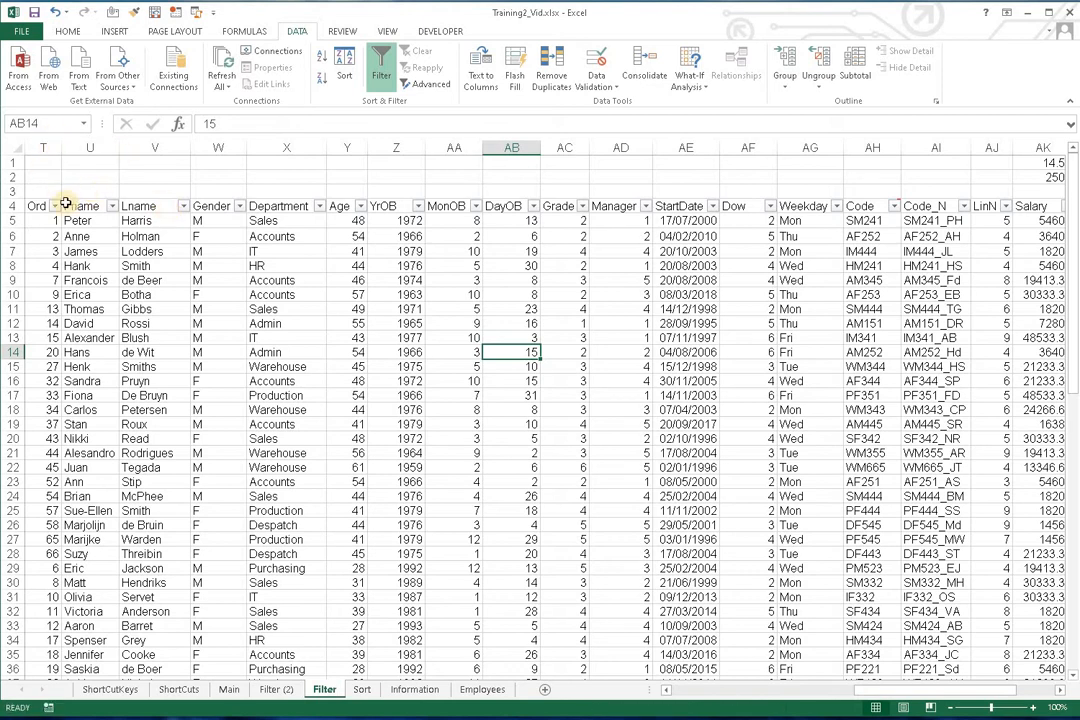
{"action": "left_click", "coordinate": [381, 69]}
- Filter the Weekday column to show only the Fri and Mon rows
{"action": "left_click", "coordinate": [803, 252]}
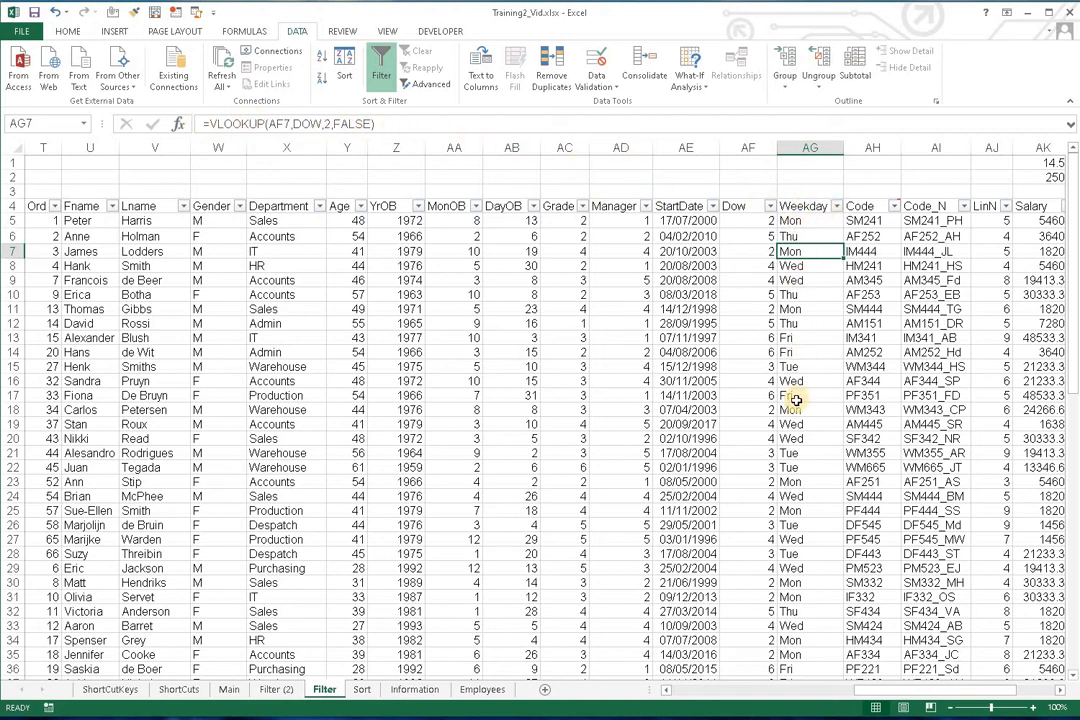
{"action": "left_click", "coordinate": [836, 206]}
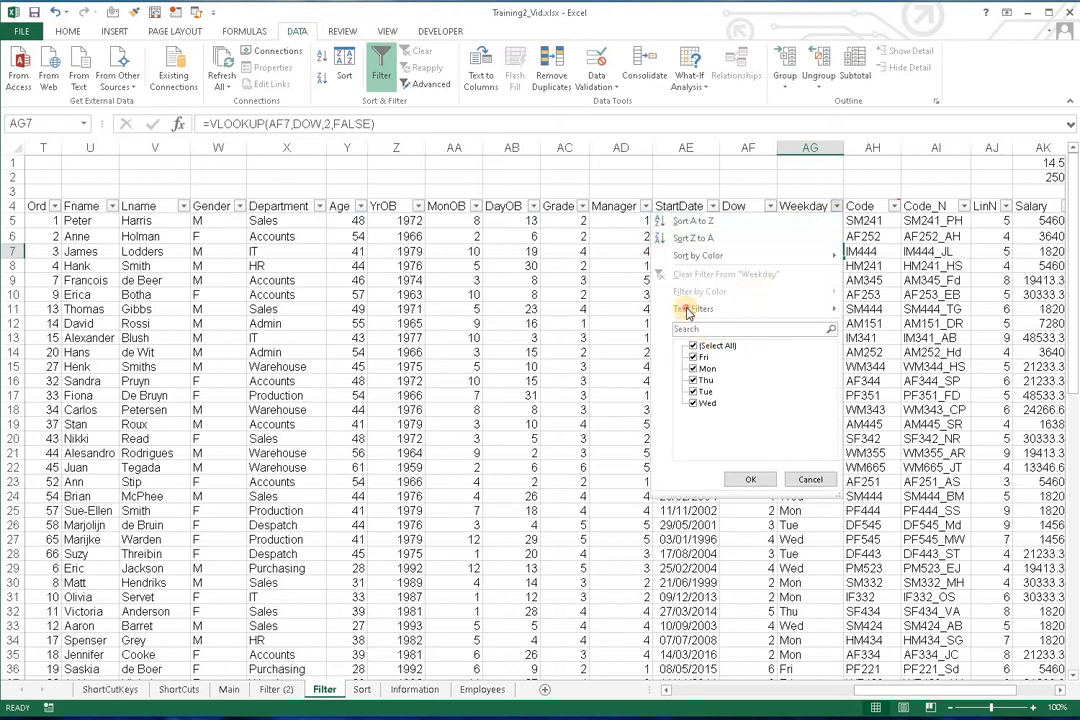
{"action": "mouse_move", "coordinate": [689, 311]}
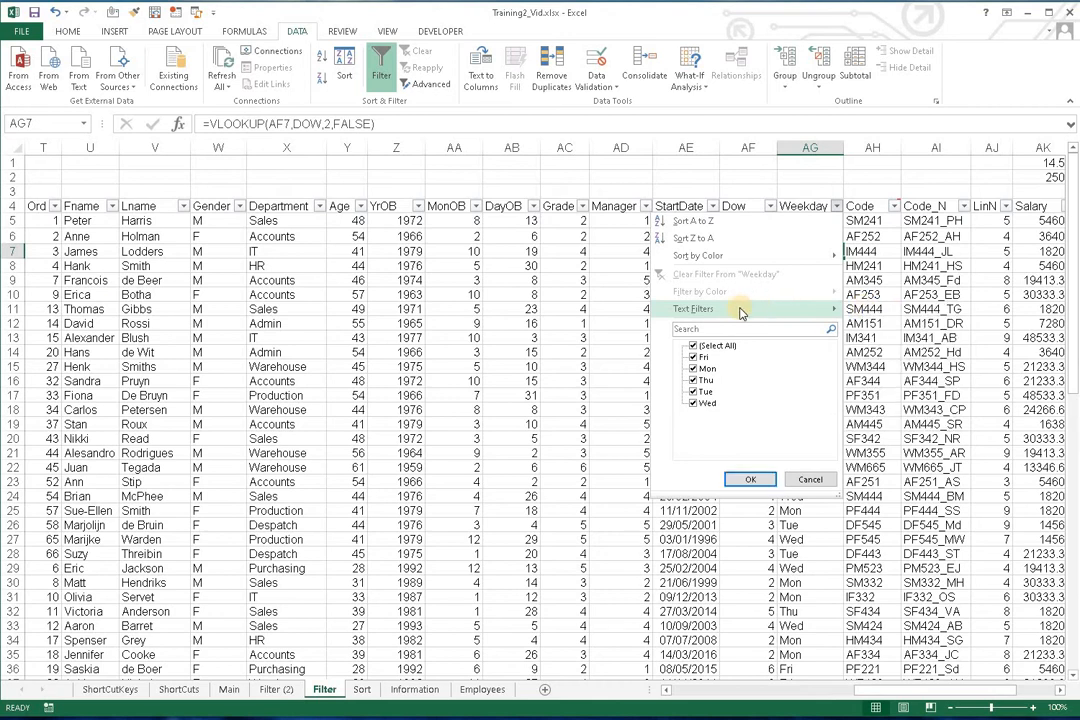
{"action": "left_click", "coordinate": [758, 308]}
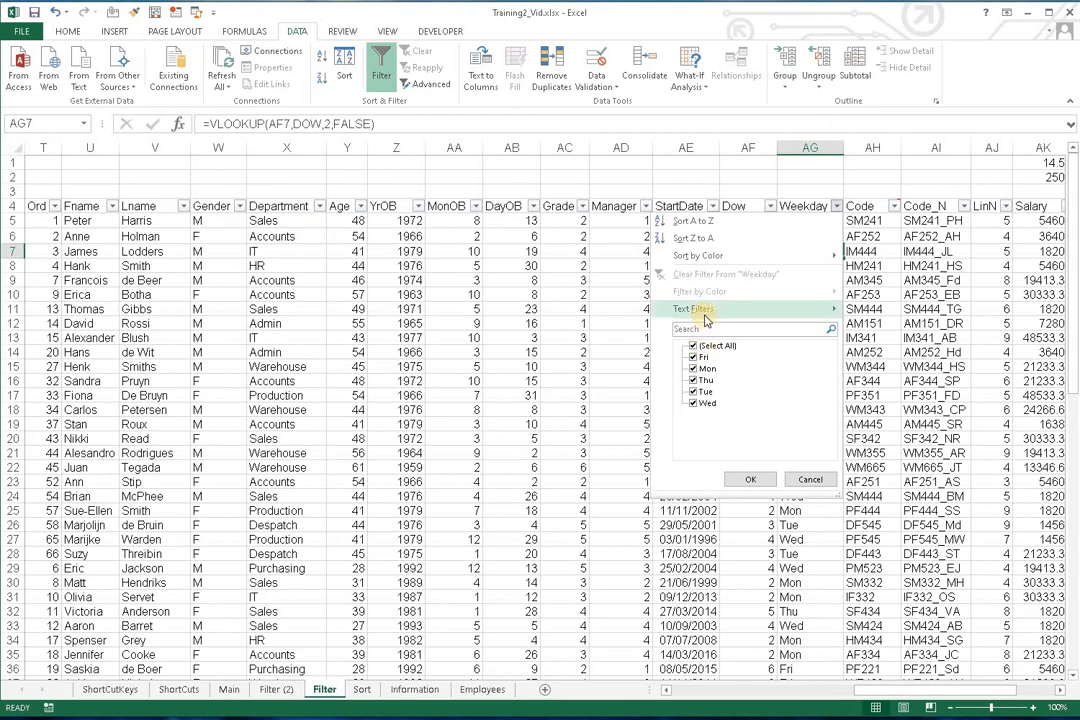
{"action": "left_click", "coordinate": [699, 348]}
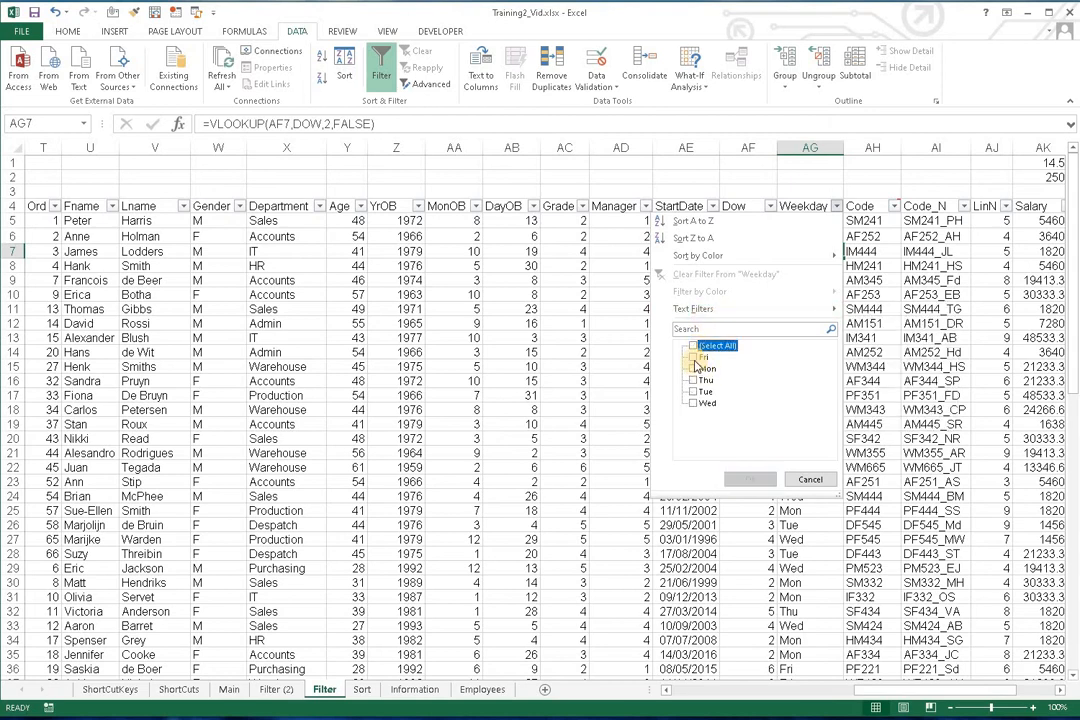
{"action": "left_click", "coordinate": [695, 358]}
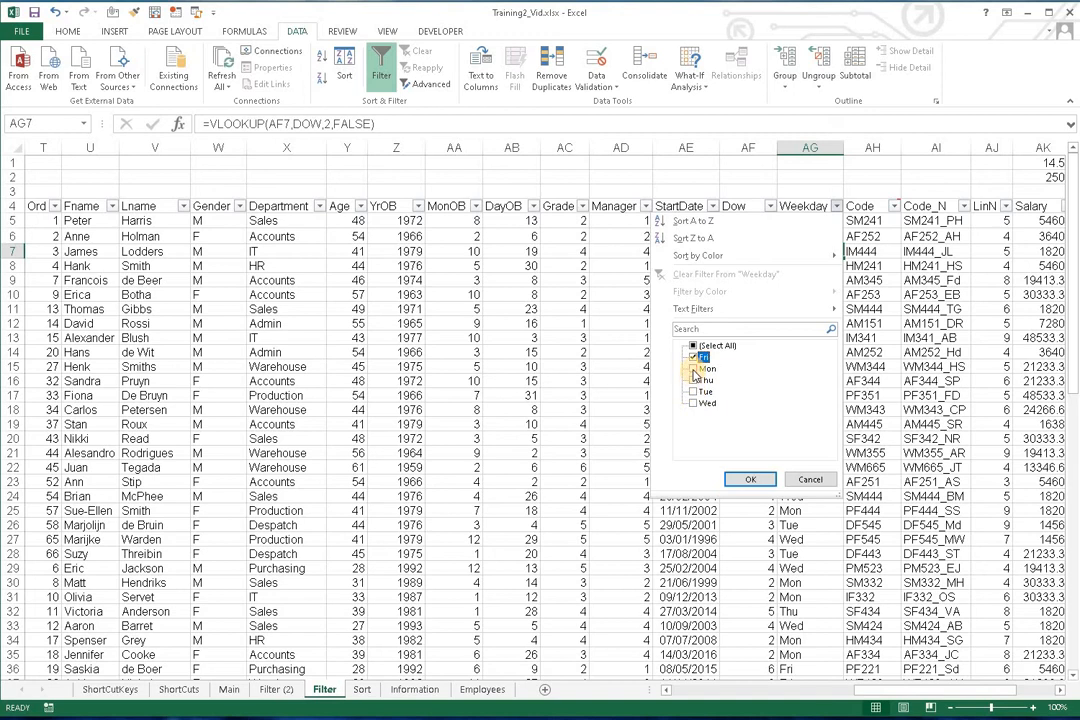
{"action": "left_click", "coordinate": [705, 367]}
{"action": "left_click", "coordinate": [750, 478]}
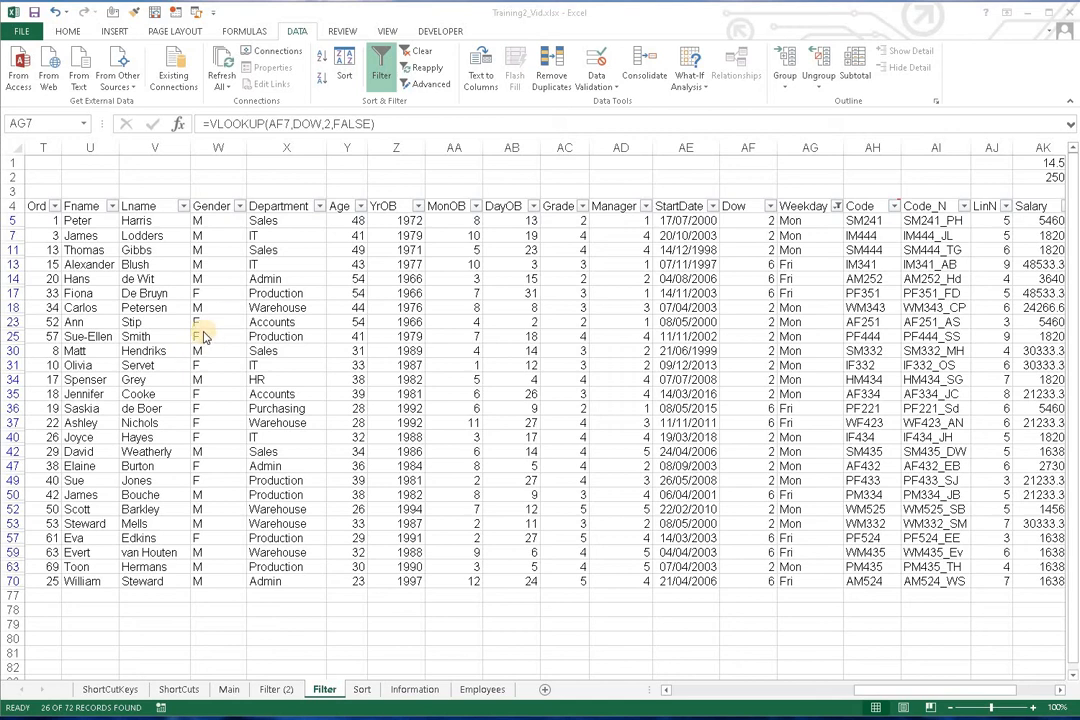
{"action": "left_click", "coordinate": [70, 32]}
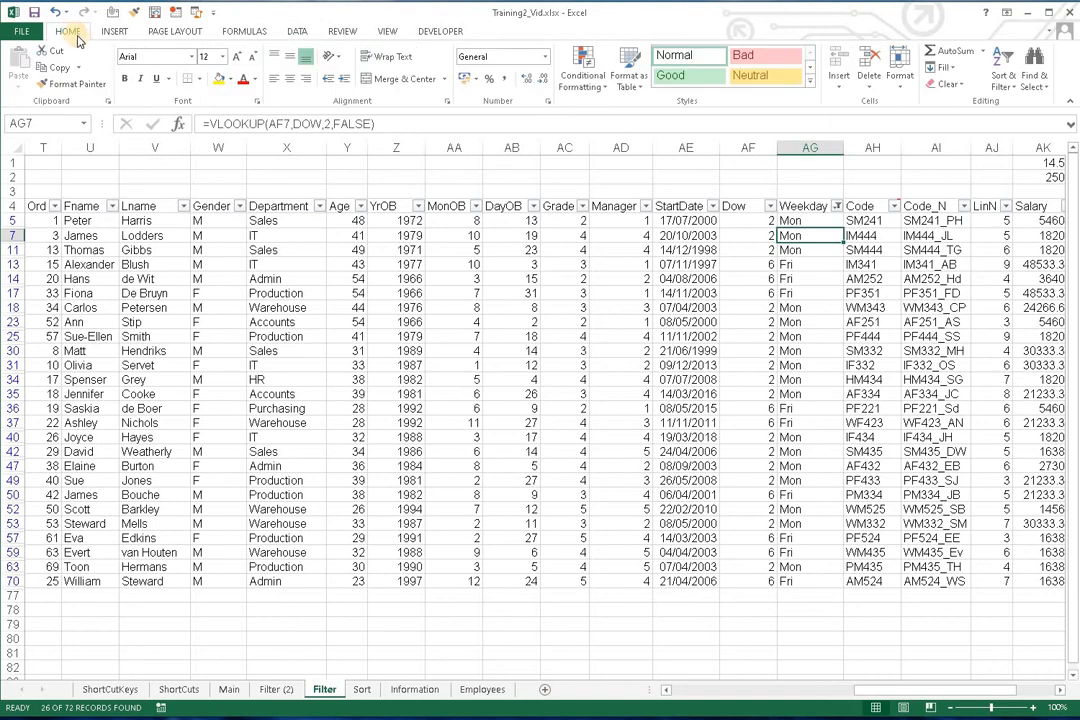
{"action": "left_click", "coordinate": [299, 31]}
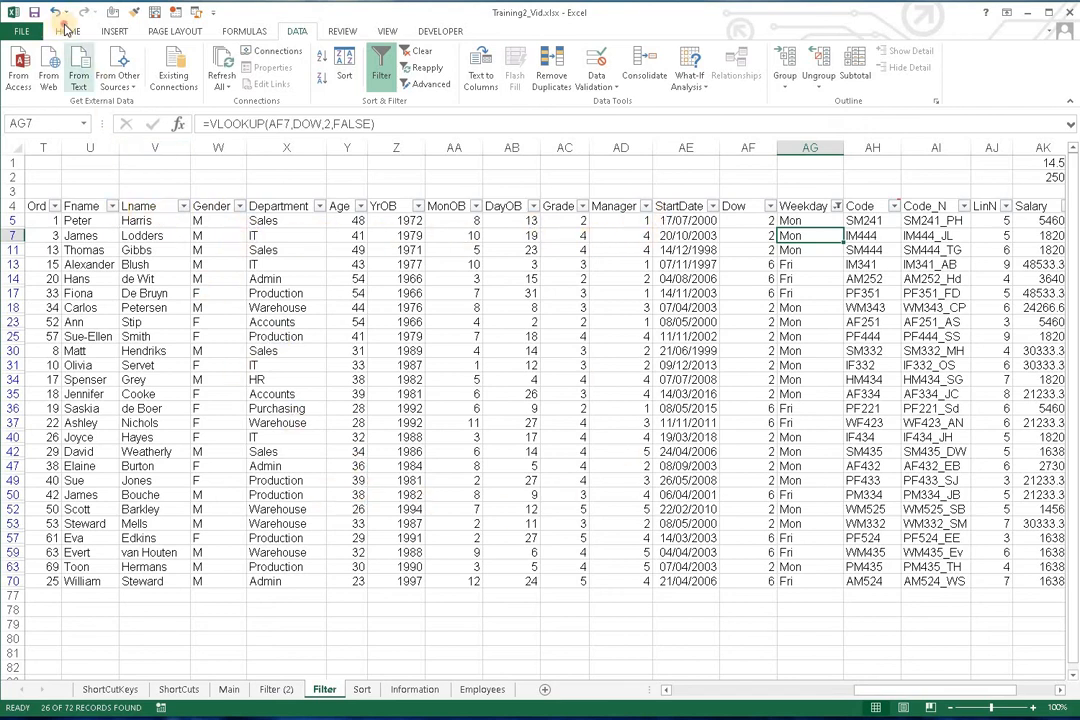
{"action": "left_click", "coordinate": [66, 29]}
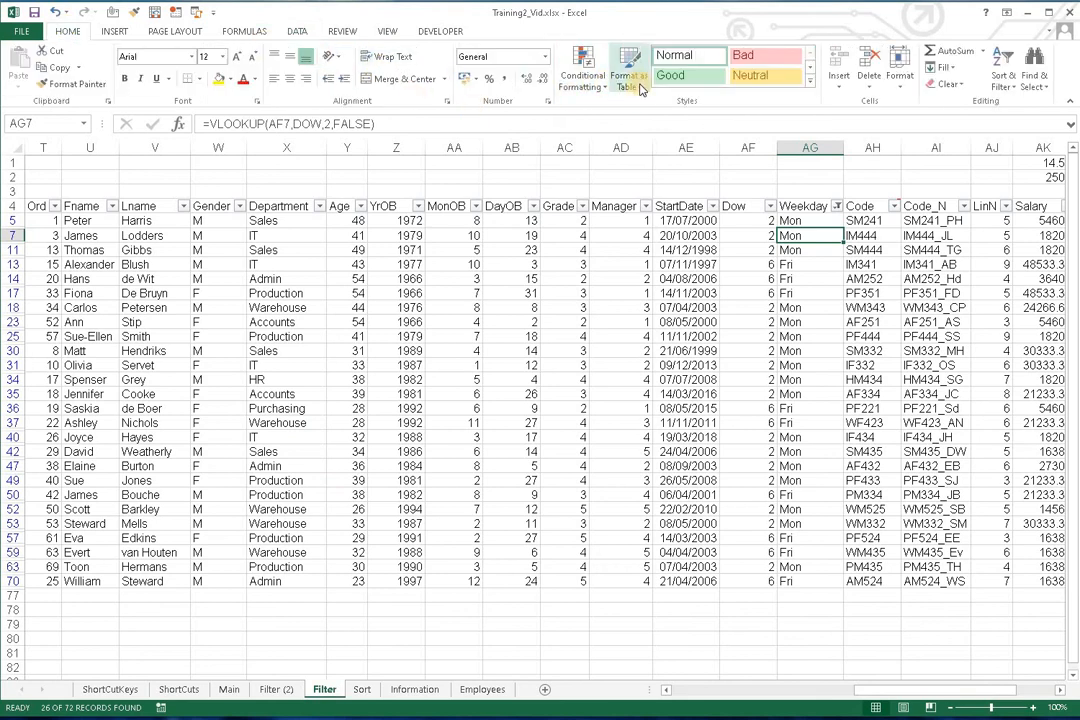